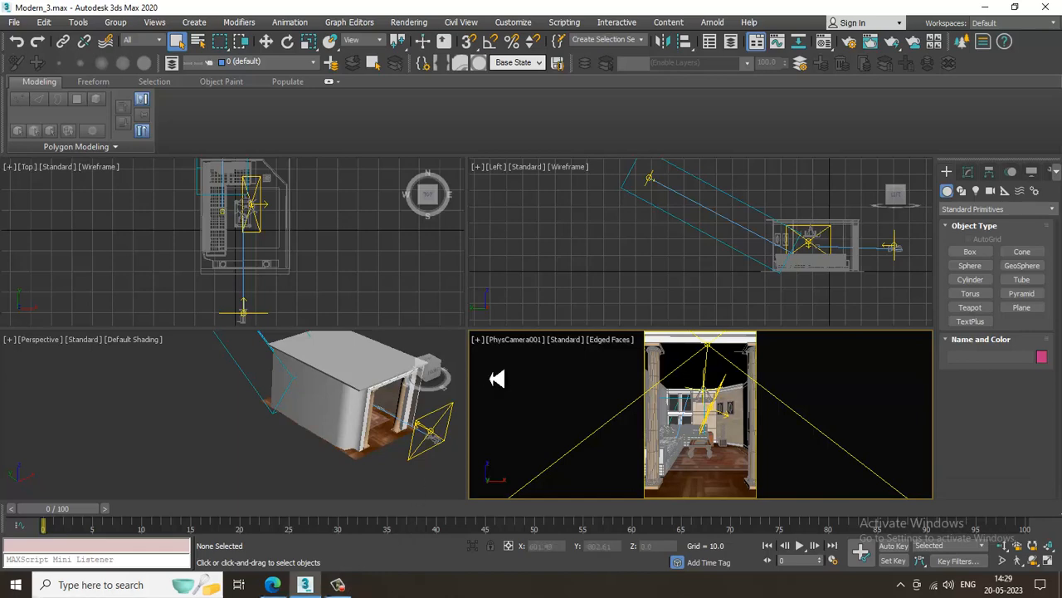
- Examine the room model from outside in a maximized perspective view and select the V-Ray light plane at the entrance
key("alt+w")
key("p")
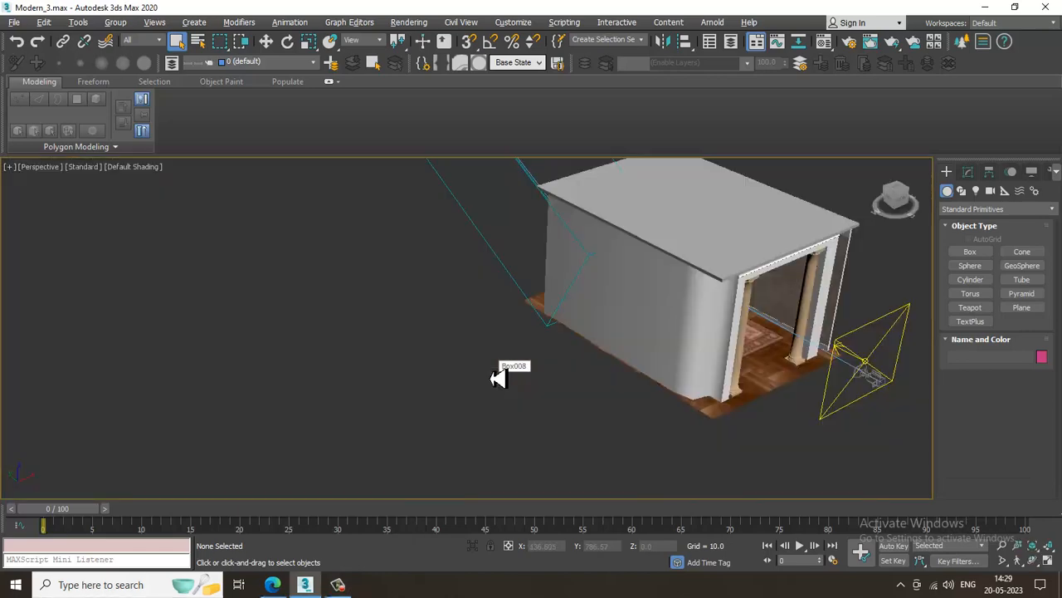
scroll(572, 392, "down", 5)
middle_click_drag(803, 393, 534, 376, "alt")
scroll(531, 376, "up", 5)
middle_click_drag(365, 357, 700, 224)
scroll(646, 313, "up", 5)
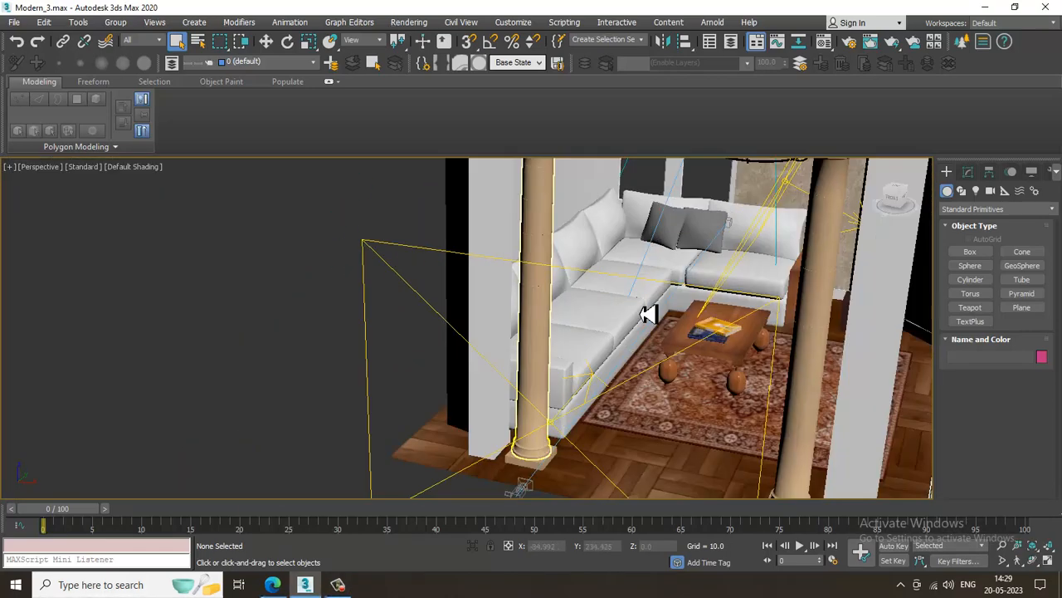
scroll(514, 325, "down", 6)
middle_click_drag(646, 313, 595, 361, "alt")
scroll(591, 307, "up", 5)
left_click(795, 293)
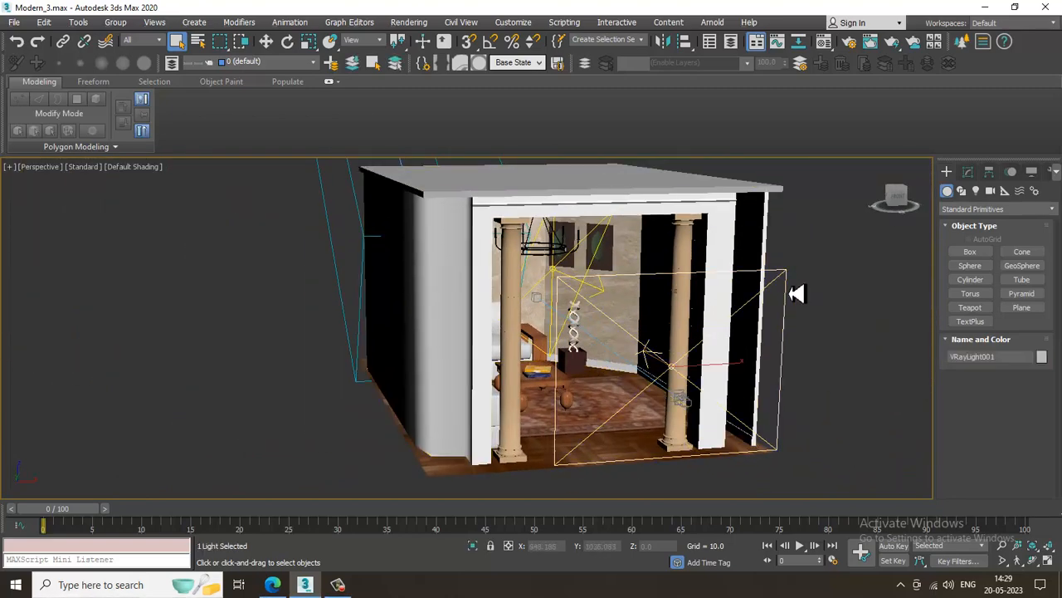
- Run a test render of the maximized PhysCamera001 view, stop it early and close the frame buffer
key("alt+w")
left_click(603, 412)
key("alt+w")
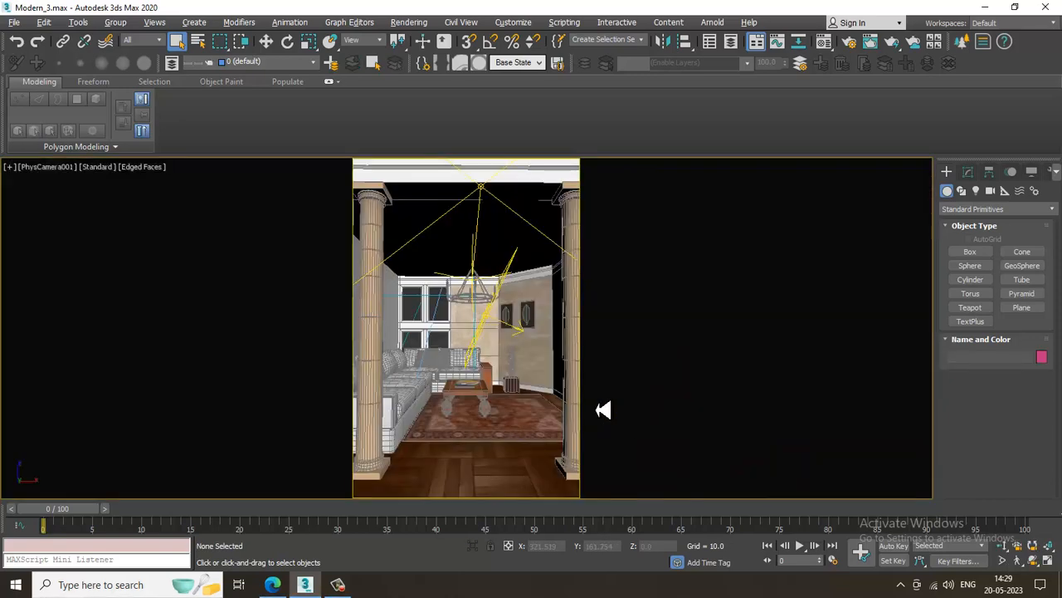
key("shift+q")
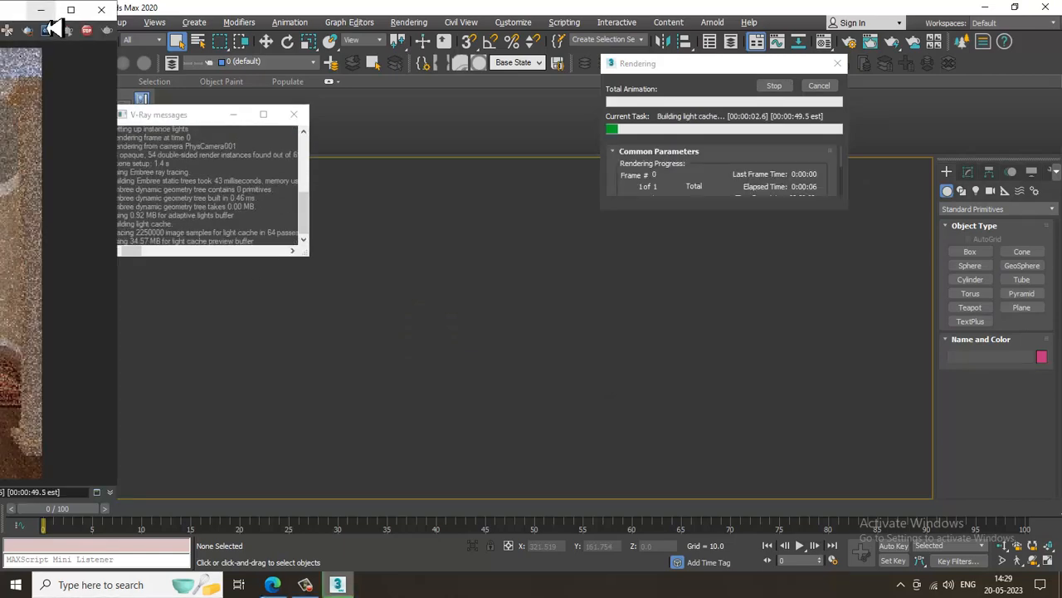
left_click_drag(25, 16, 440, 21)
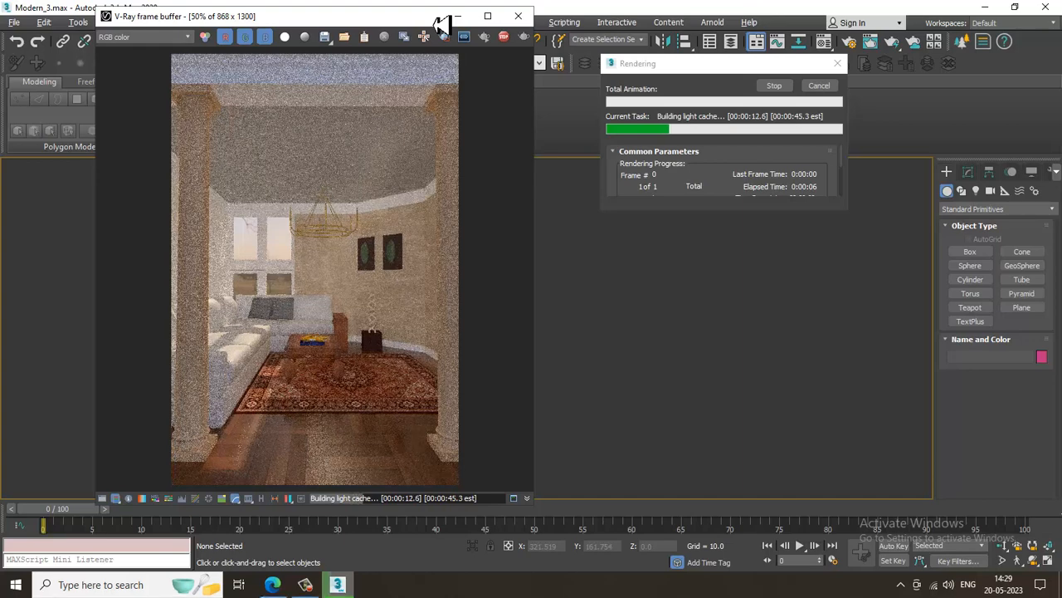
key("Escape")
left_click(528, 19)
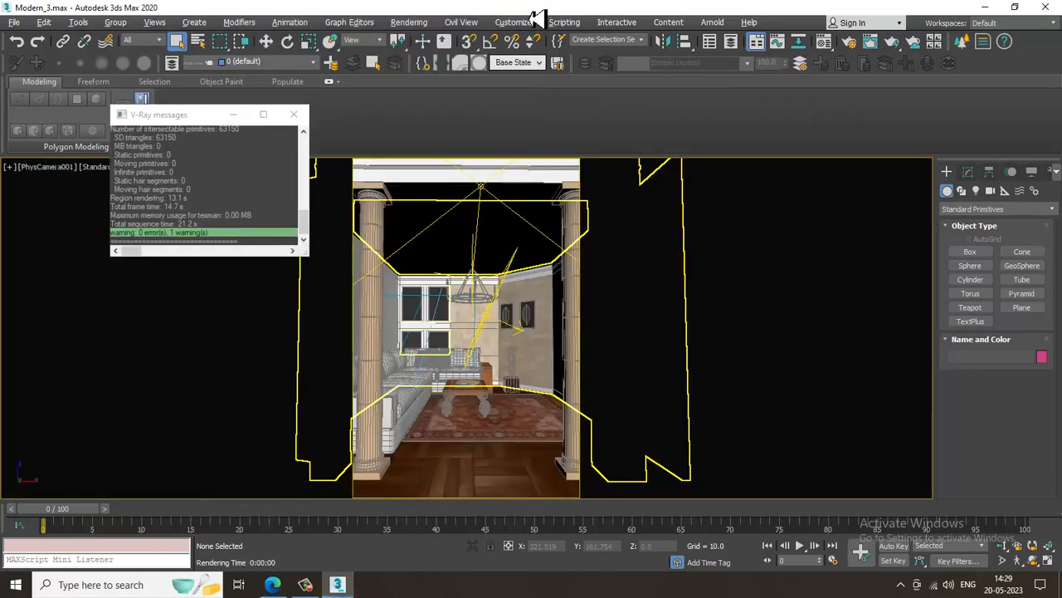
- Select the wall object and open the material editor in Slate mode
left_click(610, 331)
key("m")
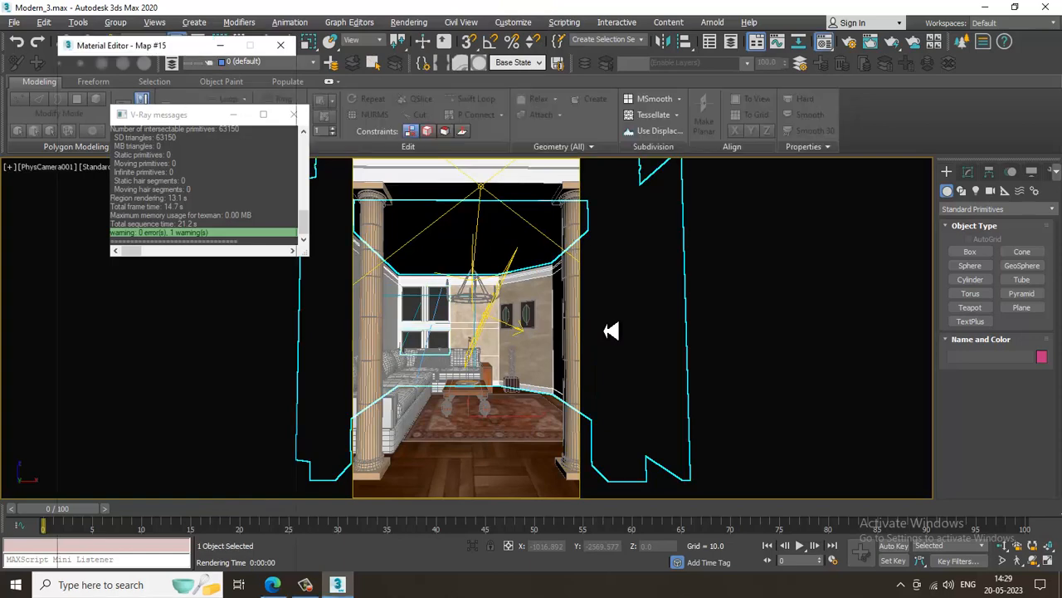
left_click(74, 62)
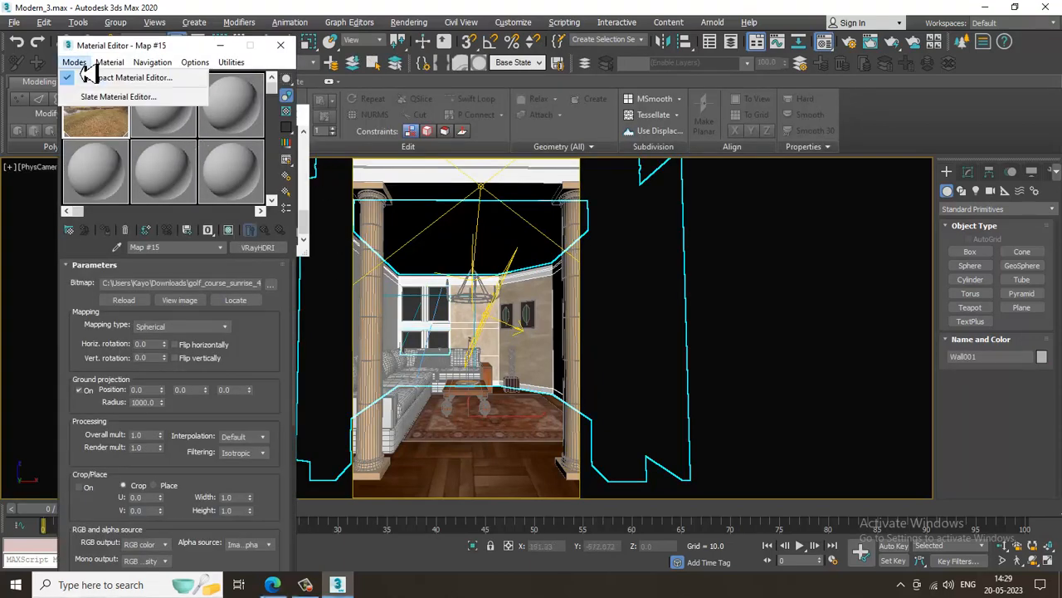
left_click(97, 95)
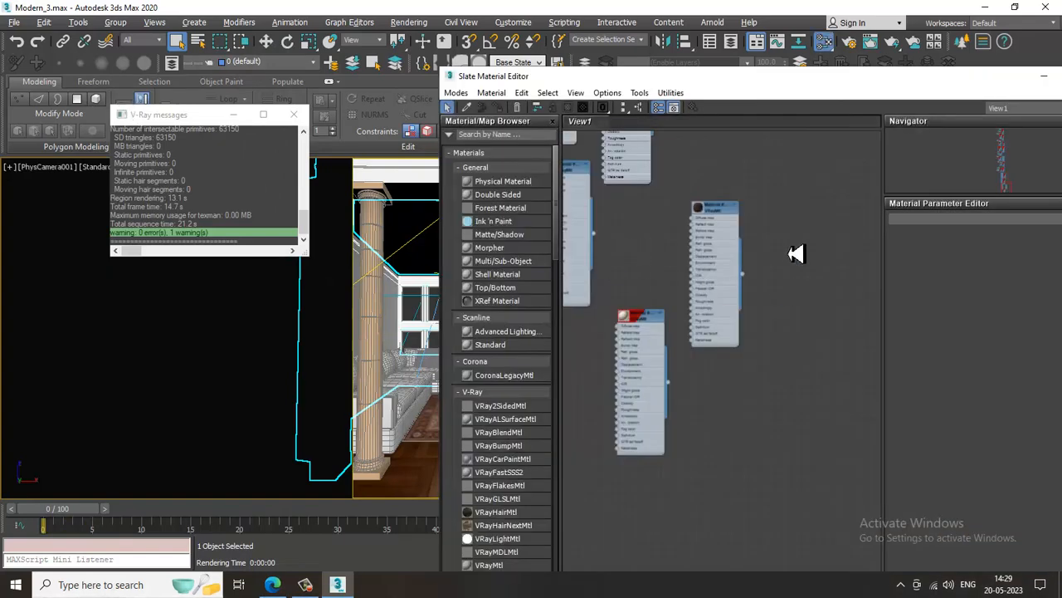
- Locate Material #79 among the material nodes, enlarge its preview and move the node to an open area
middle_click_drag(790, 253, 713, 245)
double_click(671, 479)
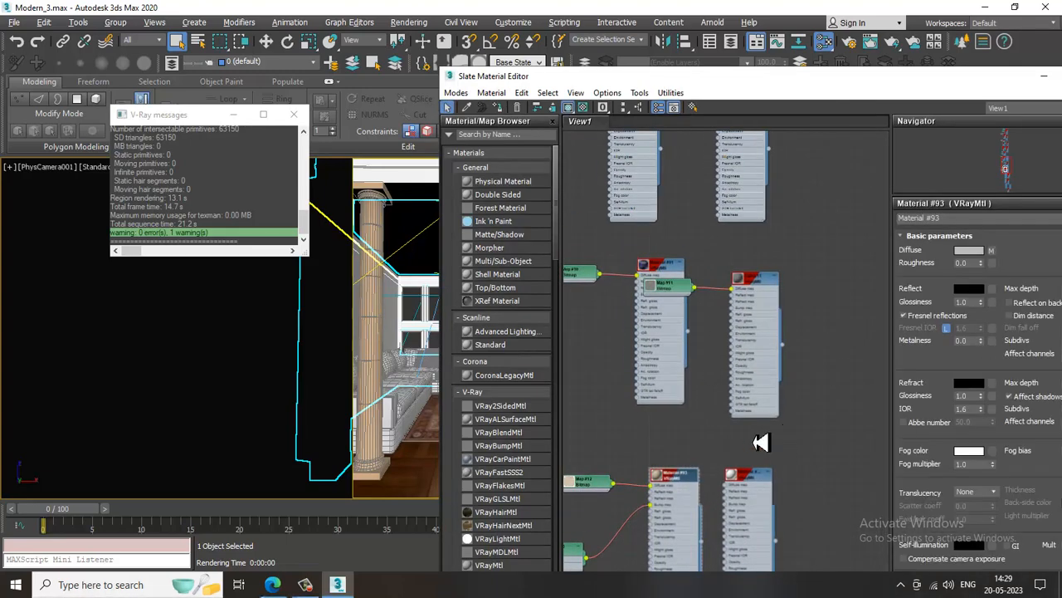
middle_click_drag(768, 441, 842, 358)
middle_click_drag(826, 274, 824, 384)
scroll(796, 378, "up", 2)
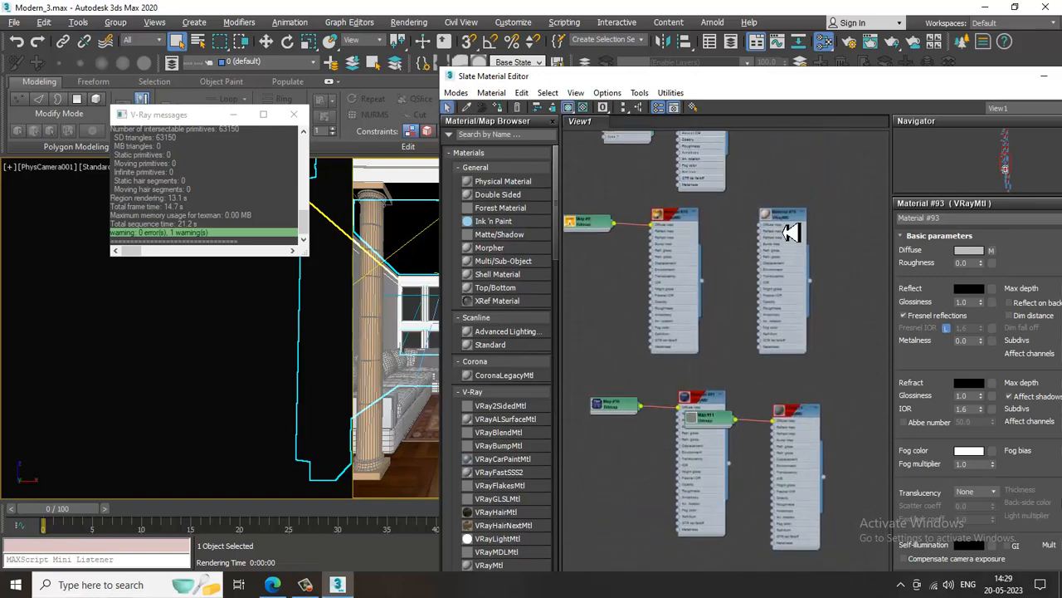
scroll(823, 452, "up", 3)
scroll(816, 432, "up", 1)
right_click(816, 444)
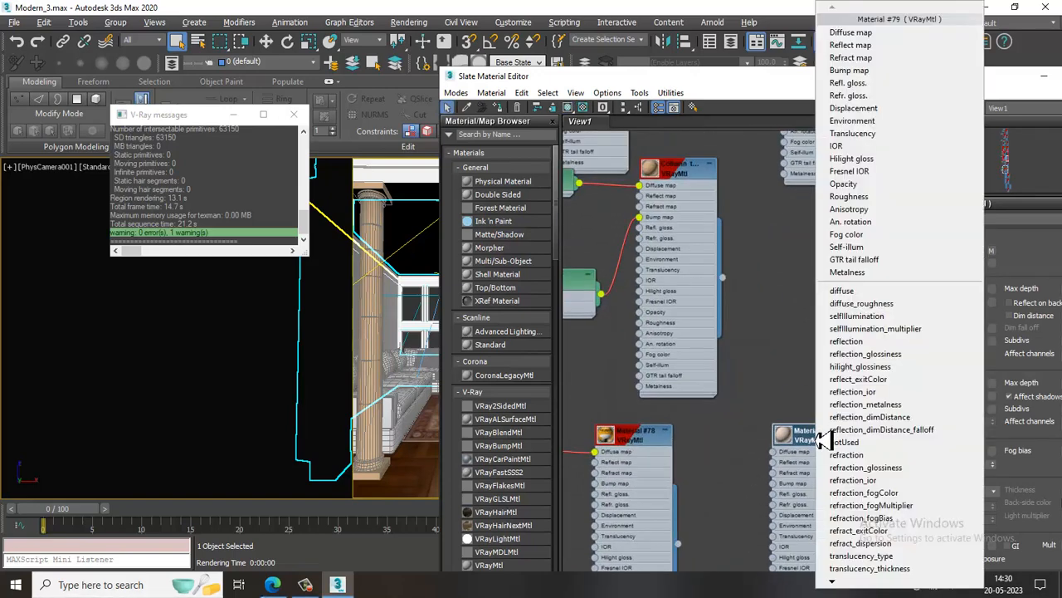
left_click(785, 443)
double_click(785, 442)
left_click_drag(805, 439, 861, 404)
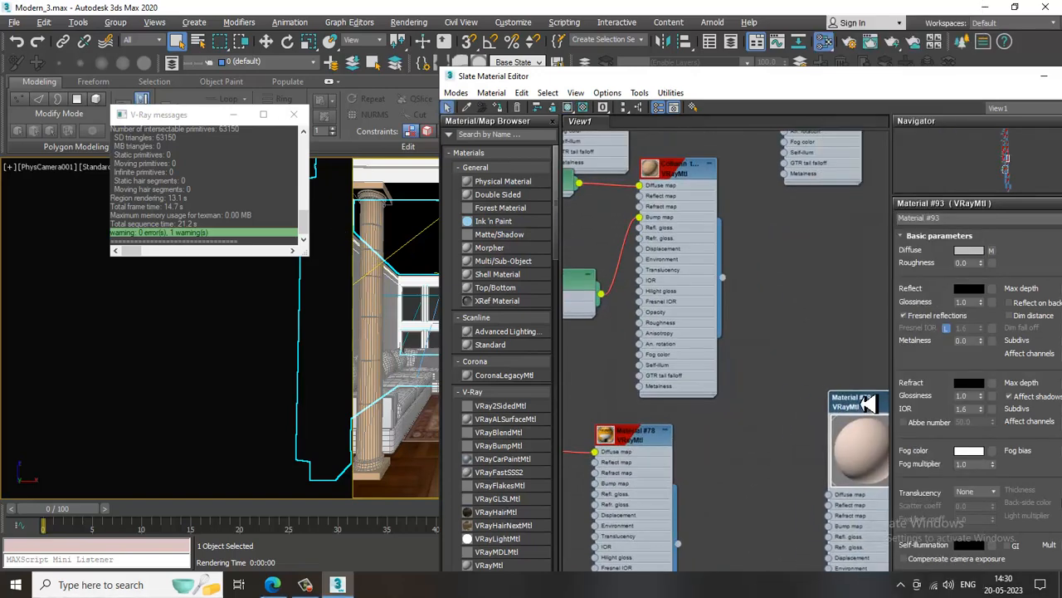
middle_click_drag(800, 423, 782, 420)
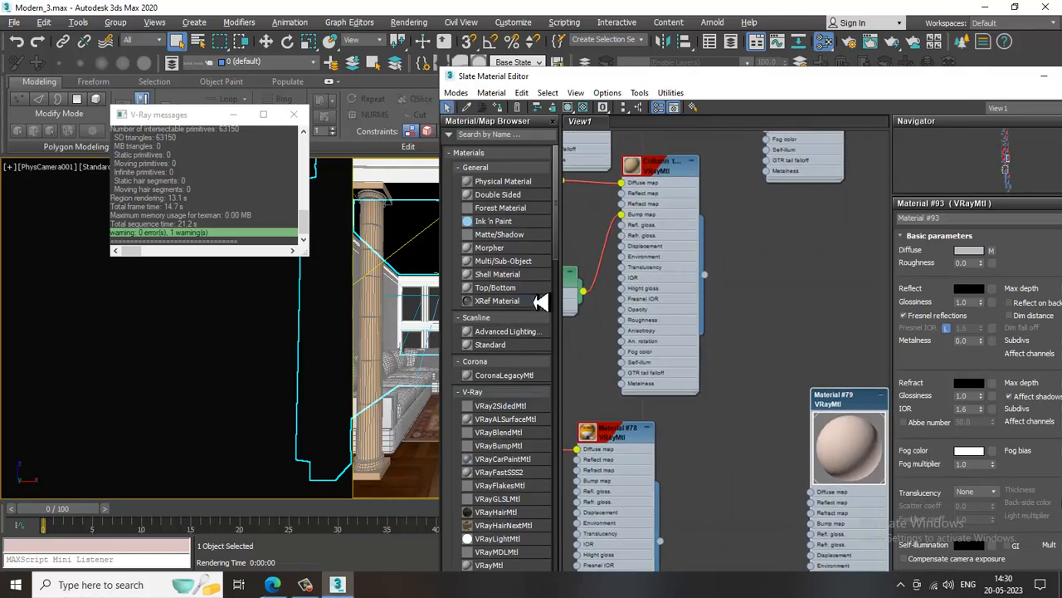
- Add a Noise map and connect it to the Bump map input of Material #79
left_click_drag(564, 235, 576, 403)
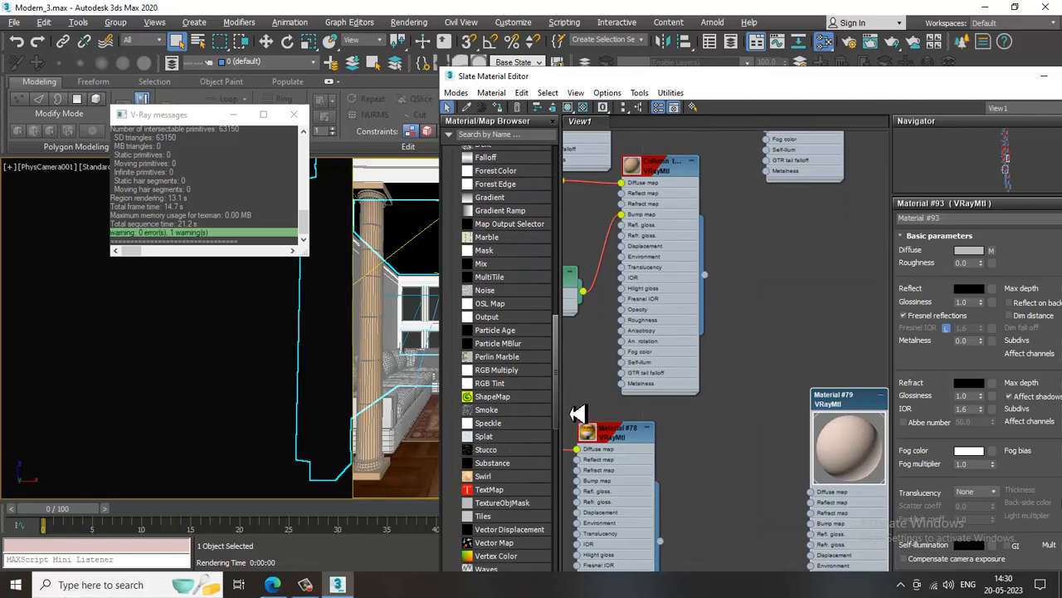
left_click_drag(503, 290, 724, 466)
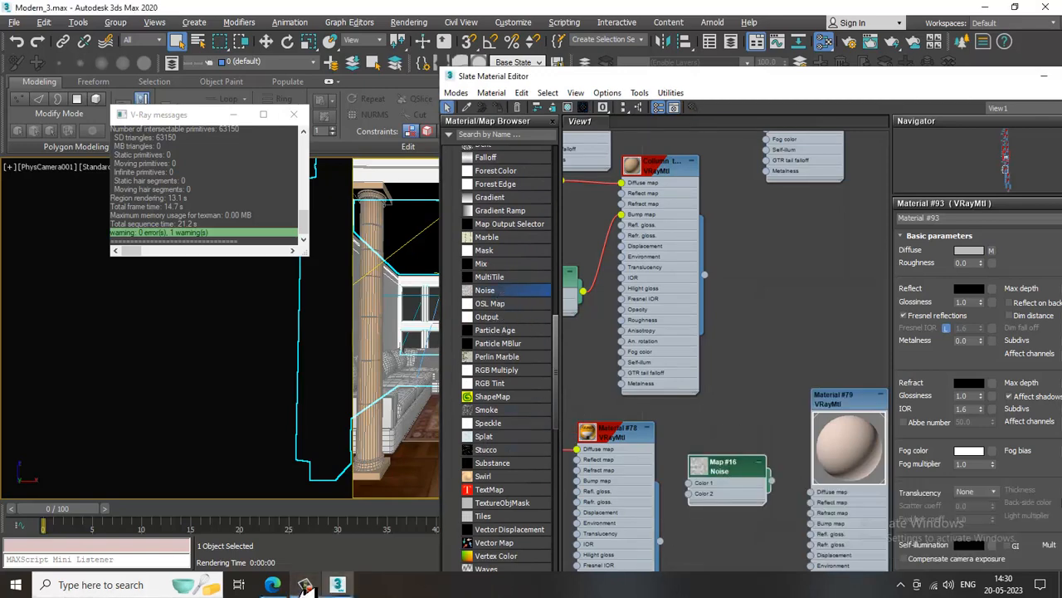
middle_click_drag(794, 425, 763, 315)
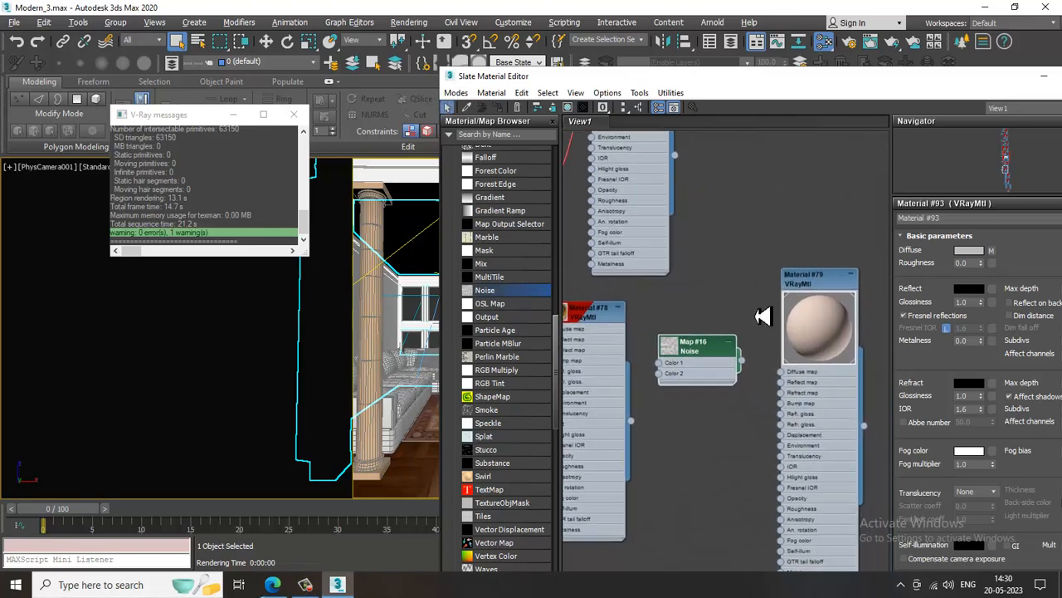
left_click_drag(742, 361, 780, 402)
- Set the Noise map's size to 0.02 and minimize the Slate Material Editor
double_click(707, 366)
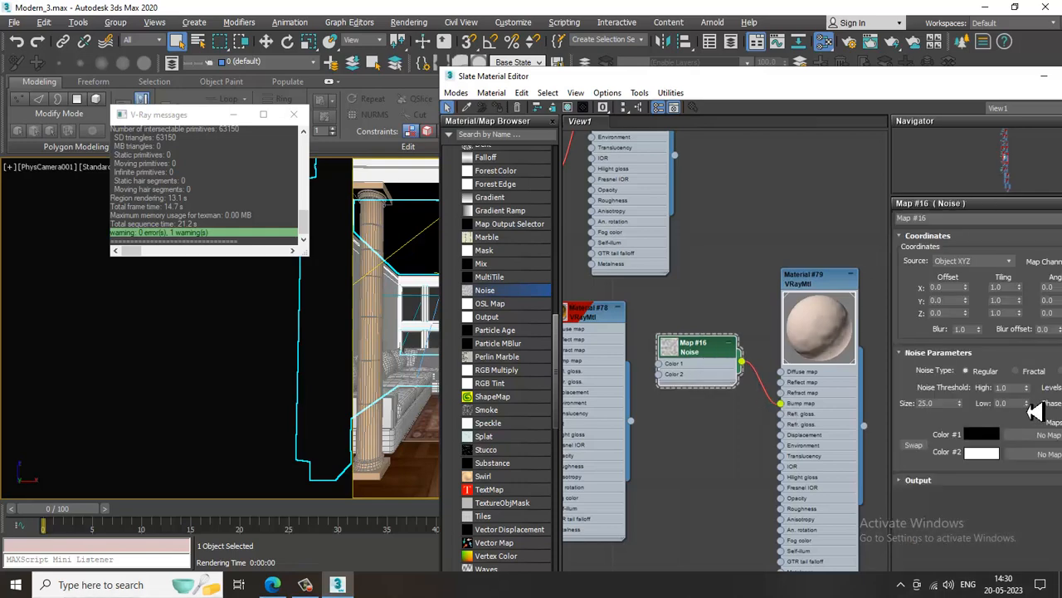
left_click(942, 403)
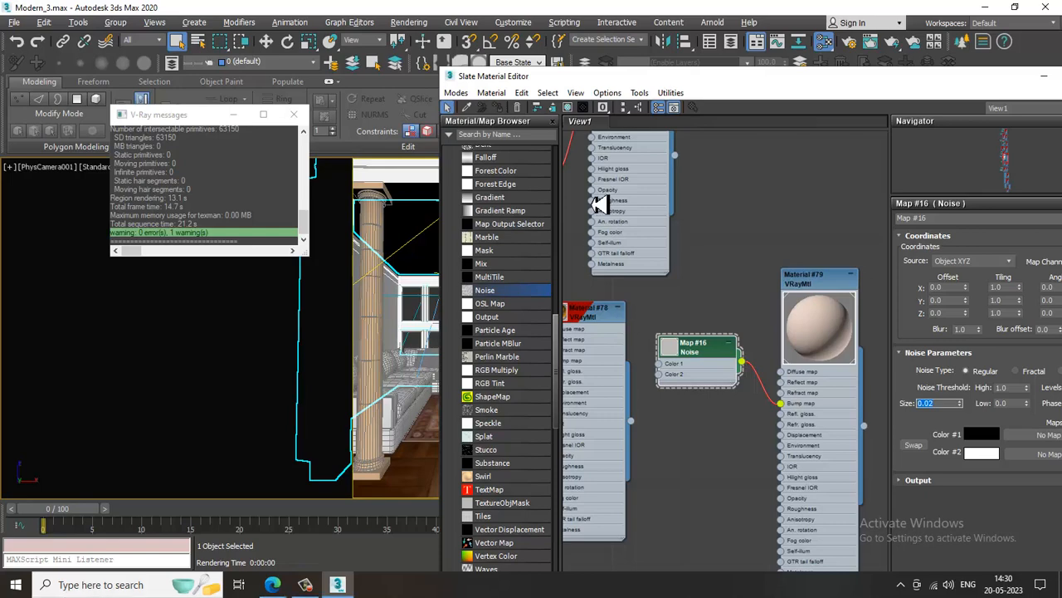
left_click_drag(633, 75, 407, 114)
left_click(819, 115)
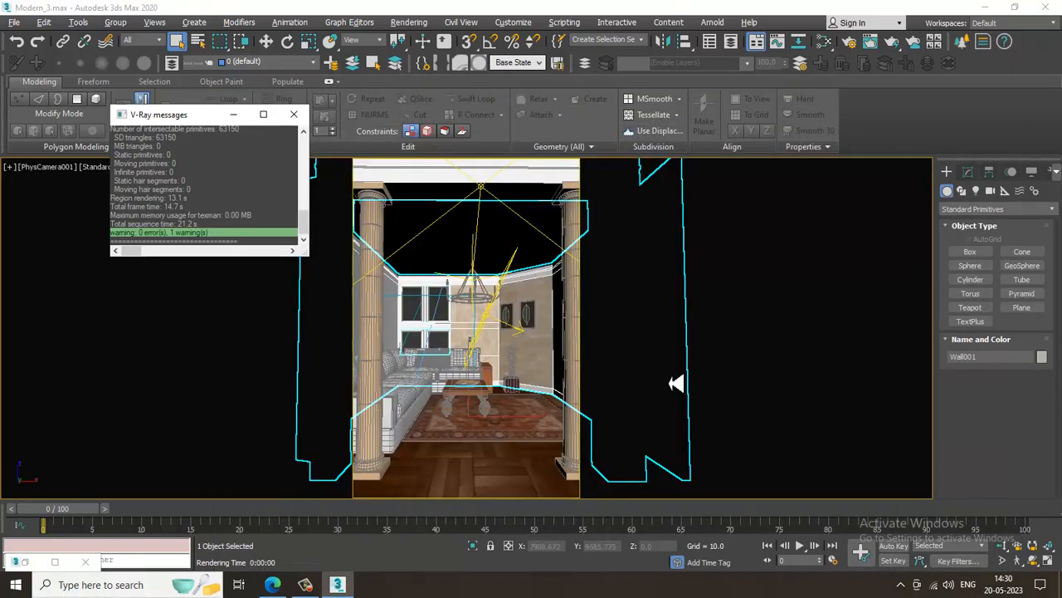
- Preview the scene with V-Ray IPR in the camera viewport and turn the interactive preview off again
left_click(294, 114)
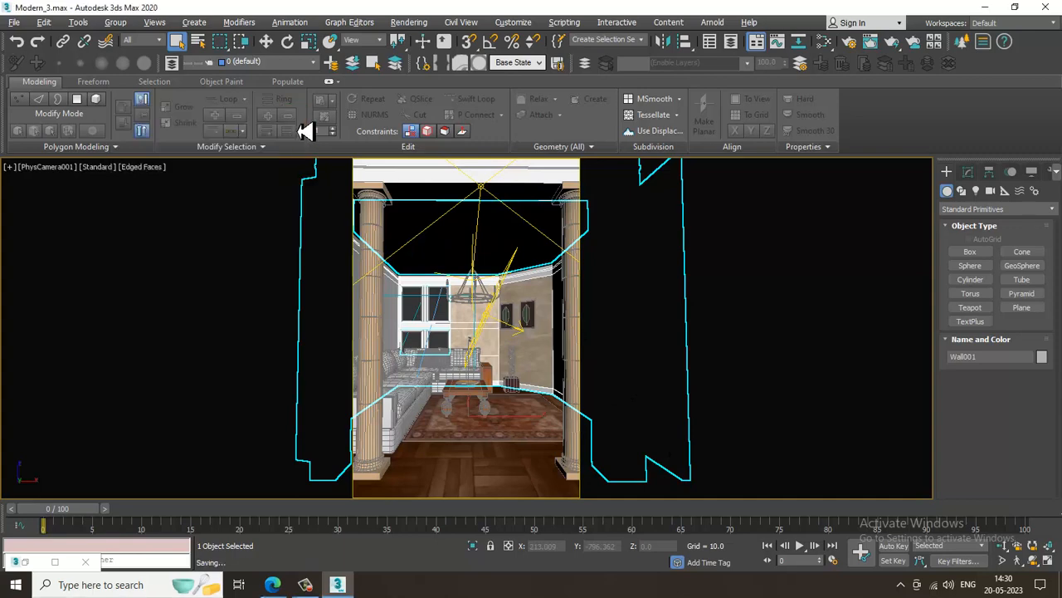
left_click(106, 167)
left_click(124, 193)
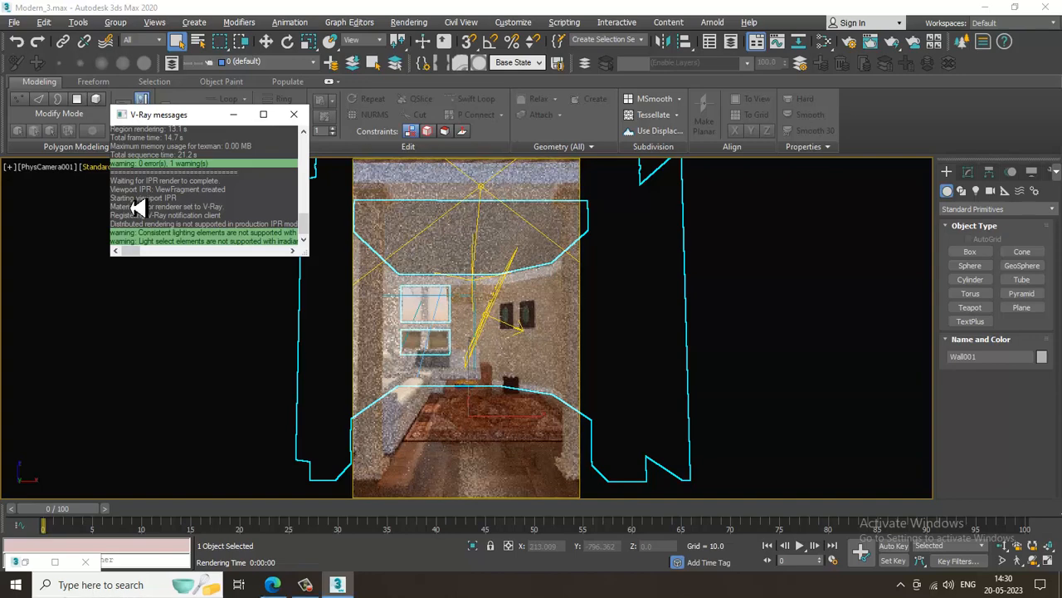
left_click(294, 113)
left_click(100, 169)
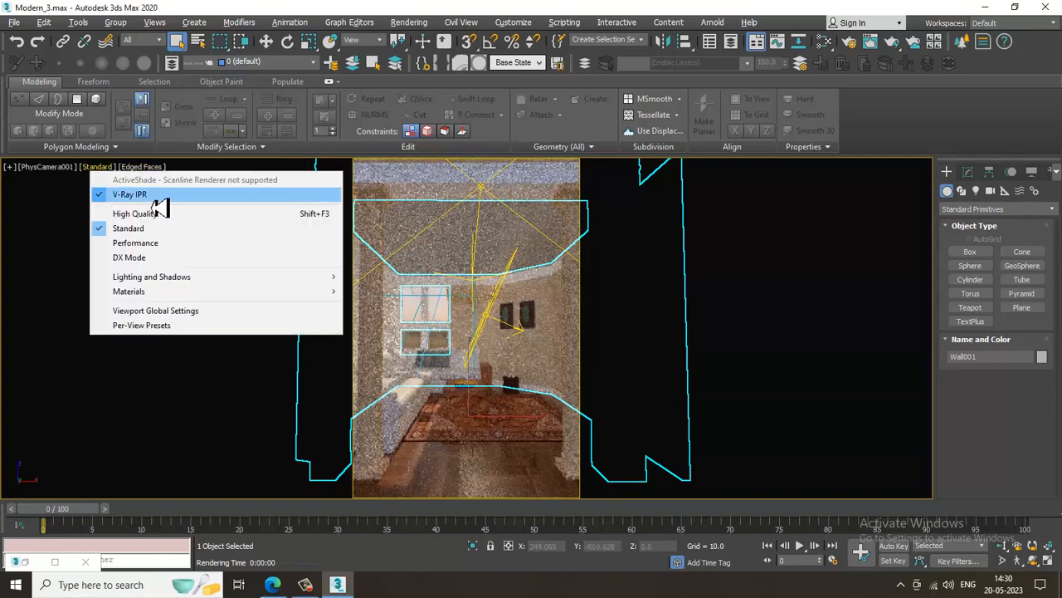
left_click(180, 217)
- Open the V-Ray settings in Render Setup and expand the frame buffer options for review
left_click(410, 22)
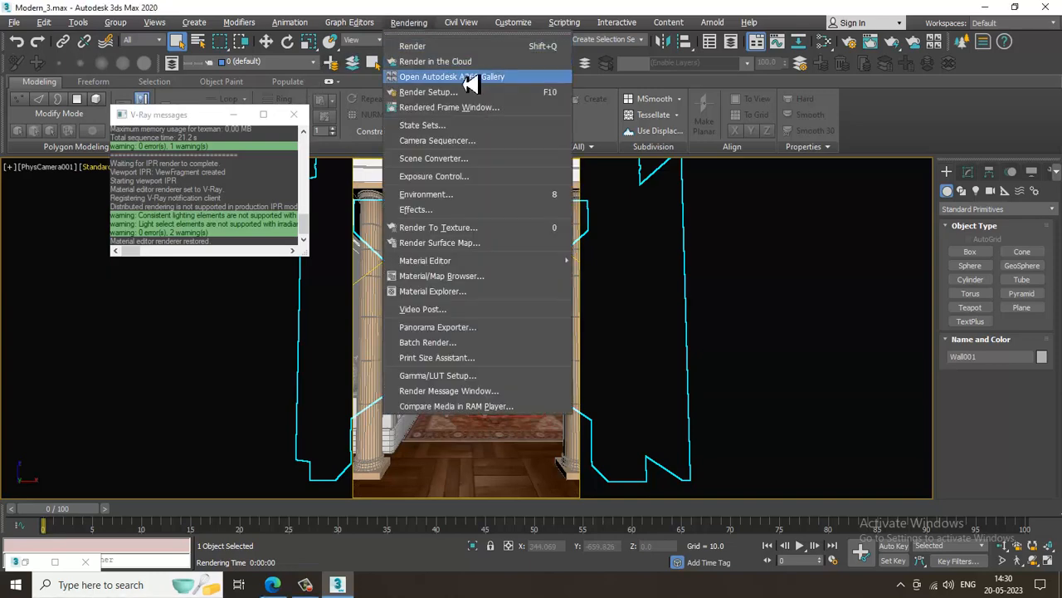
left_click(485, 103)
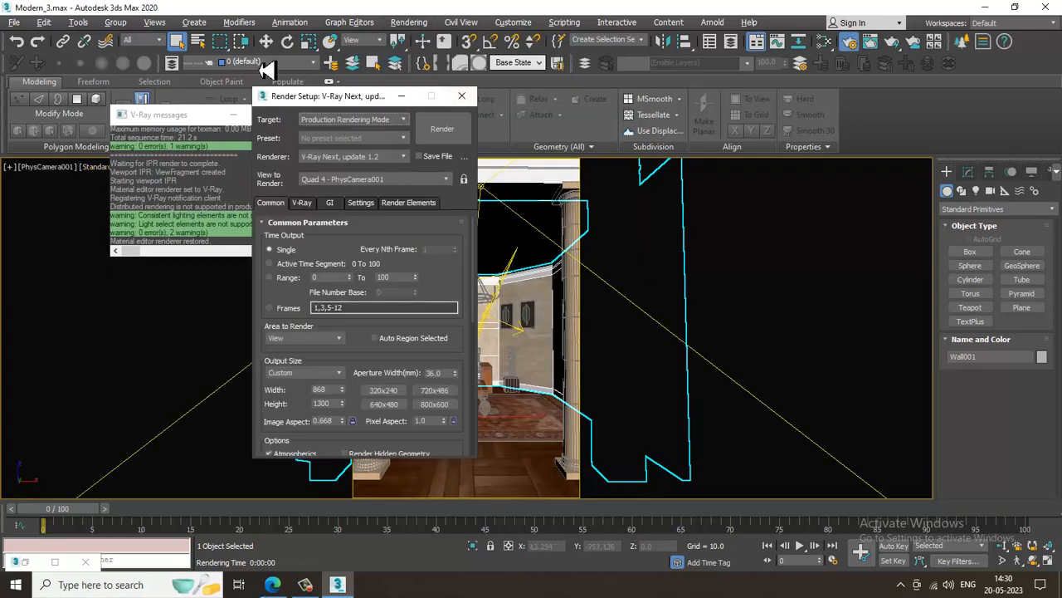
left_click_drag(332, 104, 588, 93)
left_click(564, 193)
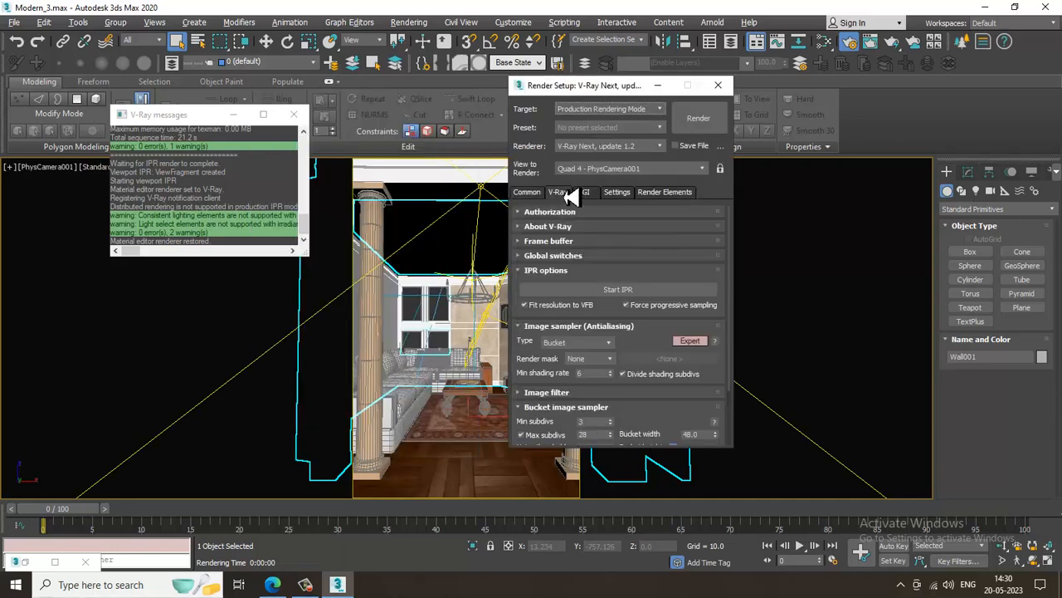
left_click(548, 240)
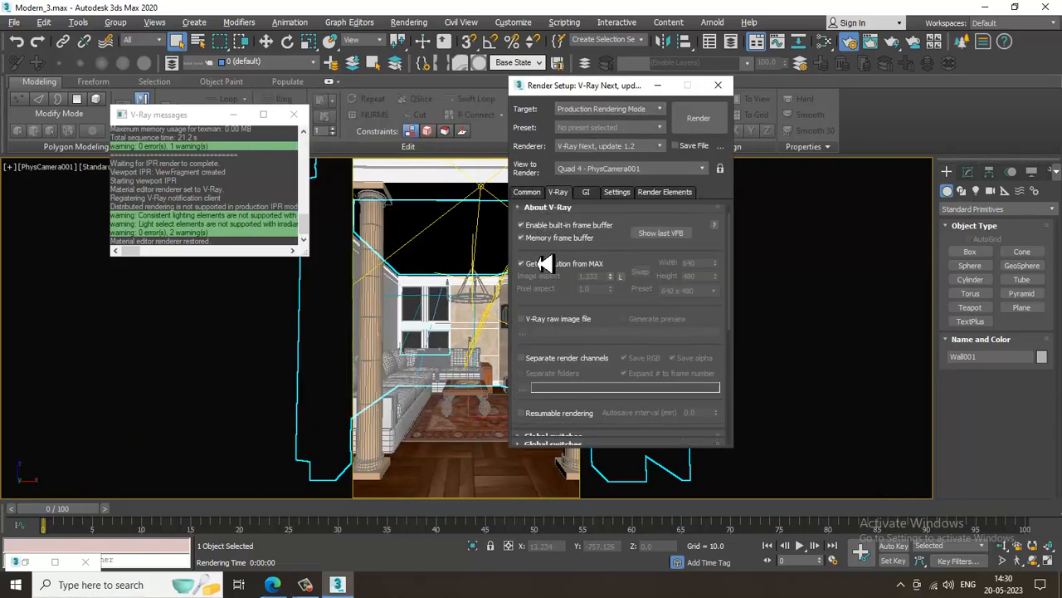
left_click_drag(543, 266, 548, 194)
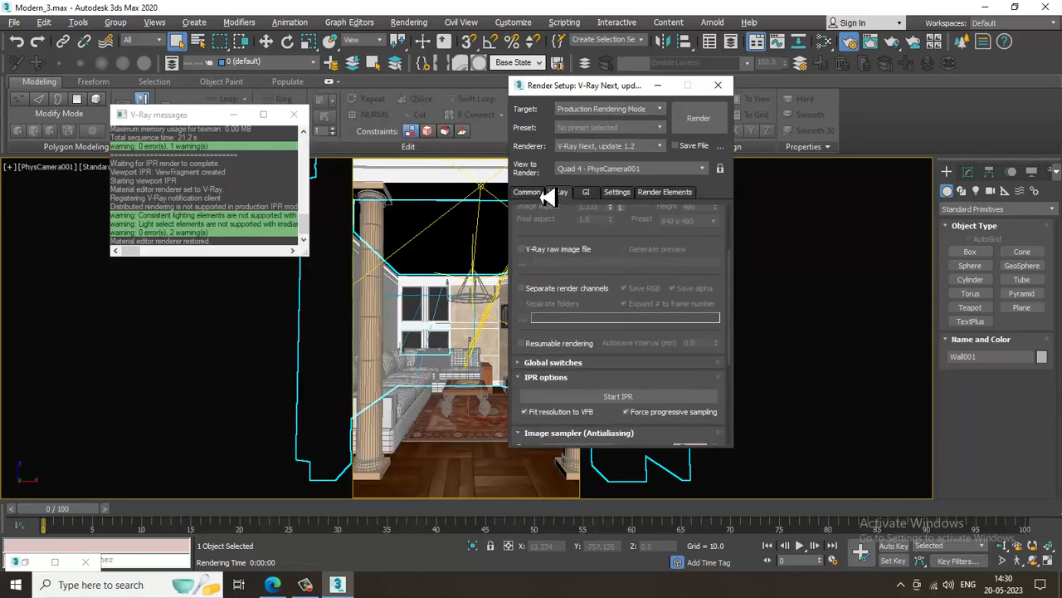
- Expand the global switches and set the image sampler type to Bucket
left_click(551, 364)
left_click_drag(621, 332, 614, 133)
left_click(577, 347)
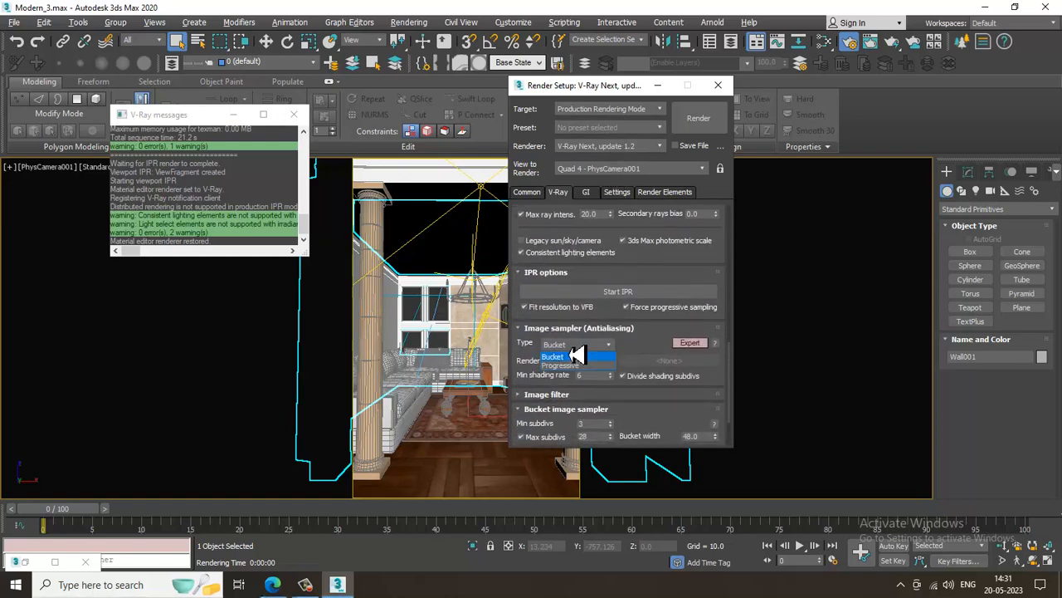
left_click(577, 356)
left_click(577, 347)
left_click(570, 358)
- Expand the image filter settings and set the bucket image sampler to 4 min subdivs and 40 max subdivs
left_click_drag(650, 343, 642, 299)
left_click(577, 352)
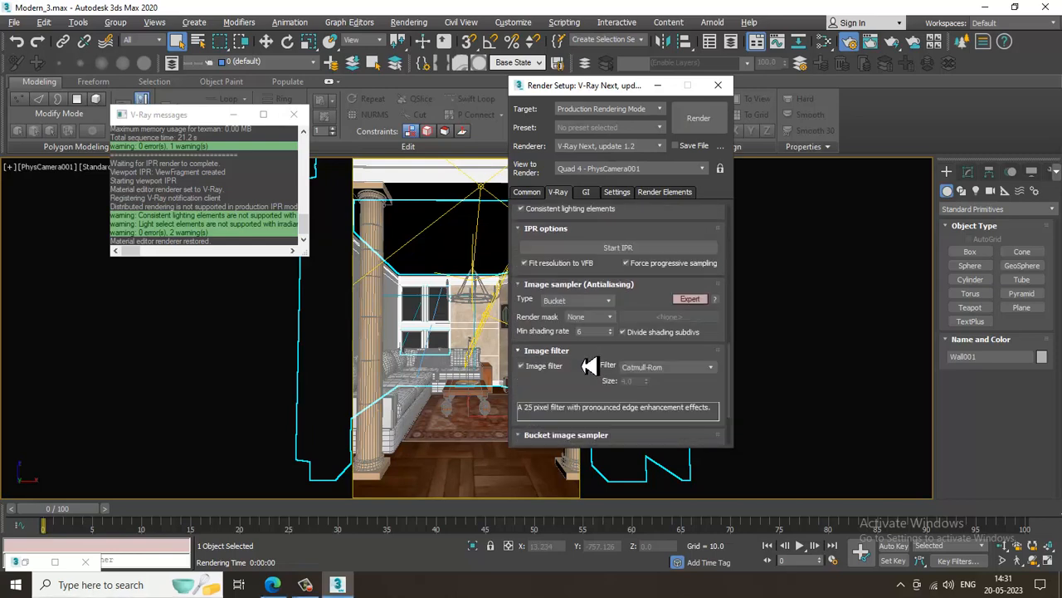
left_click_drag(592, 387, 594, 274)
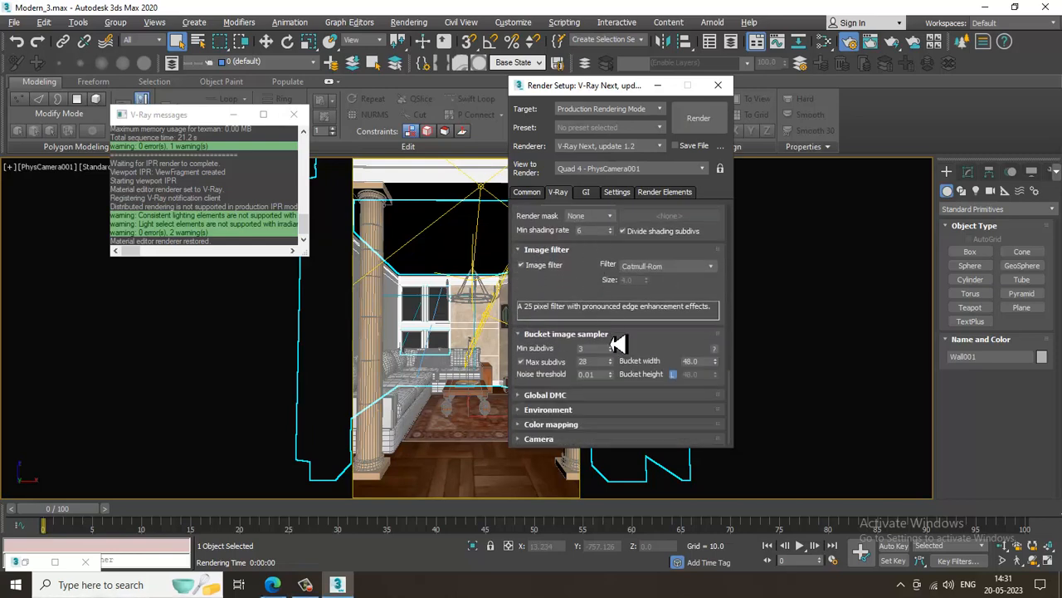
left_click(594, 348)
- Review the Global DMC noise threshold and expand the Environment settings
left_click(591, 395)
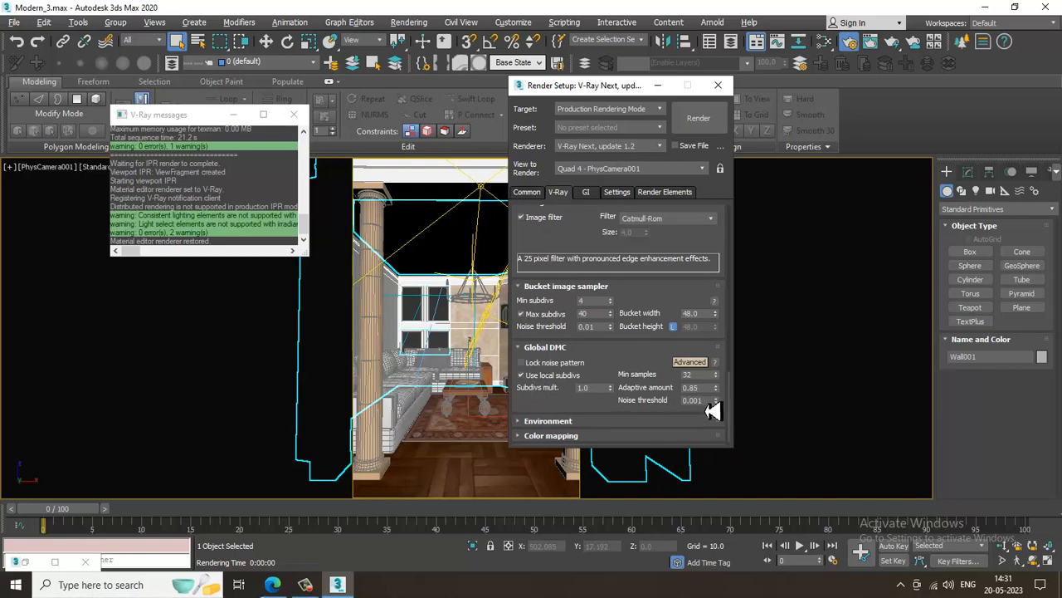
left_click_drag(706, 403, 621, 407)
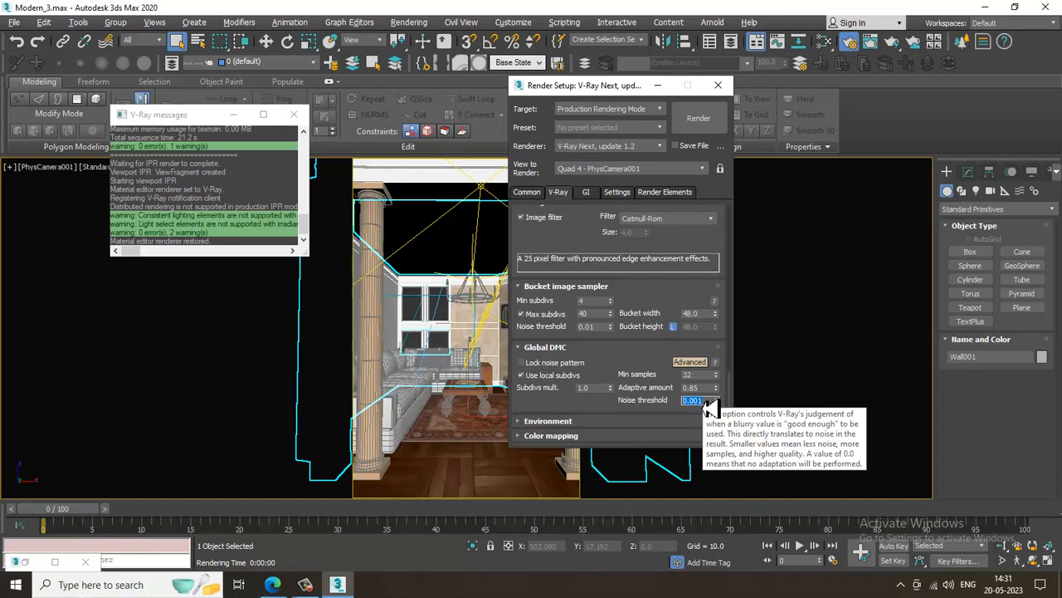
left_click(548, 421)
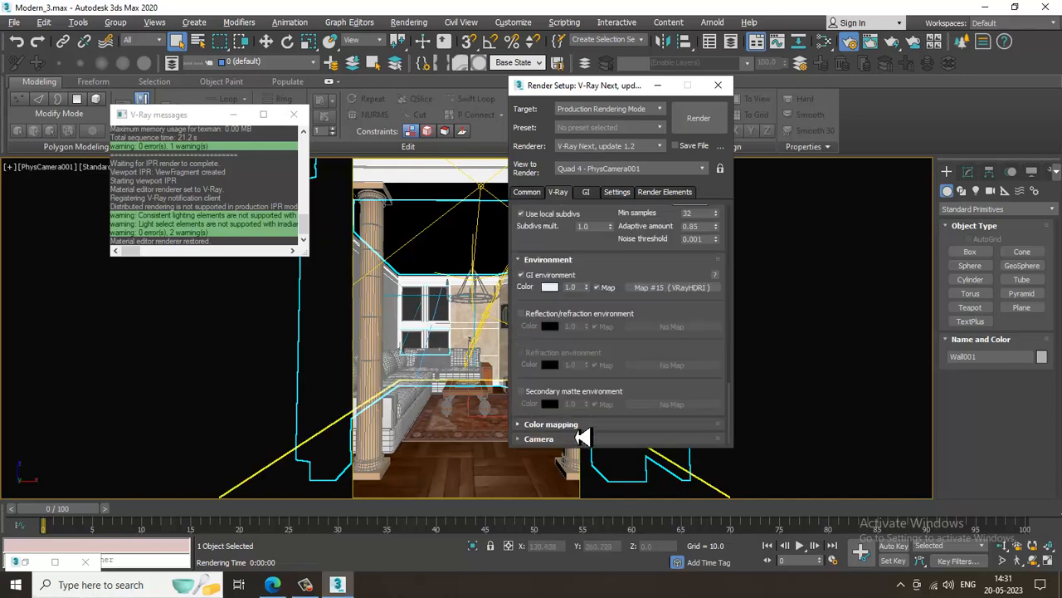
- Expand the Color mapping settings and set the mapping type to Exponential
left_click(596, 425)
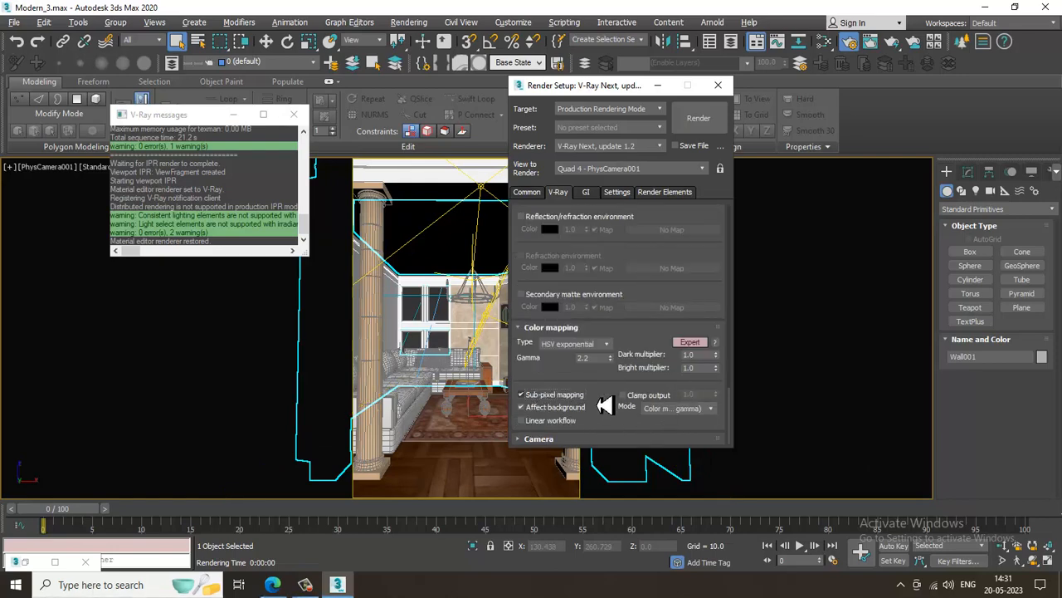
left_click(598, 344)
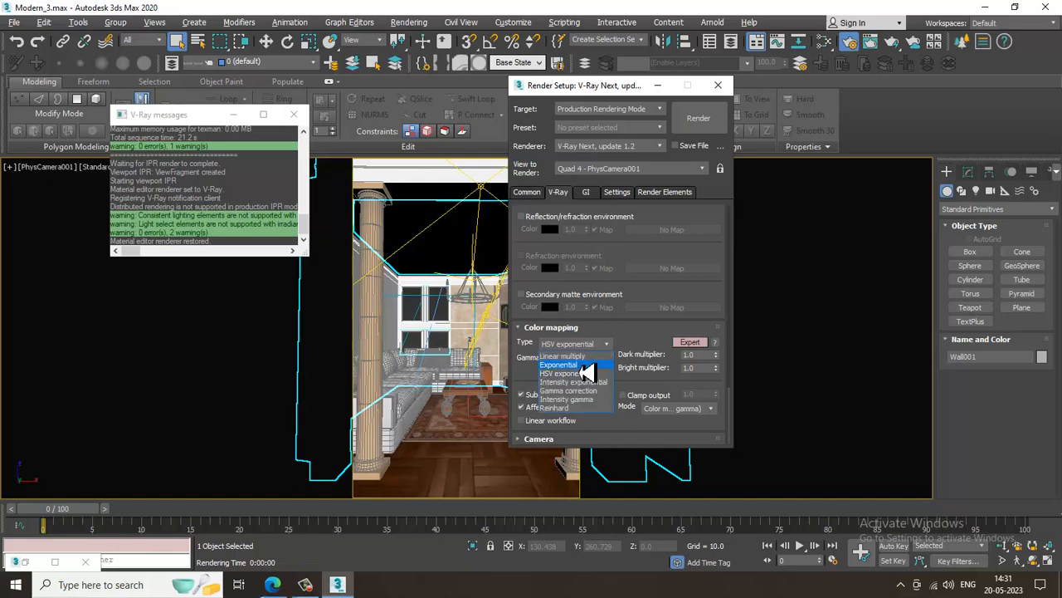
left_click(586, 366)
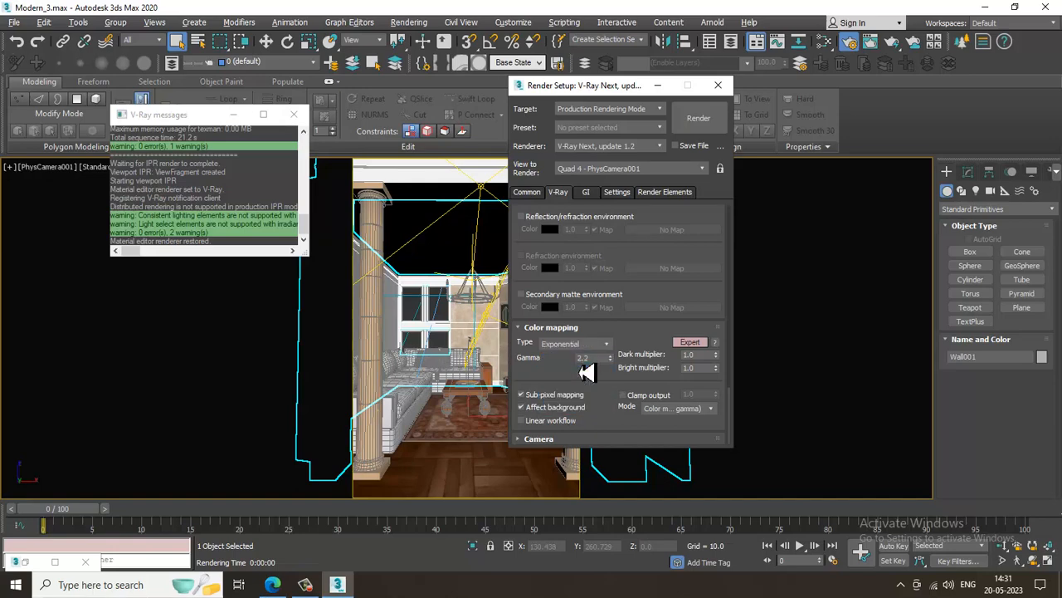
- Review the primary and secondary global illumination engines and expand the Irradiance map settings
left_click(587, 193)
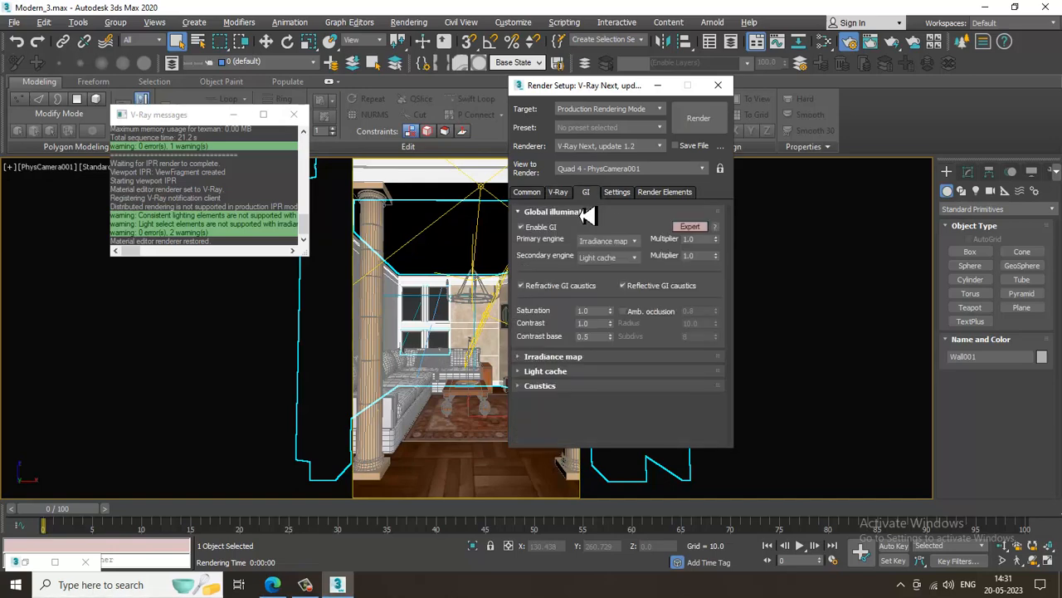
left_click(595, 244)
left_click(613, 255)
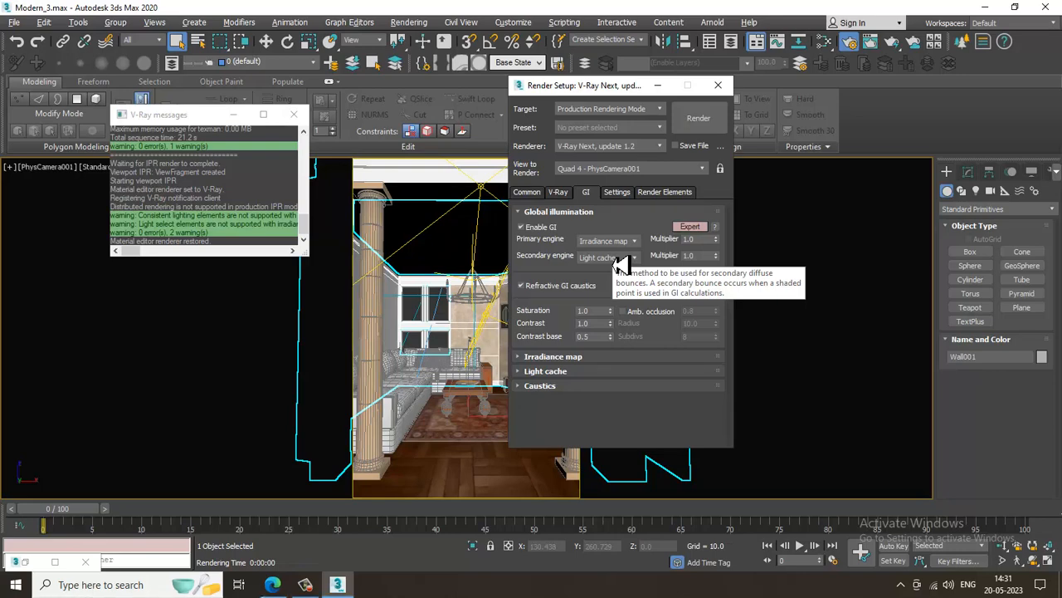
left_click(572, 360)
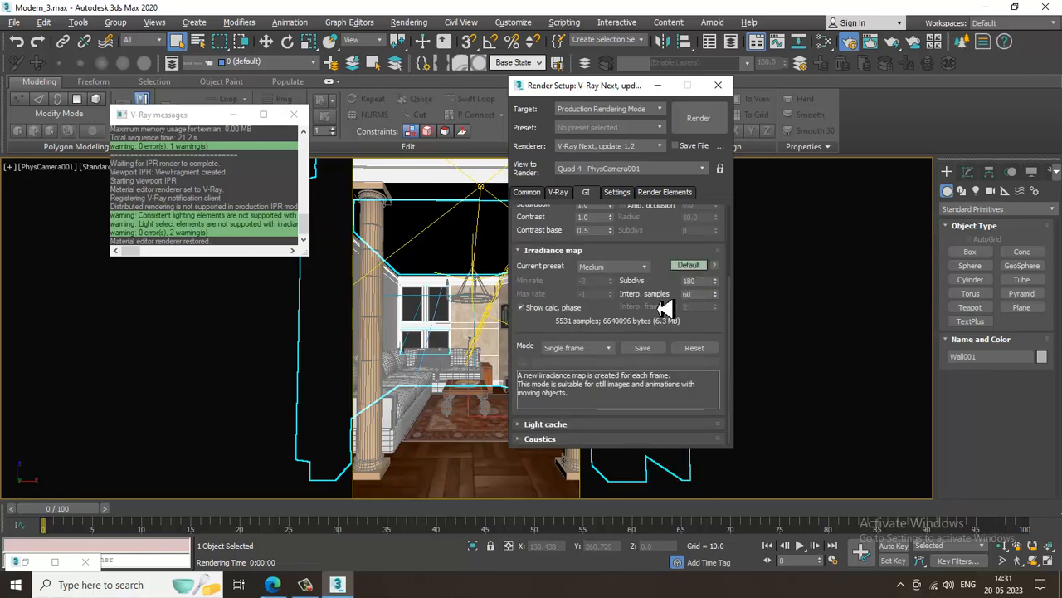
- Expand the Light cache settings and set its subdivs to 2000
left_click_drag(574, 231, 622, 487)
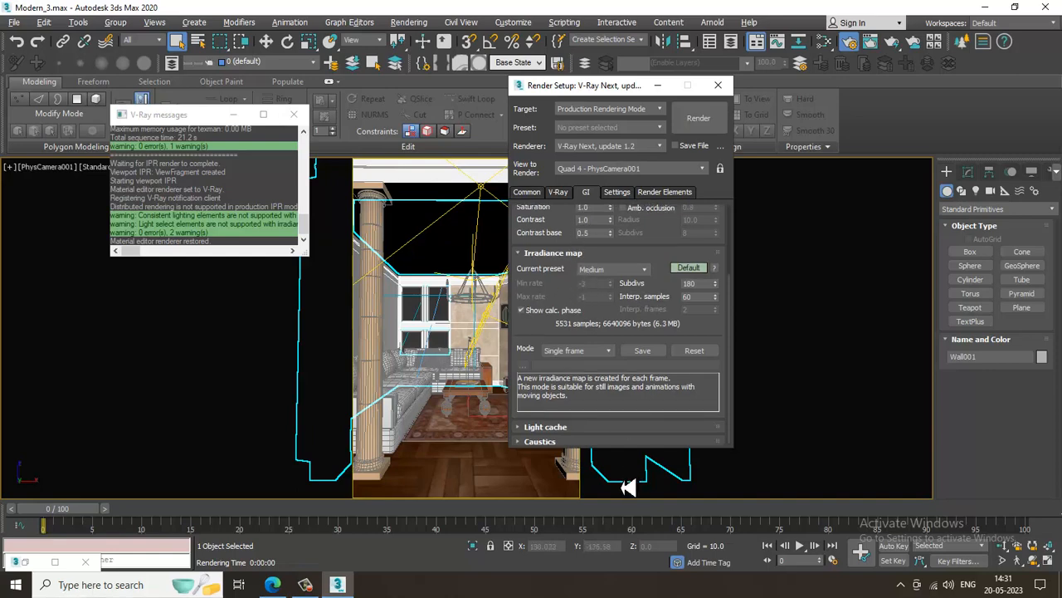
left_click(566, 429)
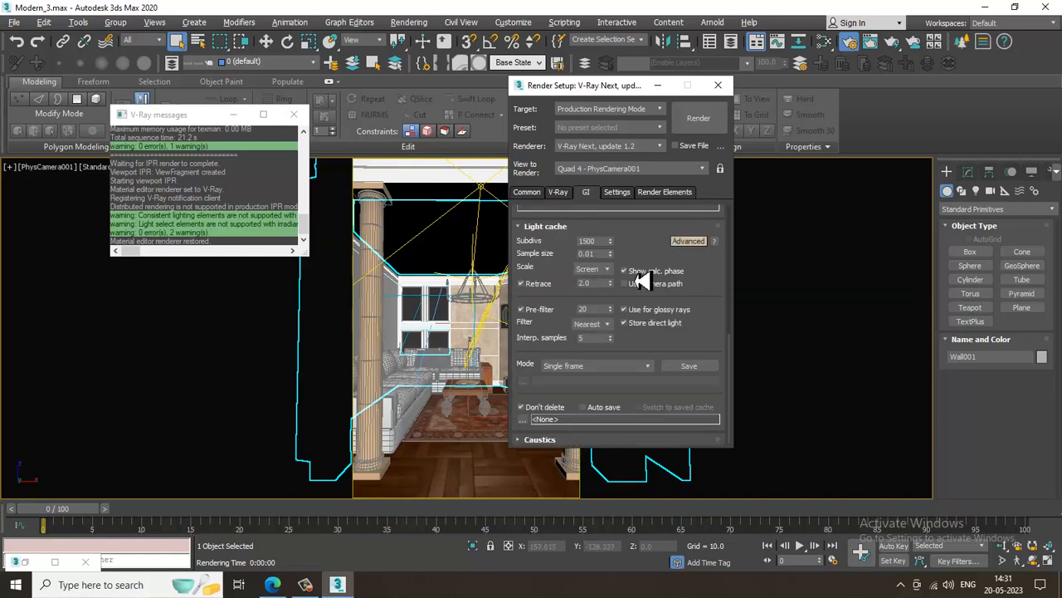
left_click_drag(604, 242, 528, 250)
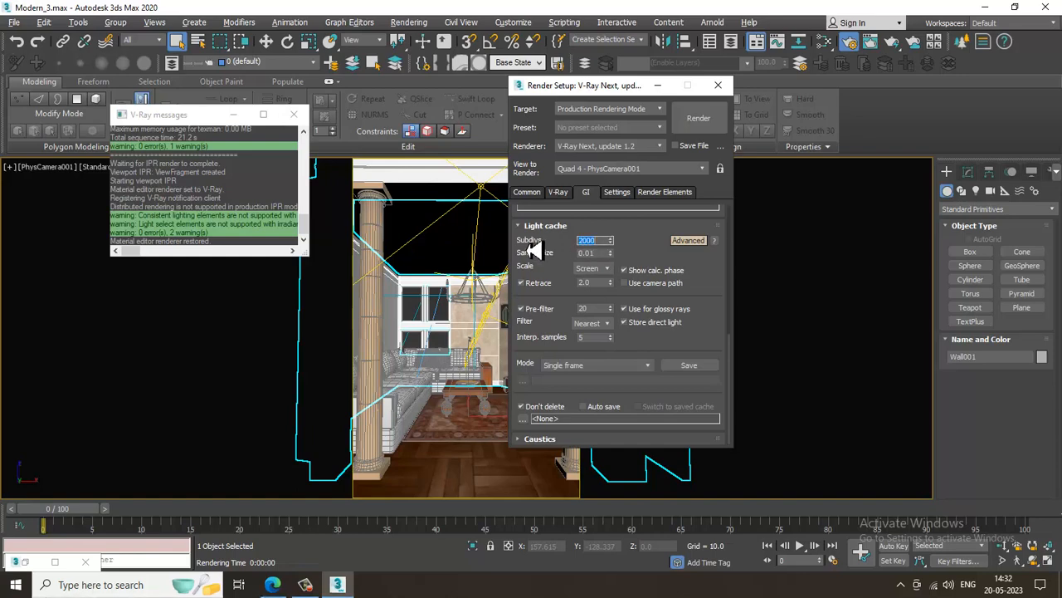
- Set the V-Ray system dynamic memory limit to 6000 MB and close Render Setup
left_click(629, 197)
left_click_drag(612, 316, 504, 314)
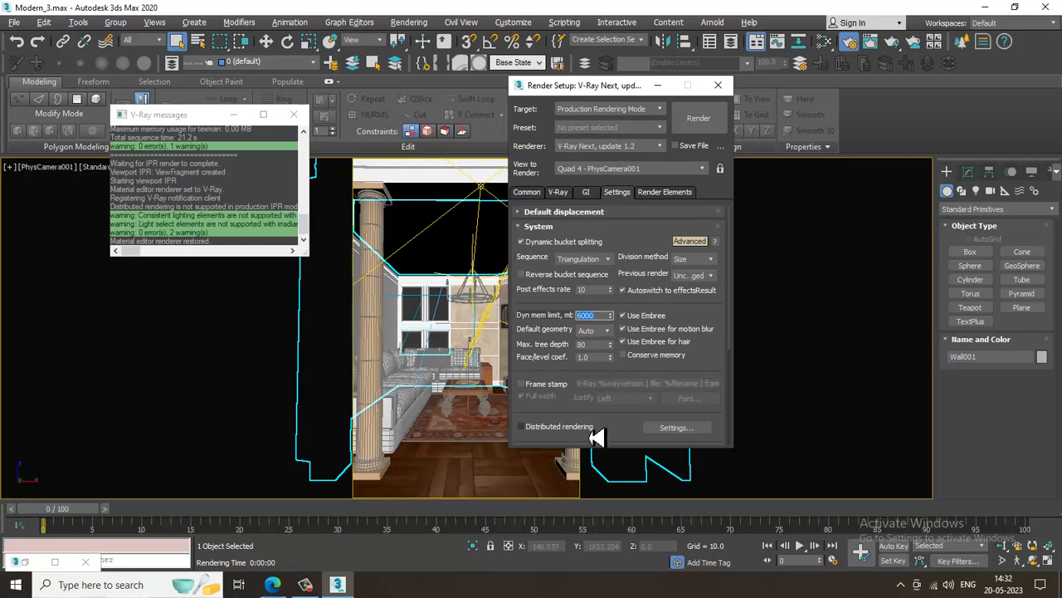
left_click_drag(582, 391, 628, 471)
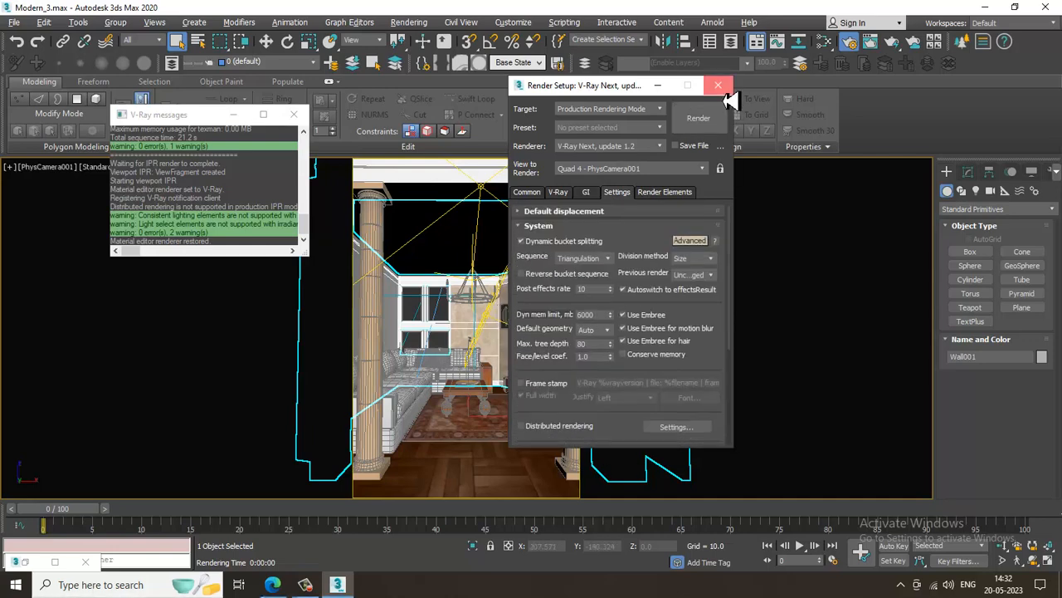
left_click(718, 84)
- Open the floor material in the Slate Material Editor and set its reflection subdivs to 16
key("m")
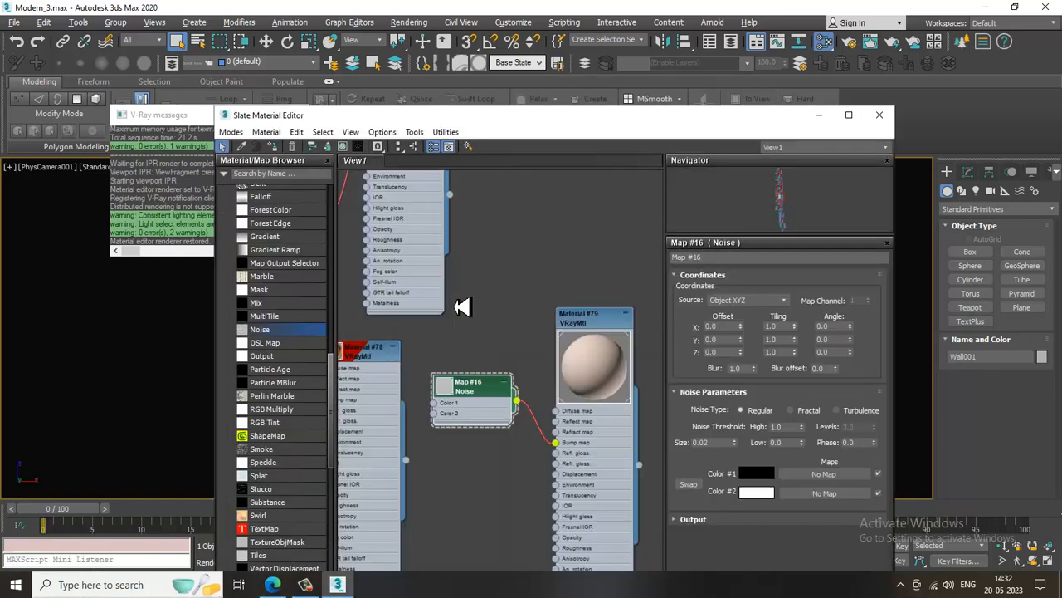
scroll(540, 415, "down", 4)
scroll(526, 399, "up", 5)
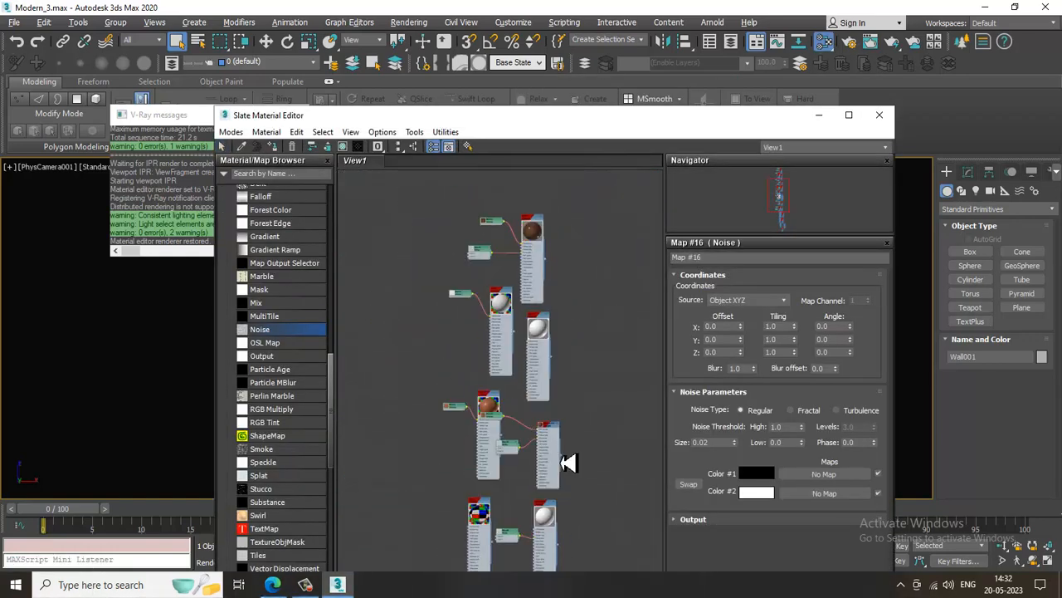
double_click(526, 281)
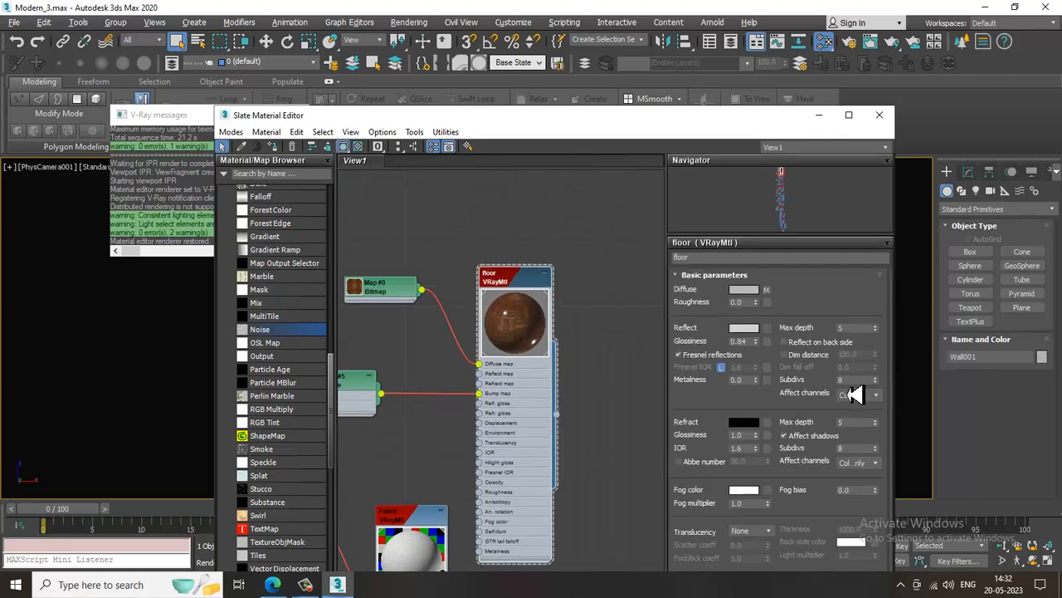
double_click(846, 383)
middle_click_drag(439, 451, 526, 362)
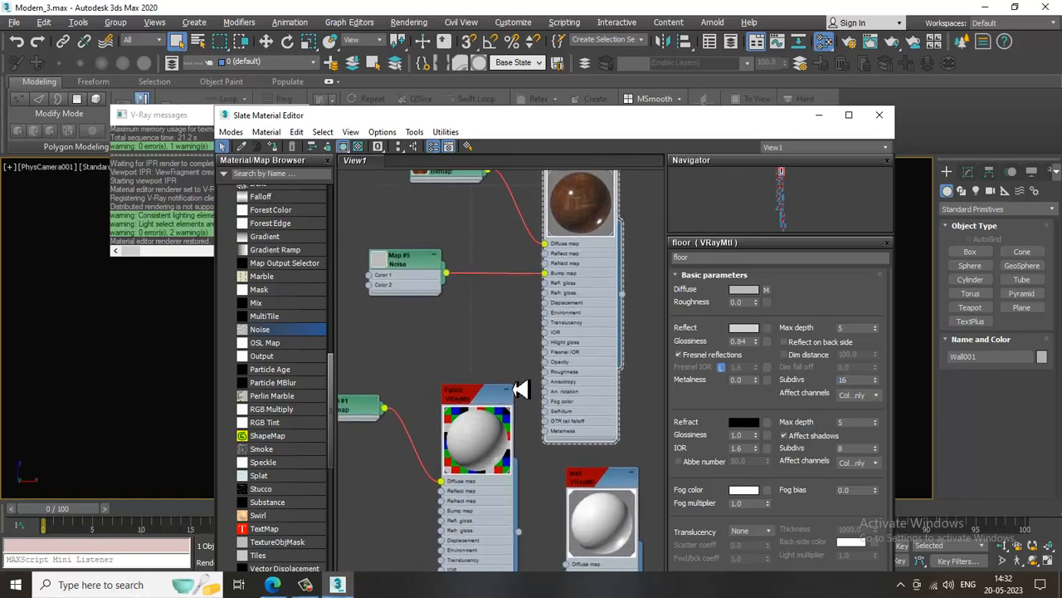
middle_click_drag(575, 280, 525, 392)
double_click(855, 380)
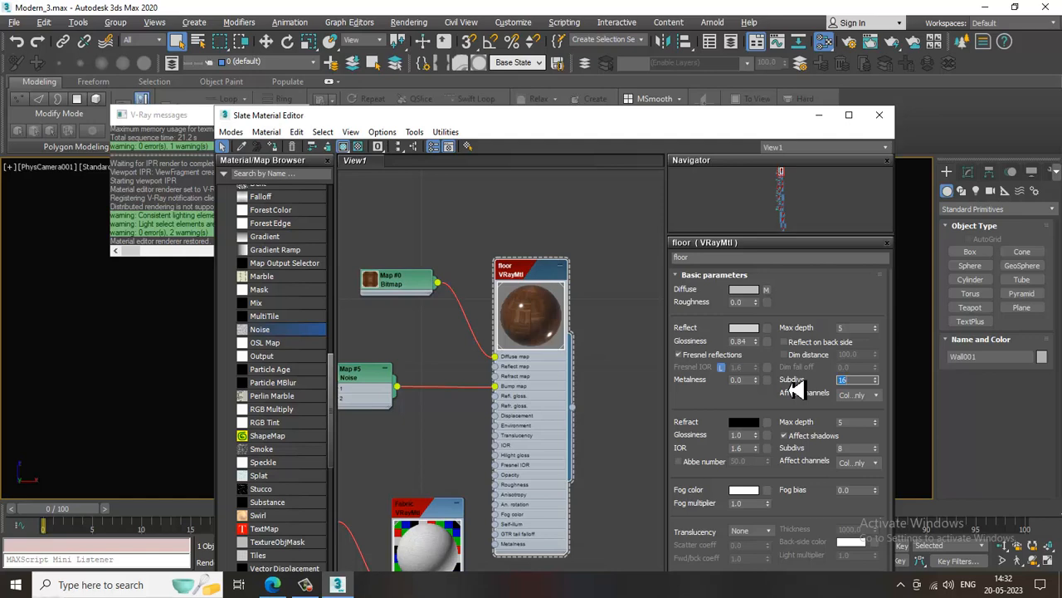
- Open the Fabric material and set its reflection subdivs to 16
middle_click_drag(507, 433, 563, 384)
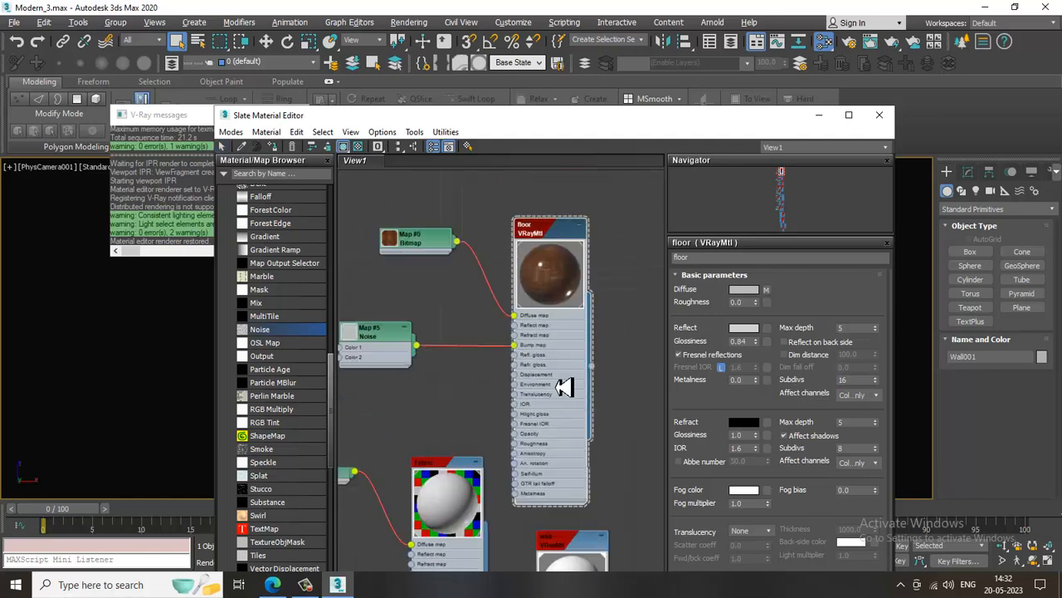
left_click(465, 498)
double_click(850, 359)
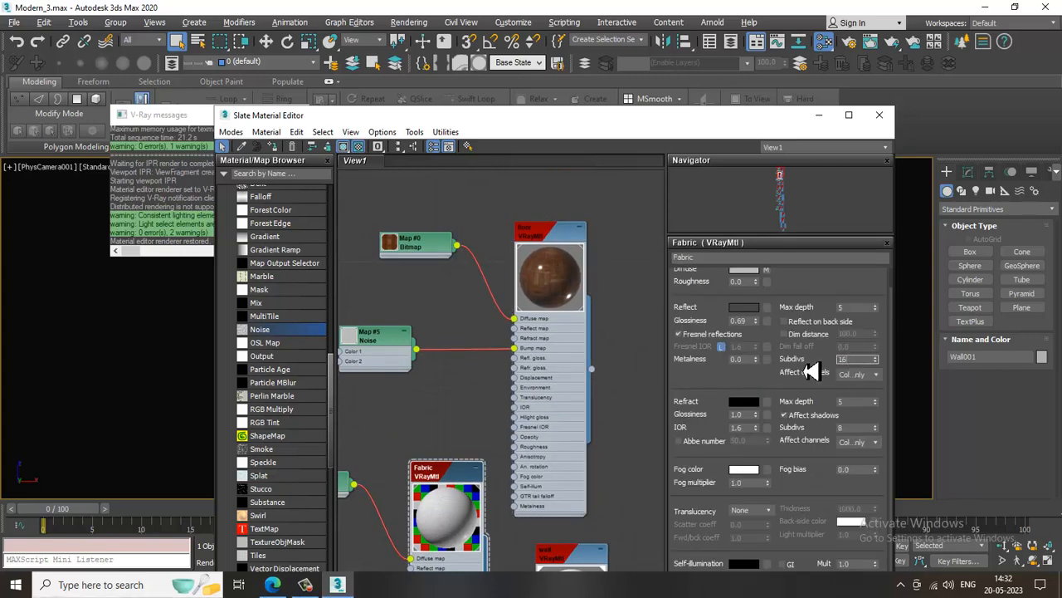
- Open the wall material's parameters and move its node away from the neighbouring Fabric material
middle_click_drag(529, 382, 518, 187)
double_click(569, 372)
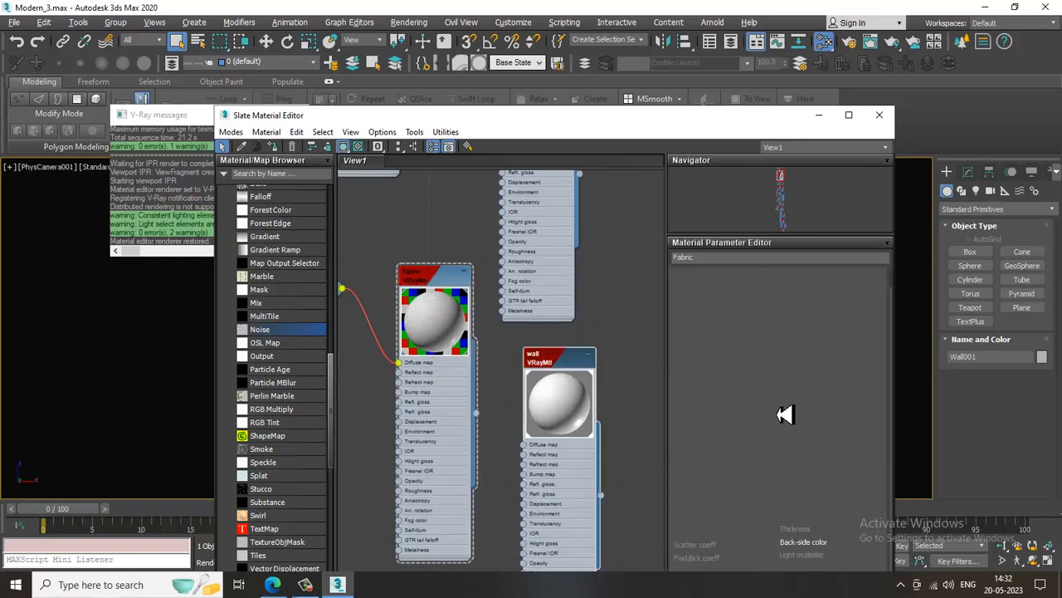
middle_click_drag(448, 452, 376, 312)
left_click_drag(488, 253, 601, 278)
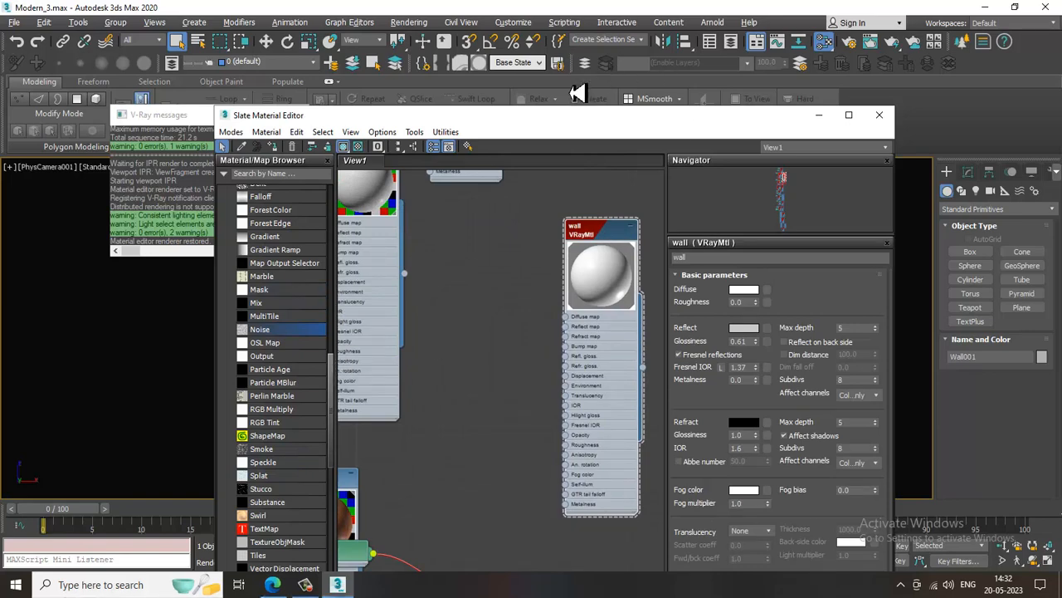
- Try a pink diffuse color on the wall material
left_click_drag(561, 117, 643, 387)
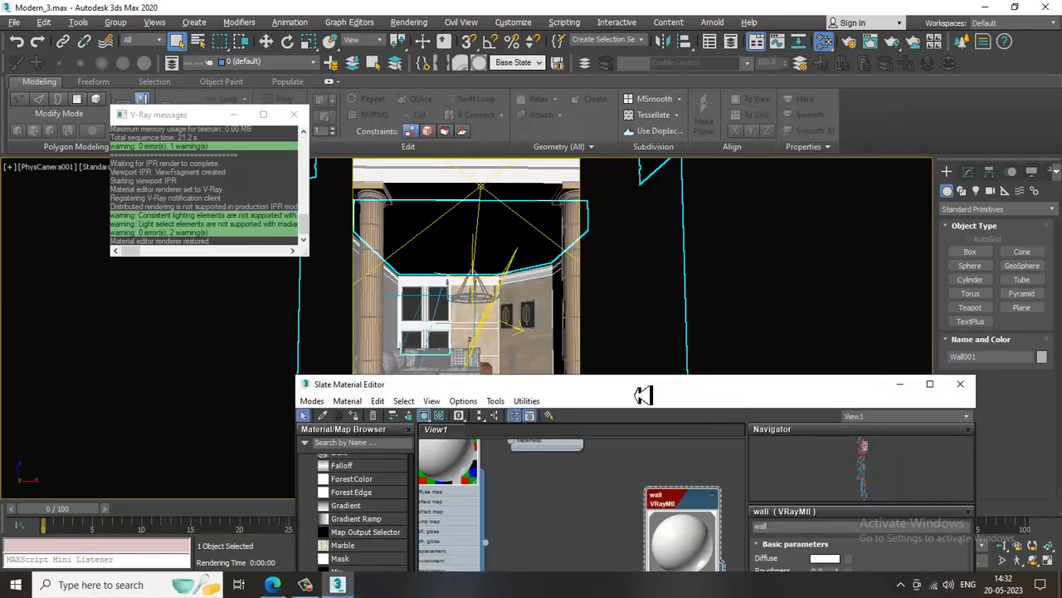
double_click(686, 555)
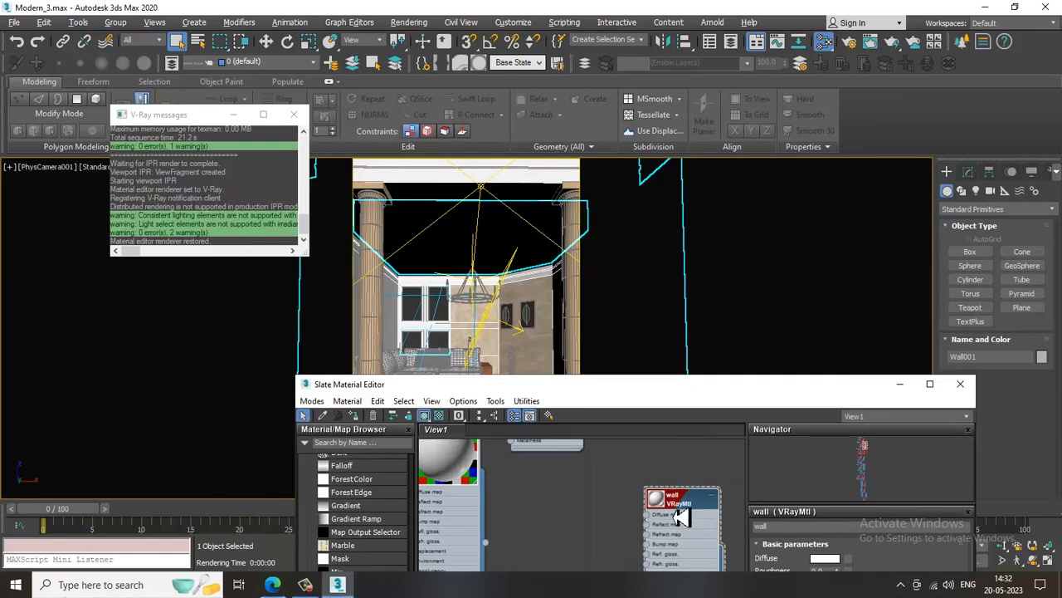
left_click(826, 558)
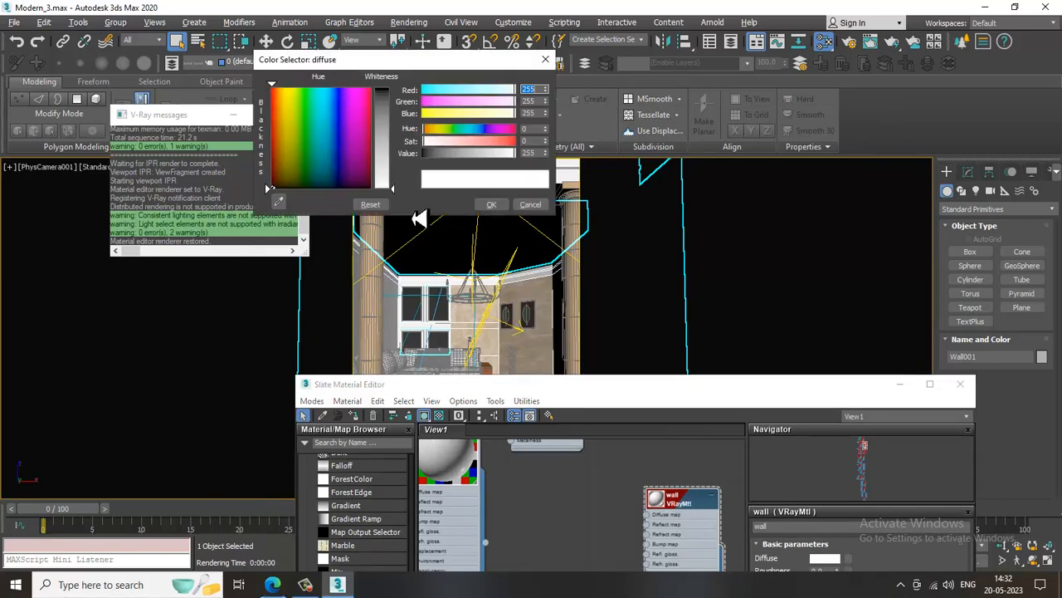
left_click_drag(389, 114, 400, 89)
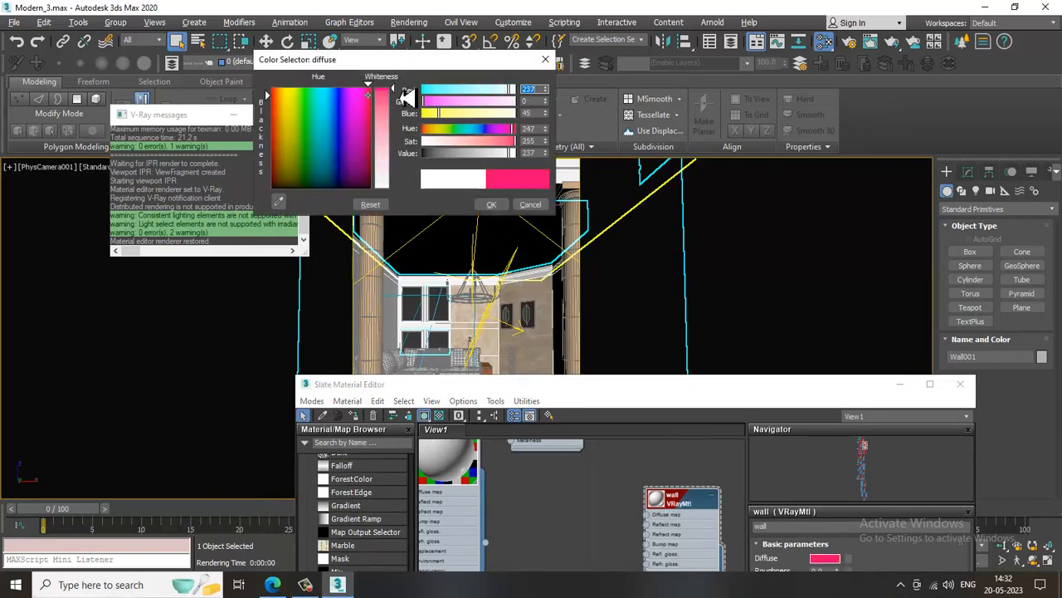
left_click(544, 215)
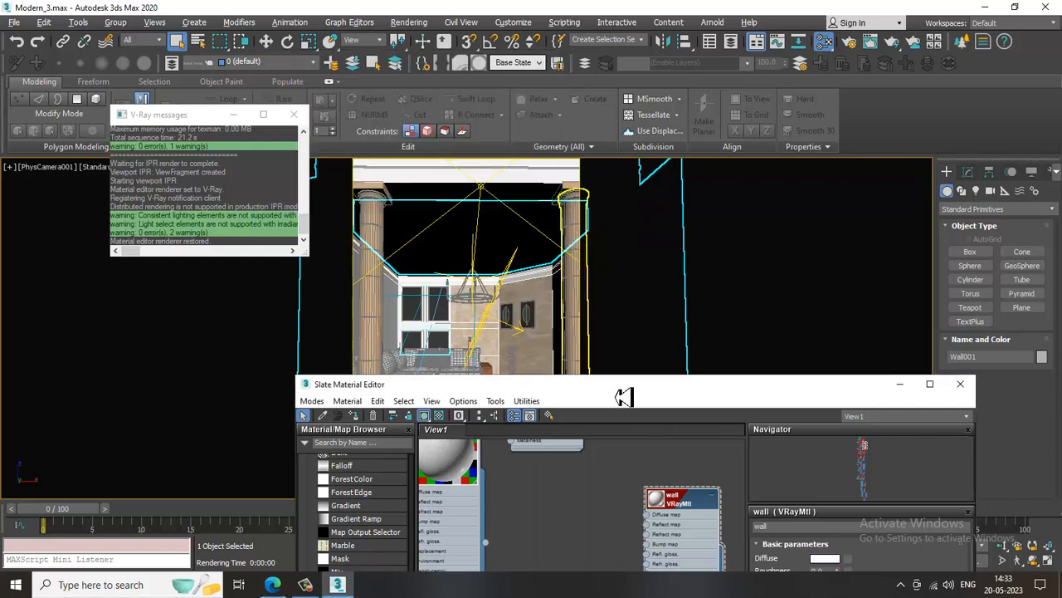
- Connect a Noise map to the wall material's bump slot and set the noise size to 0.02
left_click_drag(621, 386, 586, 69)
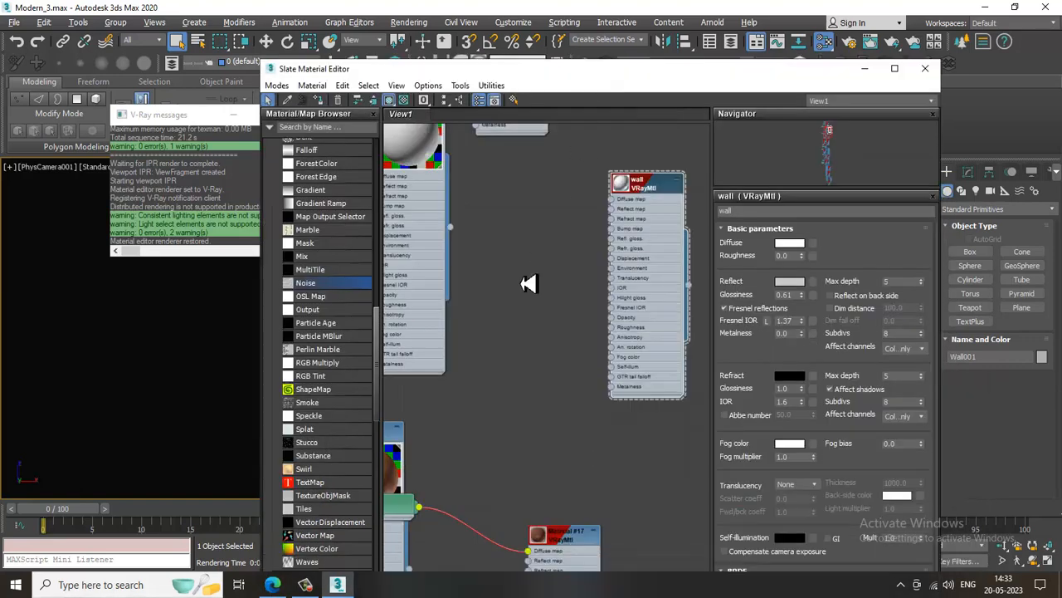
middle_click_drag(520, 360, 519, 455)
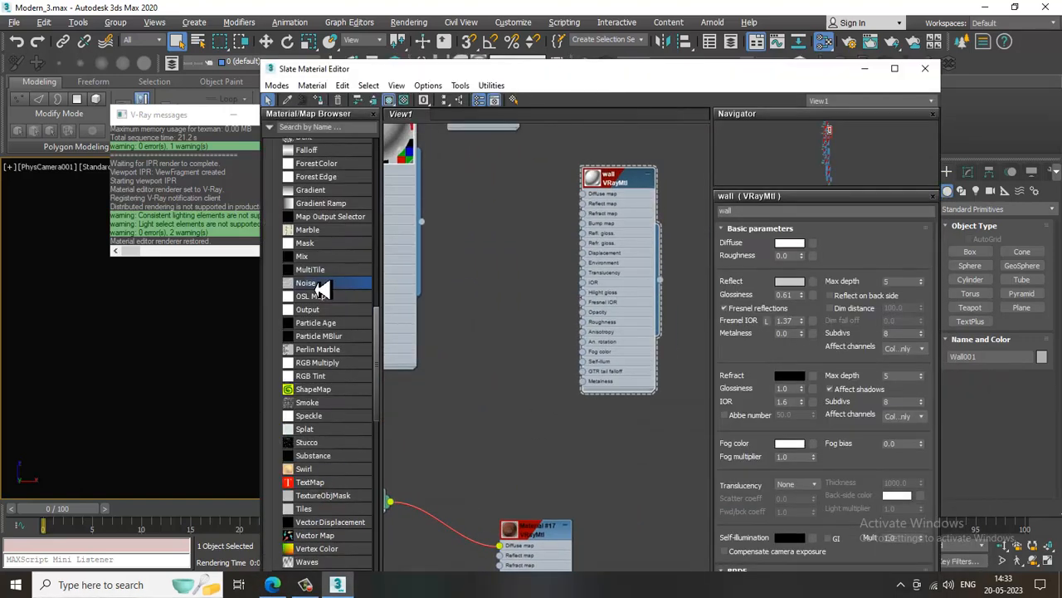
left_click_drag(322, 288, 584, 224)
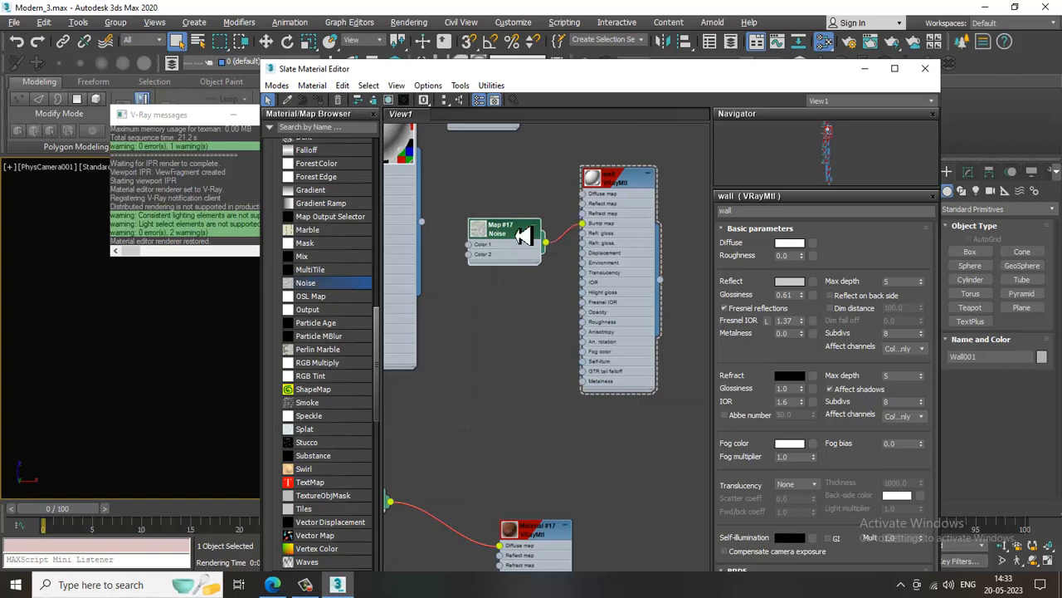
double_click(524, 237)
left_click_drag(757, 401, 710, 402)
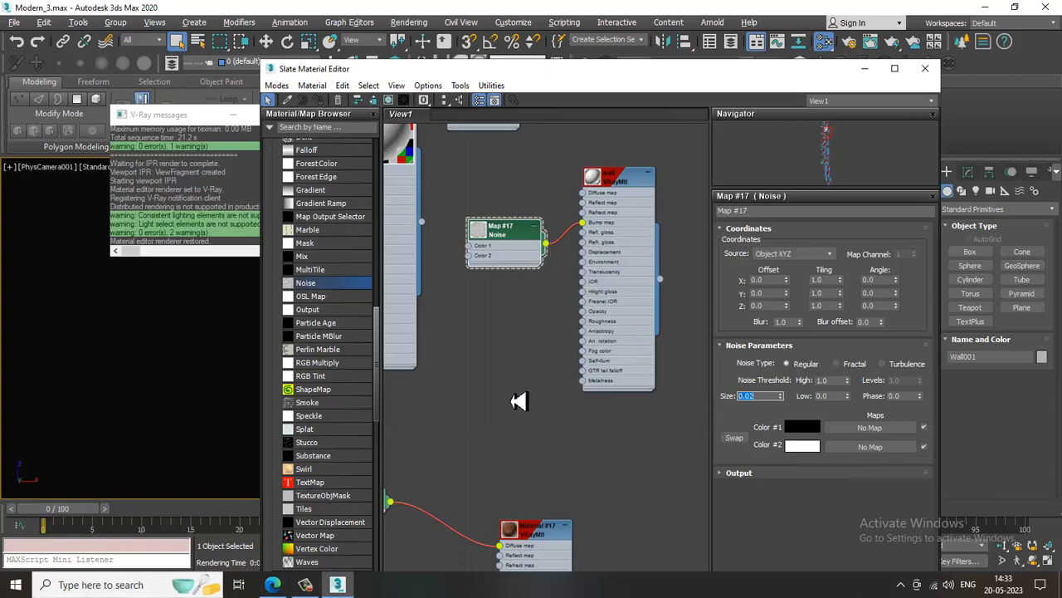
- Rearrange the wall's noise node and the bitmap and noise nodes of Material #17 so they sit closer to their materials
middle_click_drag(533, 401, 595, 283)
middle_click_drag(552, 372, 576, 340)
mouse_move(583, 381)
middle_mouse_down()
mouse_move(591, 307)
mouse_move(538, 324)
mouse_move(508, 301)
middle_mouse_up()
left_click_drag(527, 283, 599, 222)
middle_click_drag(557, 250, 635, 351)
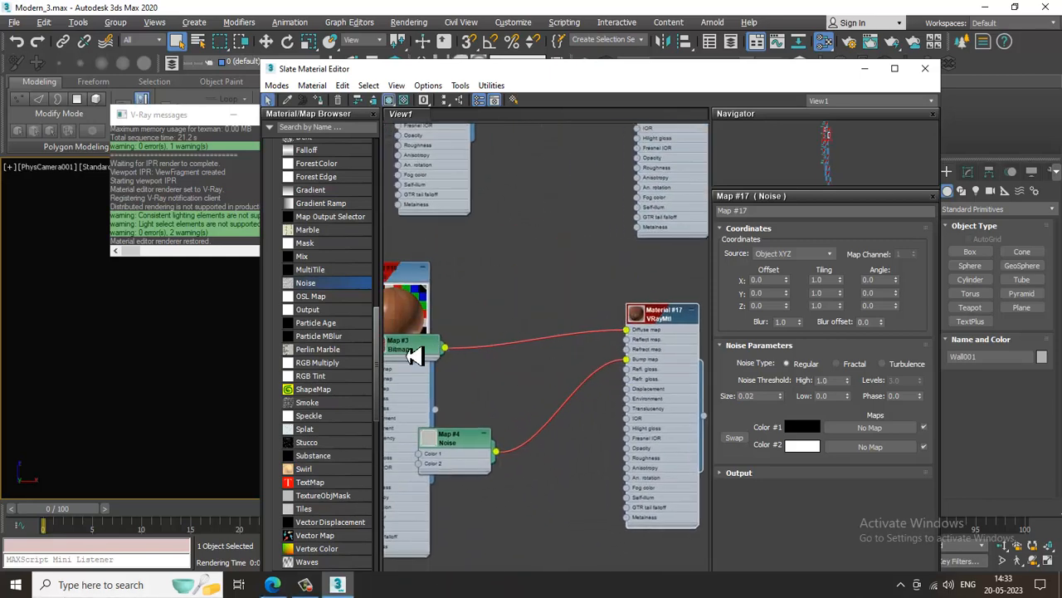
left_click_drag(415, 355, 523, 311)
left_click_drag(467, 445, 549, 403)
middle_click_drag(599, 381, 543, 451)
scroll(574, 316, "down", 1)
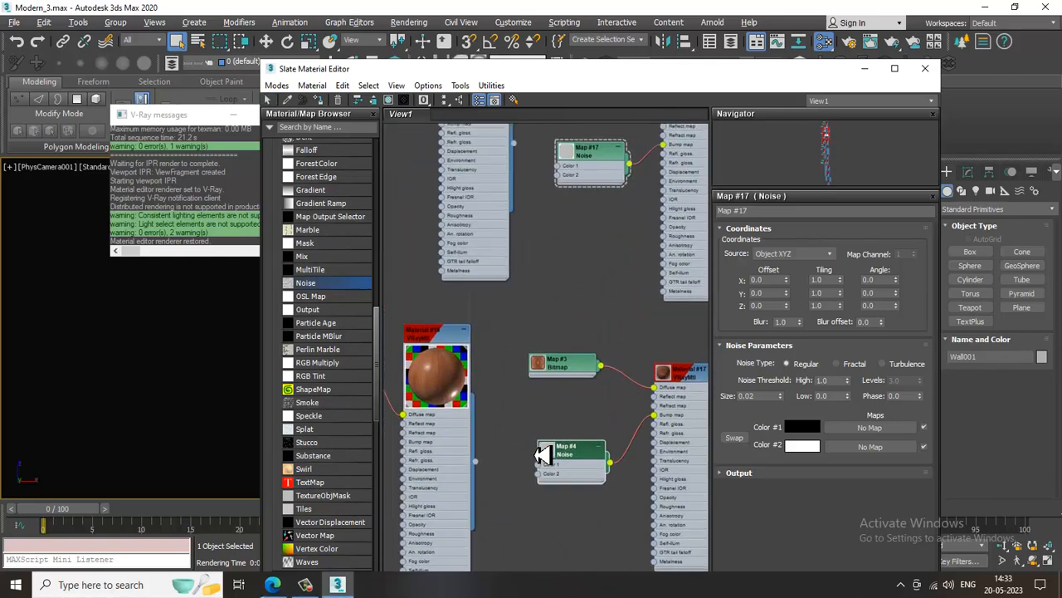
- Check the Fabric material's parameters and set the reflection subdivs of the wood Material #16 to 16
middle_click_drag(614, 201, 567, 356)
double_click(442, 217)
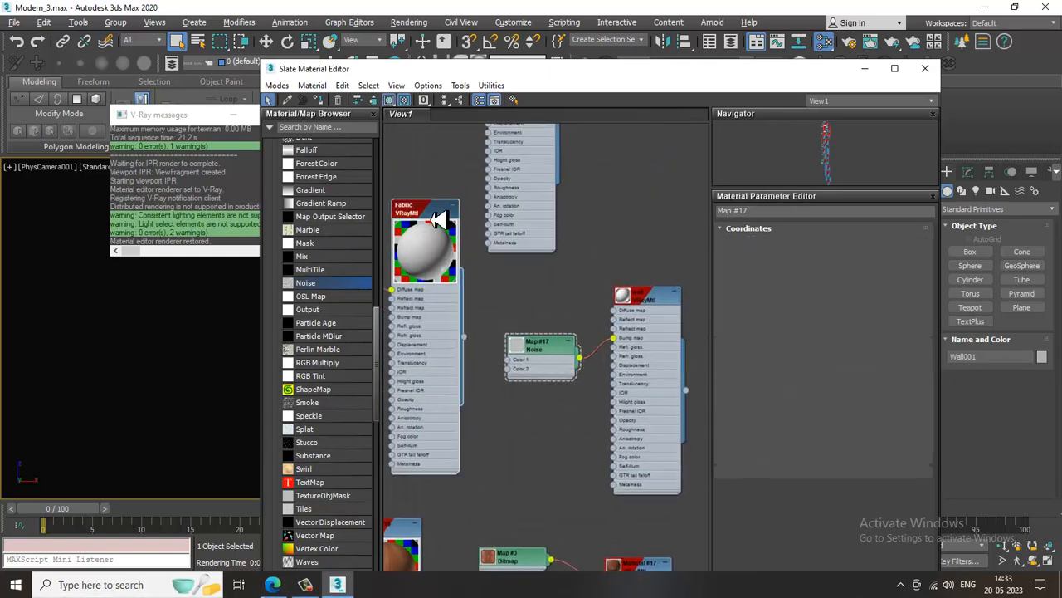
middle_click_drag(437, 504, 557, 335)
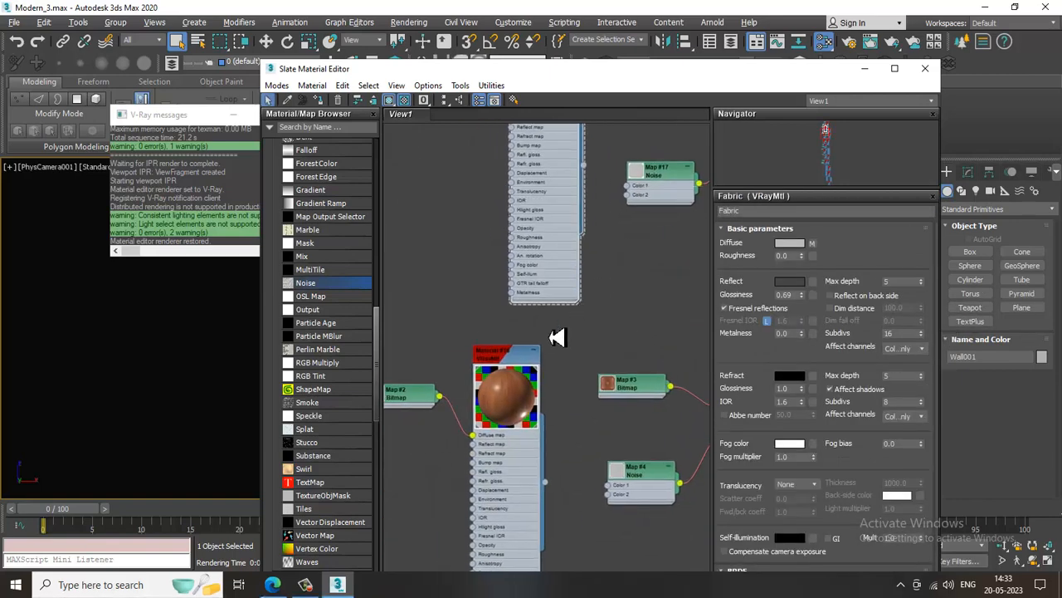
double_click(519, 357)
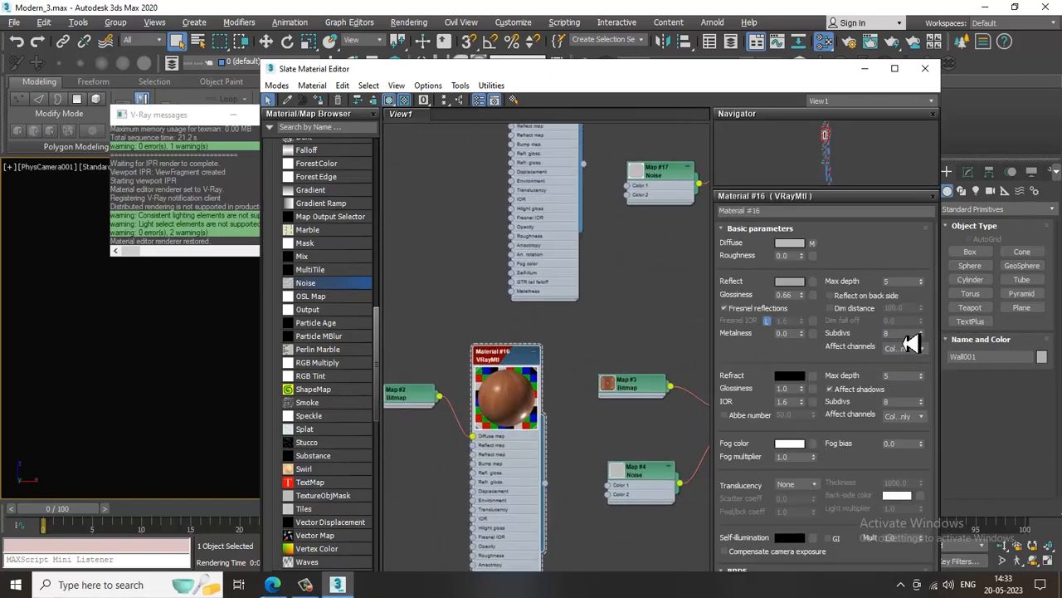
double_click(895, 334)
middle_click_drag(535, 491, 656, 202)
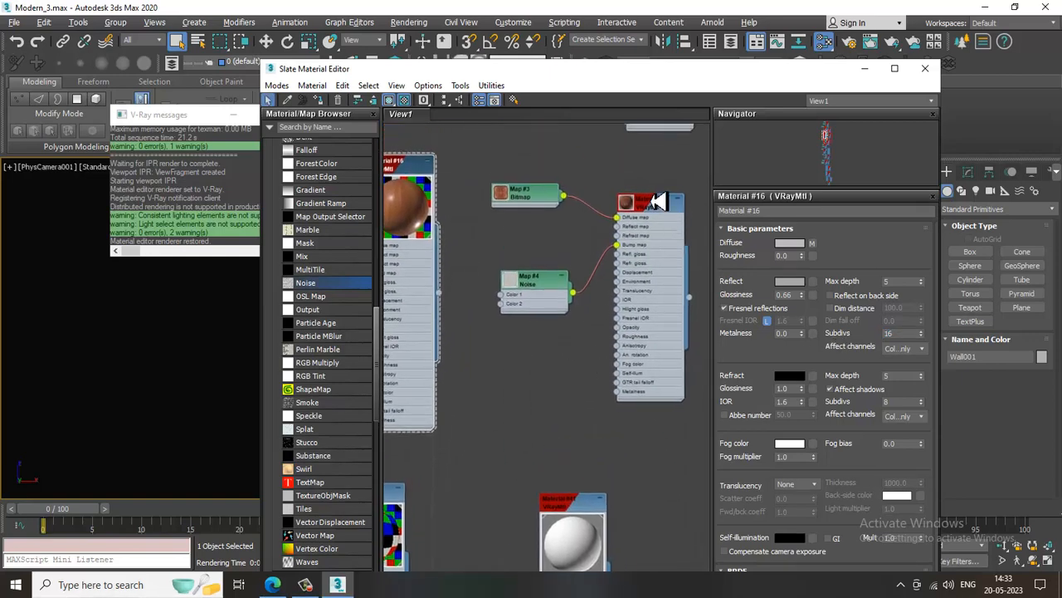
- Set the reflection subdivs of Material #17, the Glass material and the Collumn text material to 16 each
double_click(655, 202)
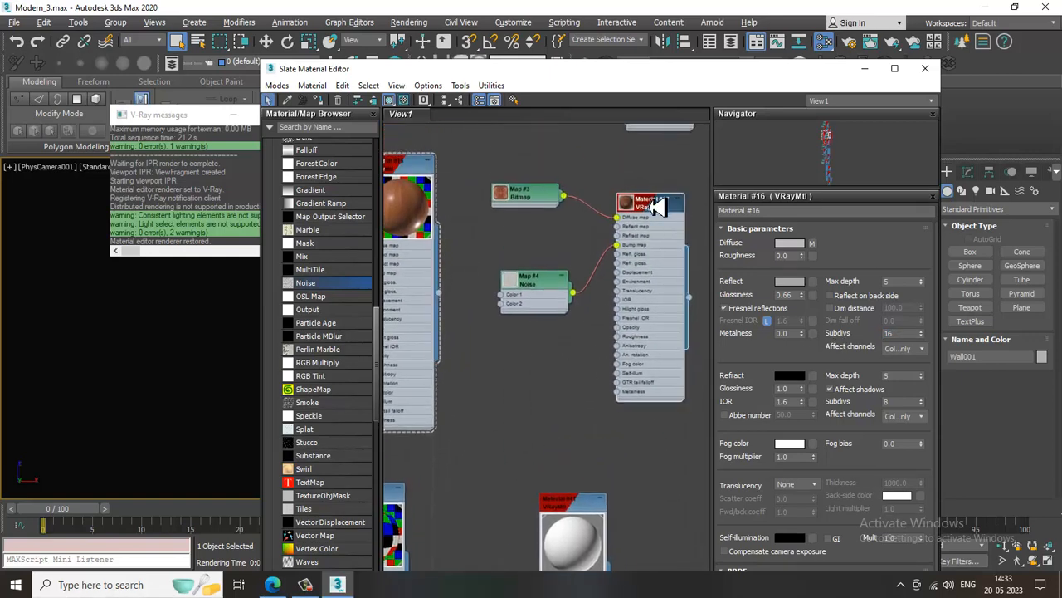
double_click(886, 334)
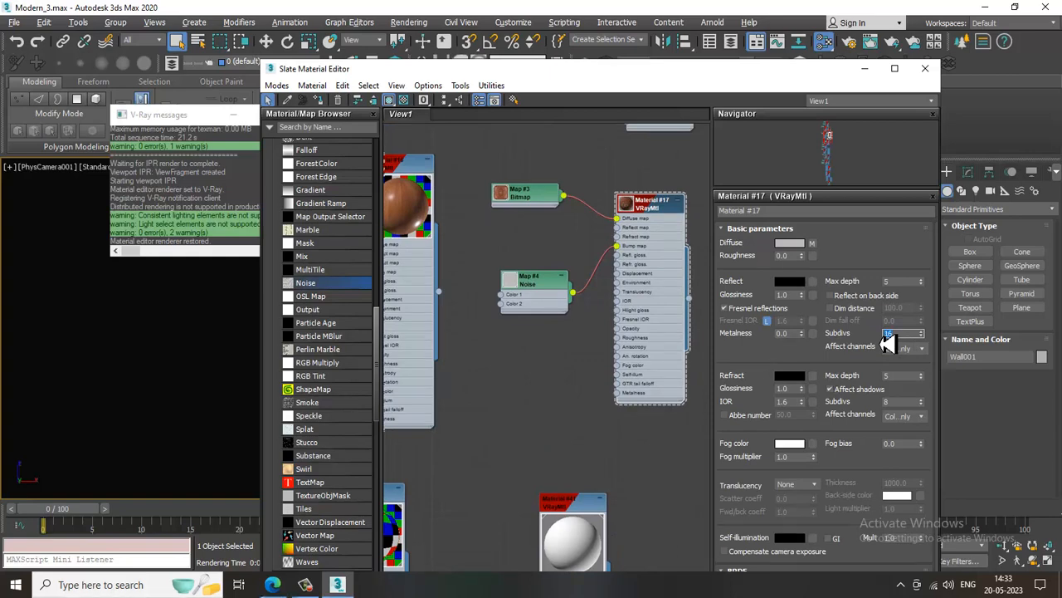
middle_click_drag(648, 457, 596, 332)
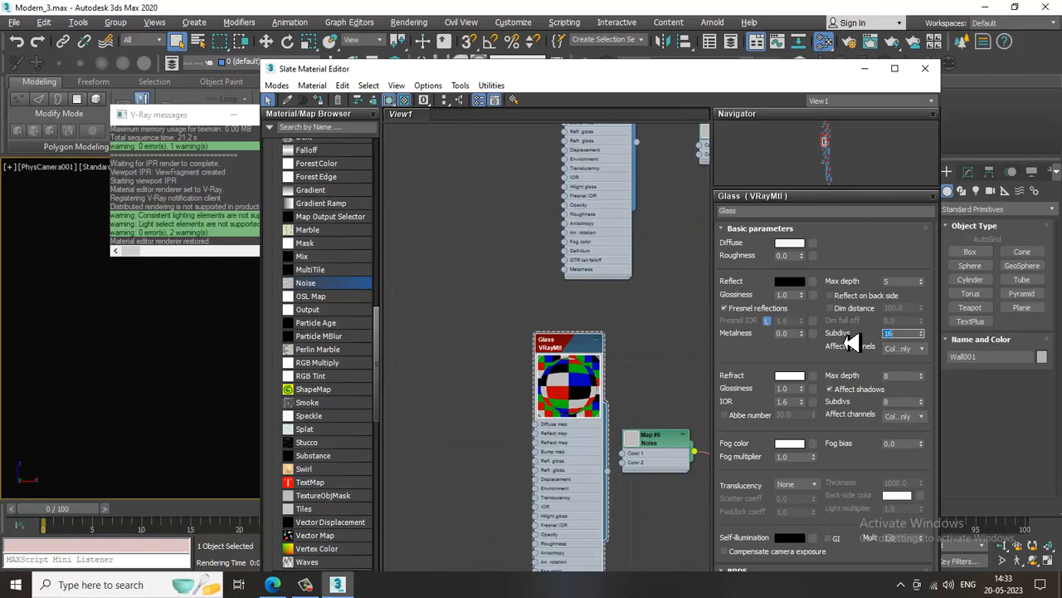
middle_click_drag(641, 401, 489, 190)
middle_click_drag(588, 283, 607, 293)
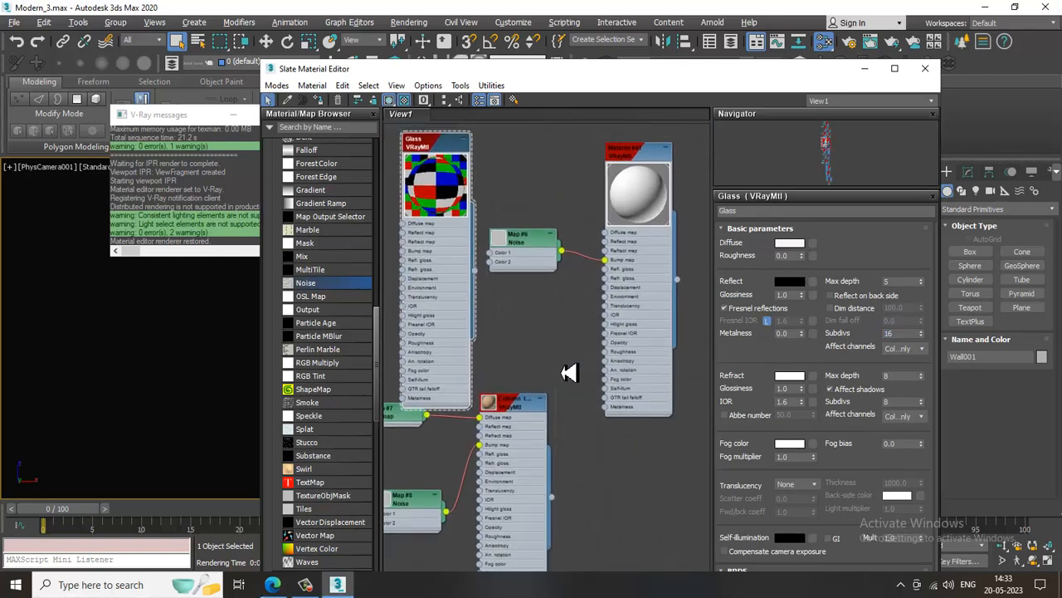
double_click(514, 410)
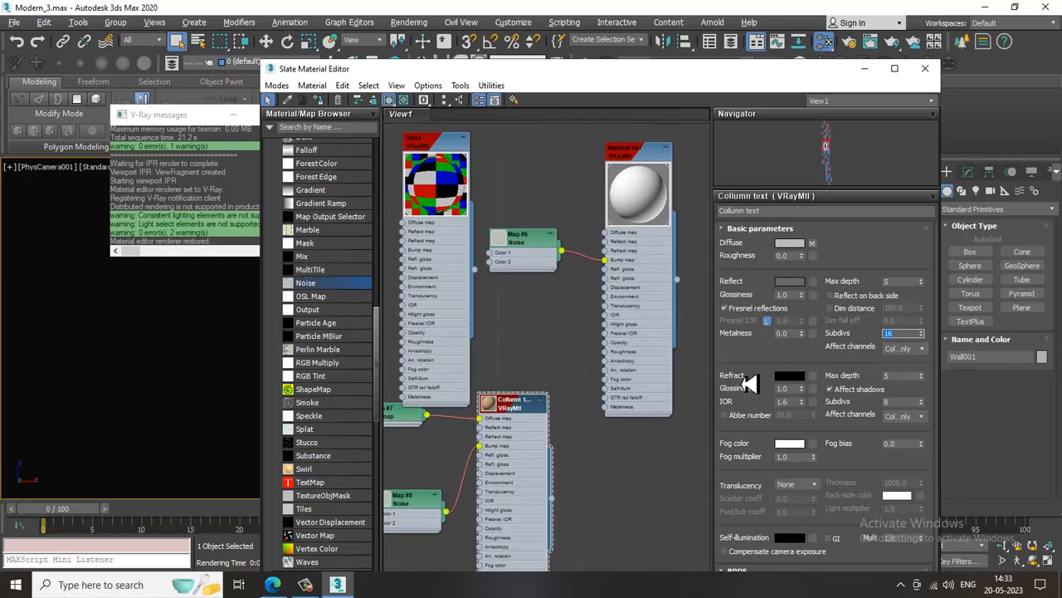
- Set the reflection subdivs of the beige Material #79 to 16
middle_click_drag(584, 431, 647, 214)
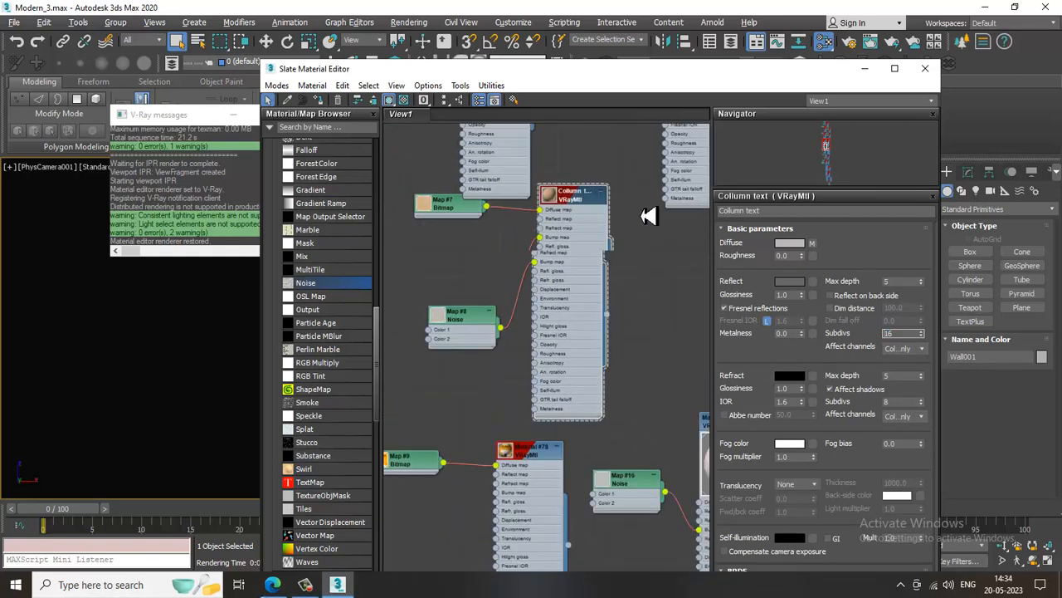
middle_click_drag(542, 432, 569, 334)
middle_click_drag(684, 413, 524, 332)
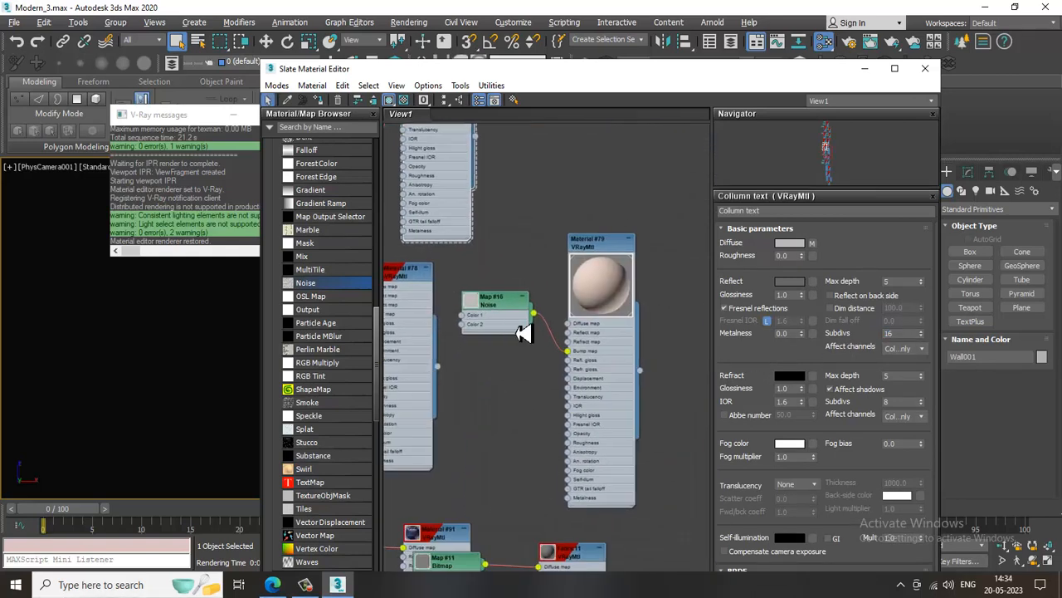
double_click(607, 240)
left_click_drag(889, 391, 913, 365)
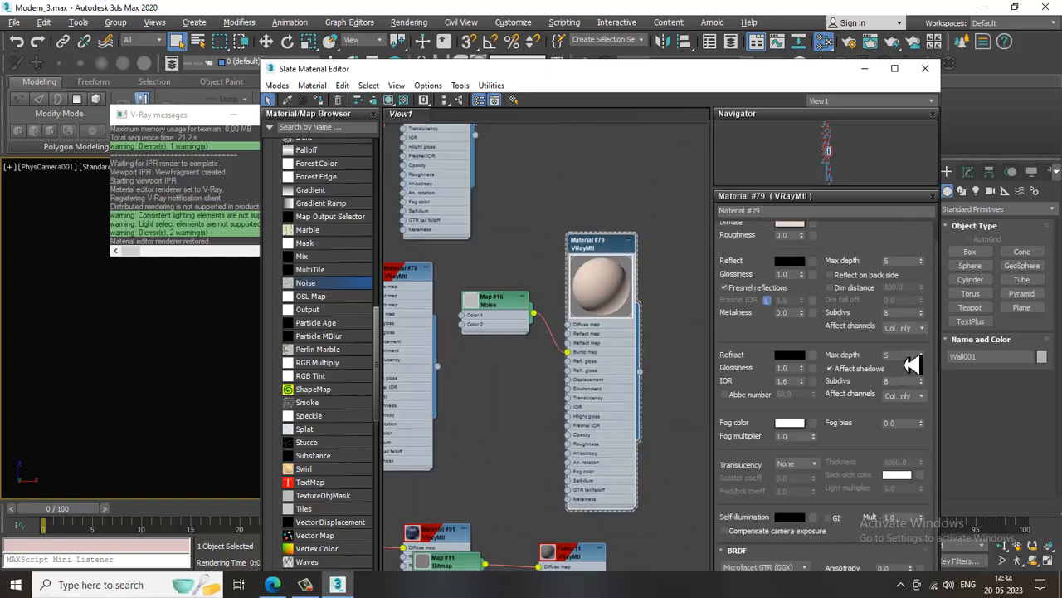
double_click(909, 313)
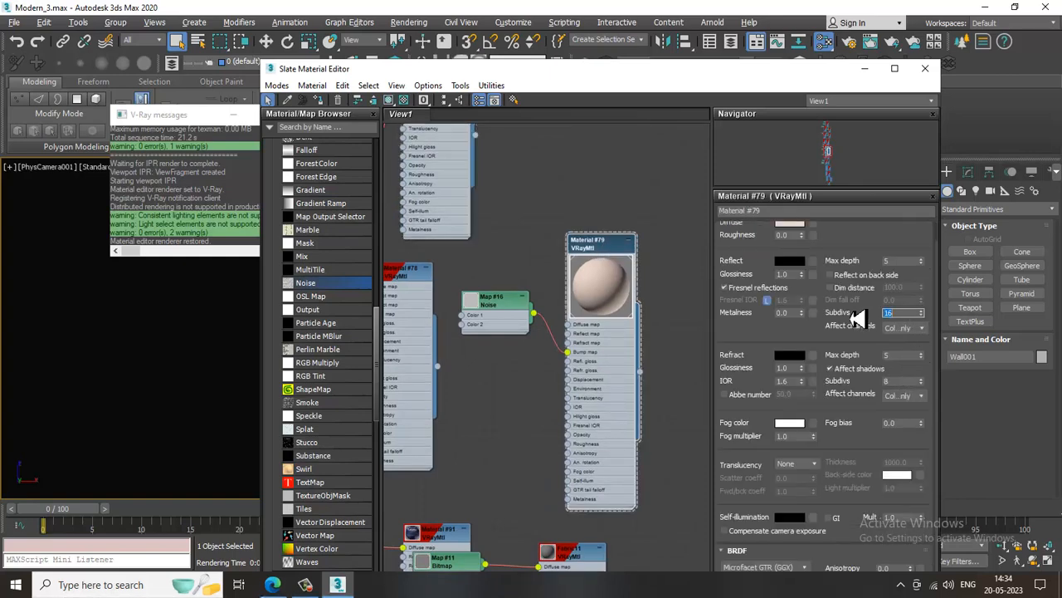
- Set the reflection subdivs of the Fabric11 material and of Material #93 to 16
middle_click_drag(483, 527, 523, 328)
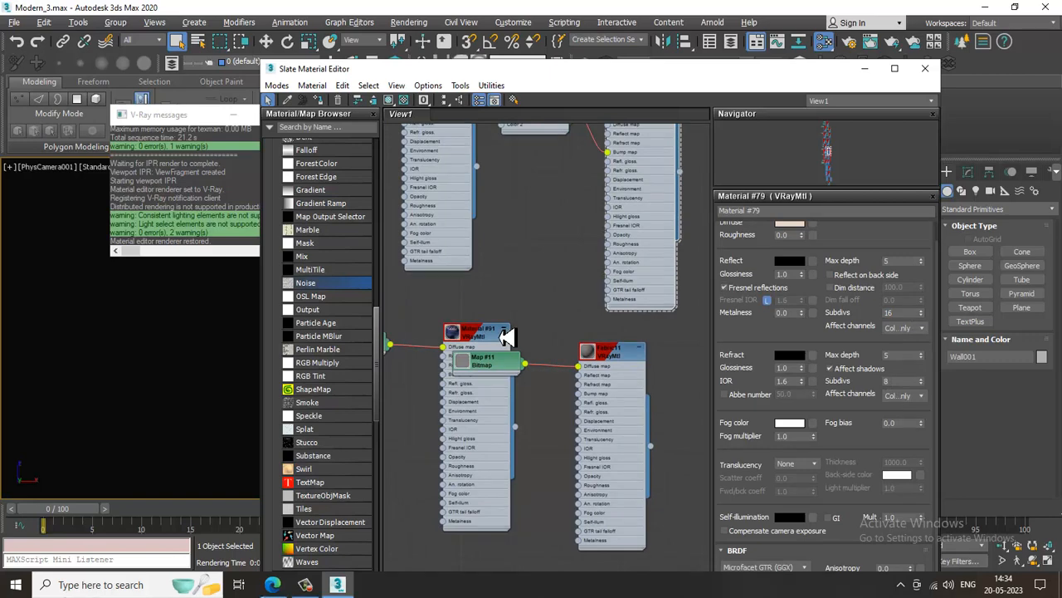
double_click(610, 355)
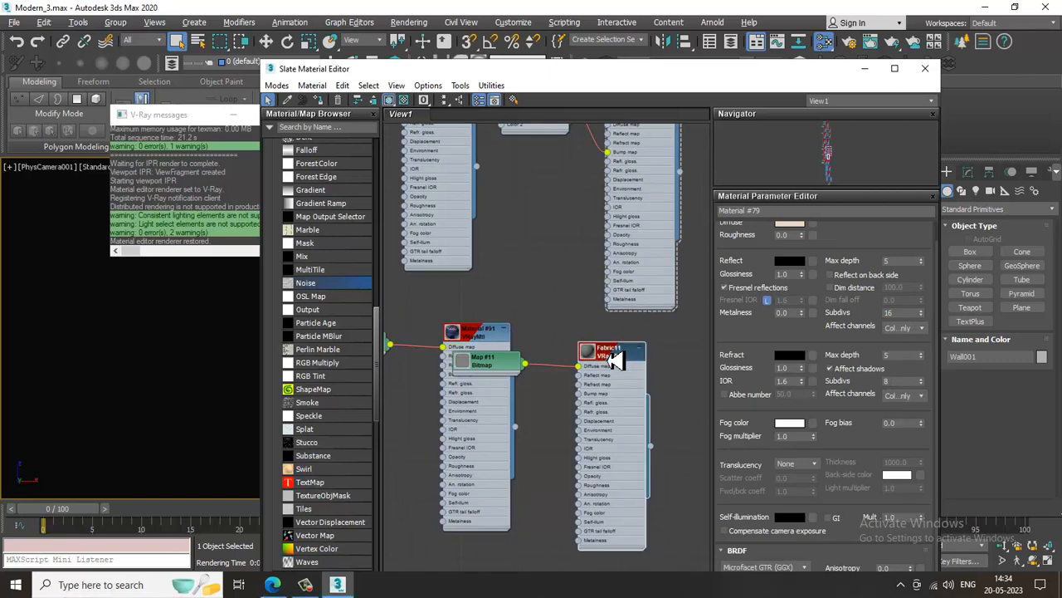
double_click(894, 313)
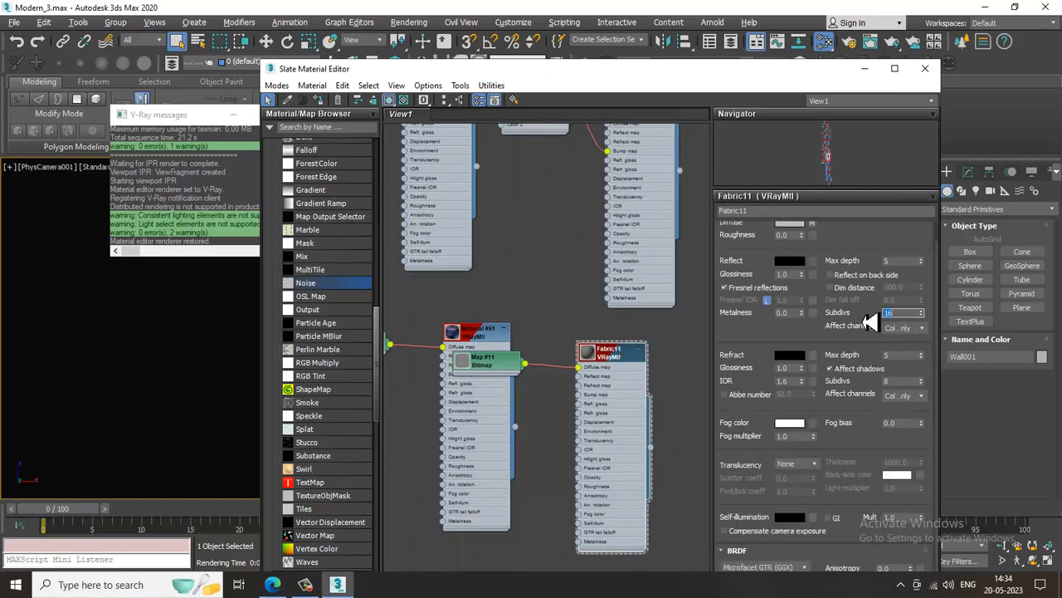
mouse_move(570, 424)
middle_mouse_down()
mouse_move(611, 222)
mouse_move(584, 363)
middle_mouse_up()
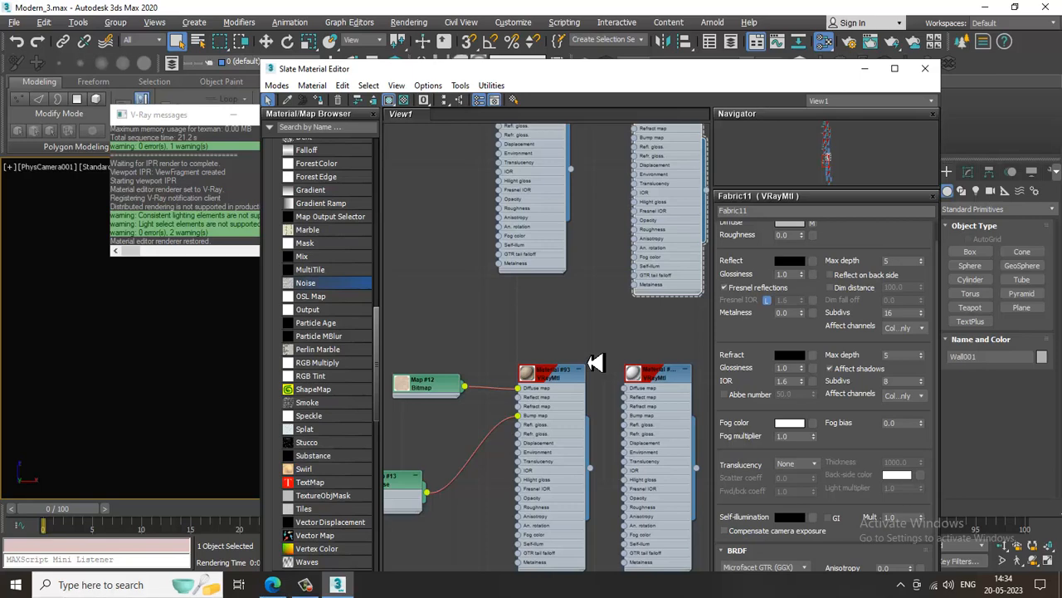
double_click(547, 379)
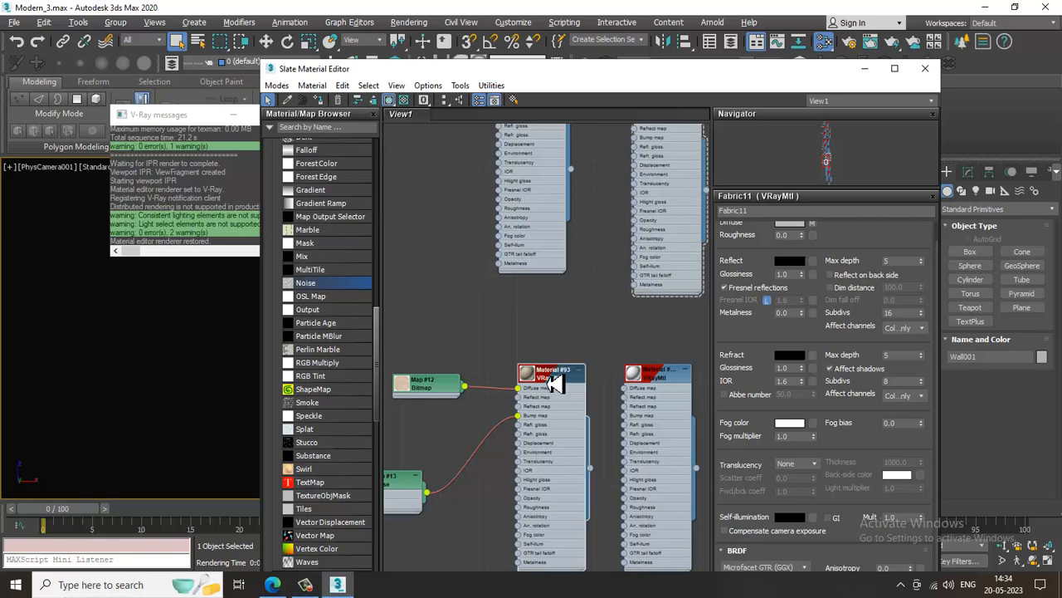
double_click(893, 333)
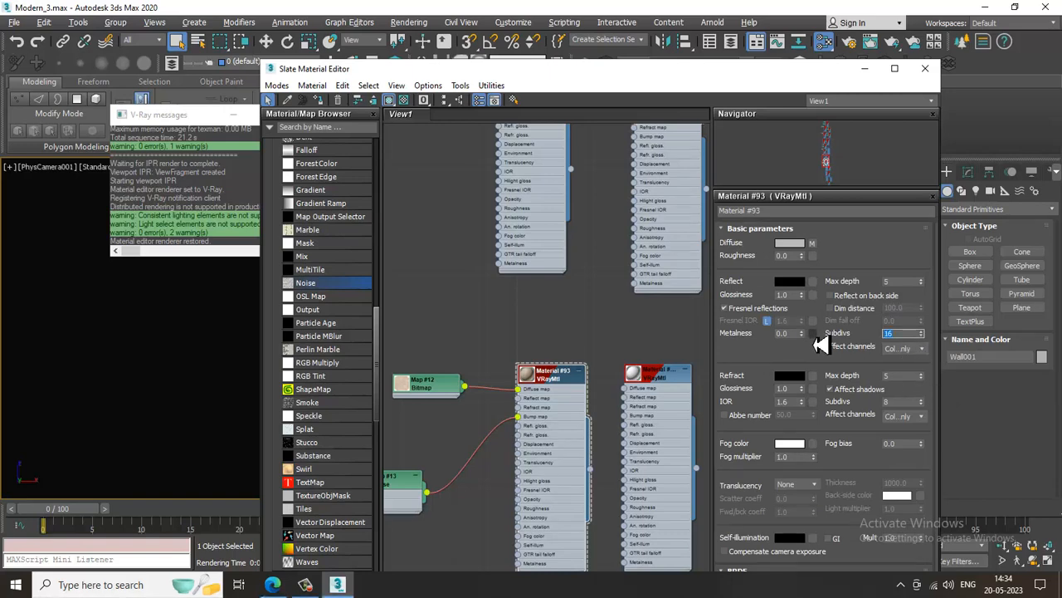
- Check the Gold material's parameters and minimize the Slate Material Editor
middle_click_drag(609, 463, 636, 202)
double_click(621, 385)
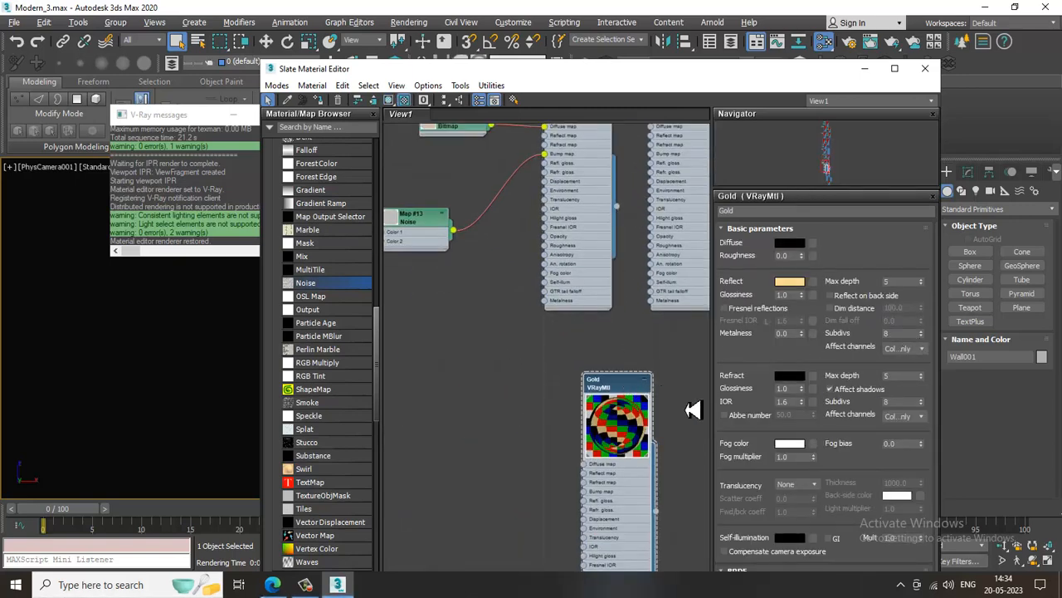
left_click(867, 70)
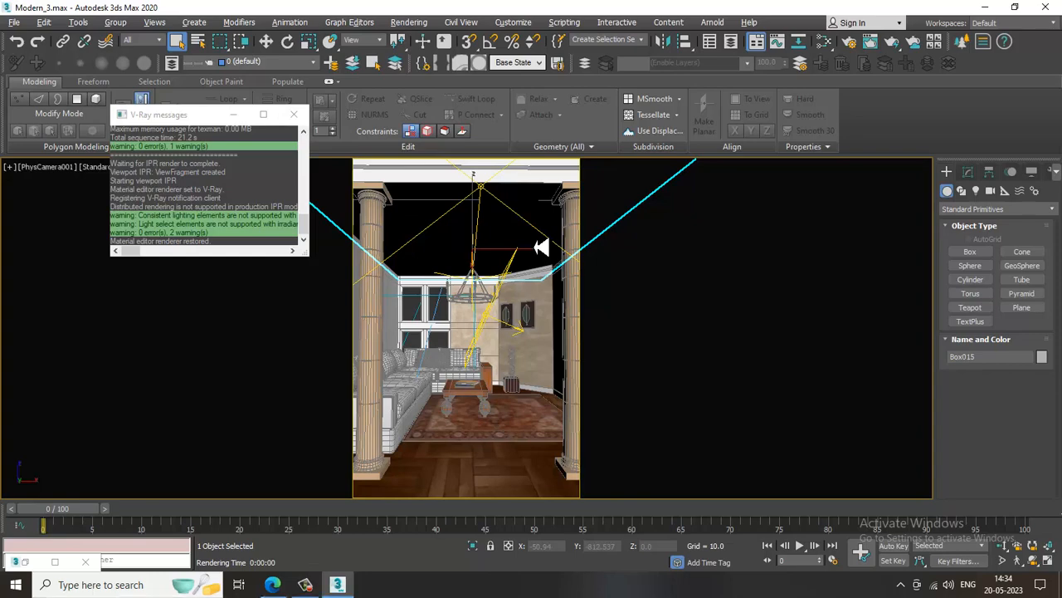
- Open the Render Setup dialog and place it beside the camera view
left_click(423, 23)
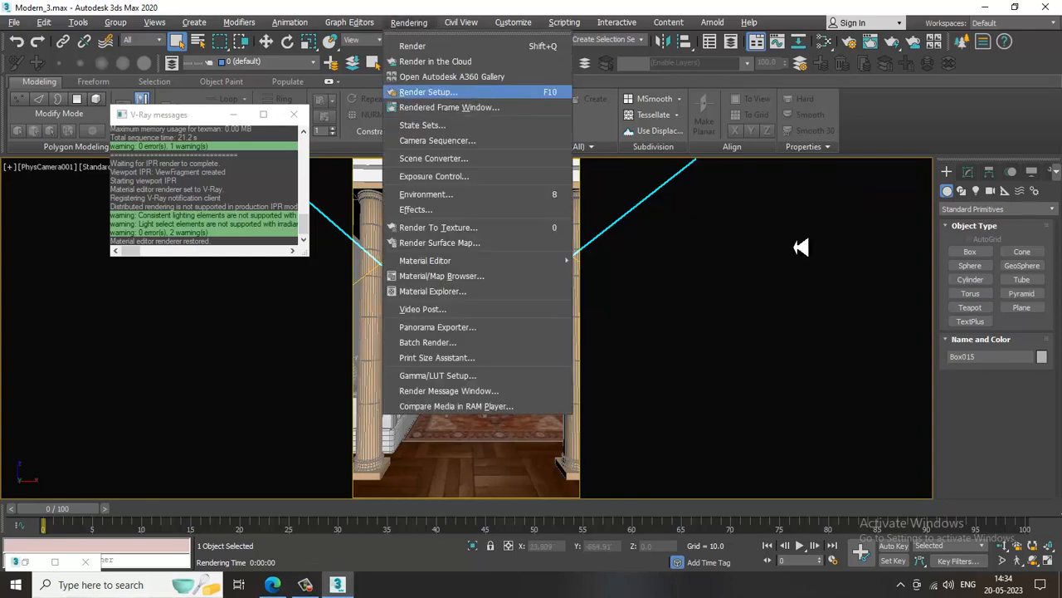
left_click(506, 92)
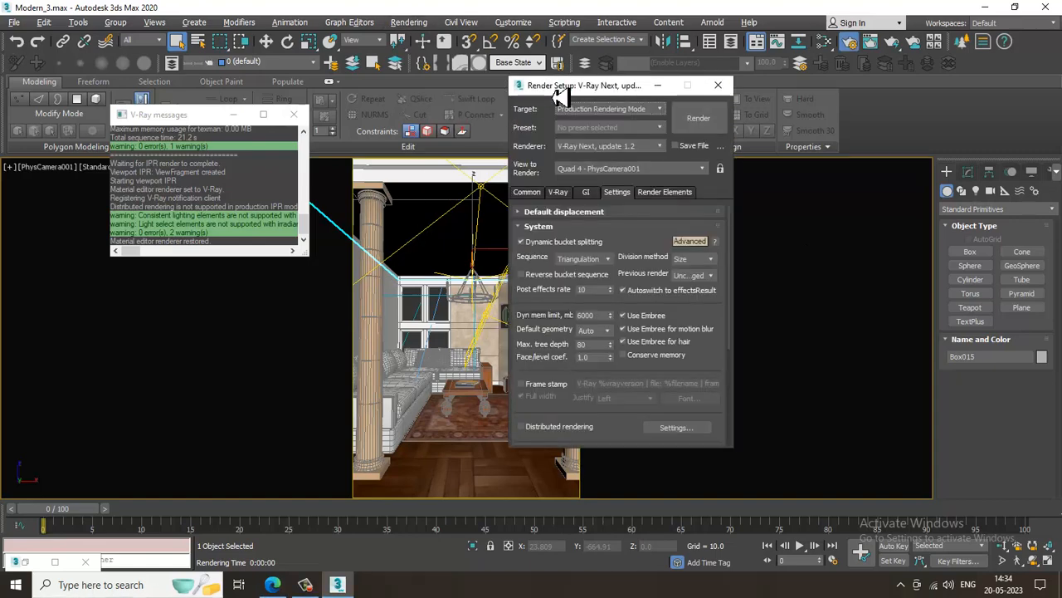
left_click_drag(558, 94, 755, 94)
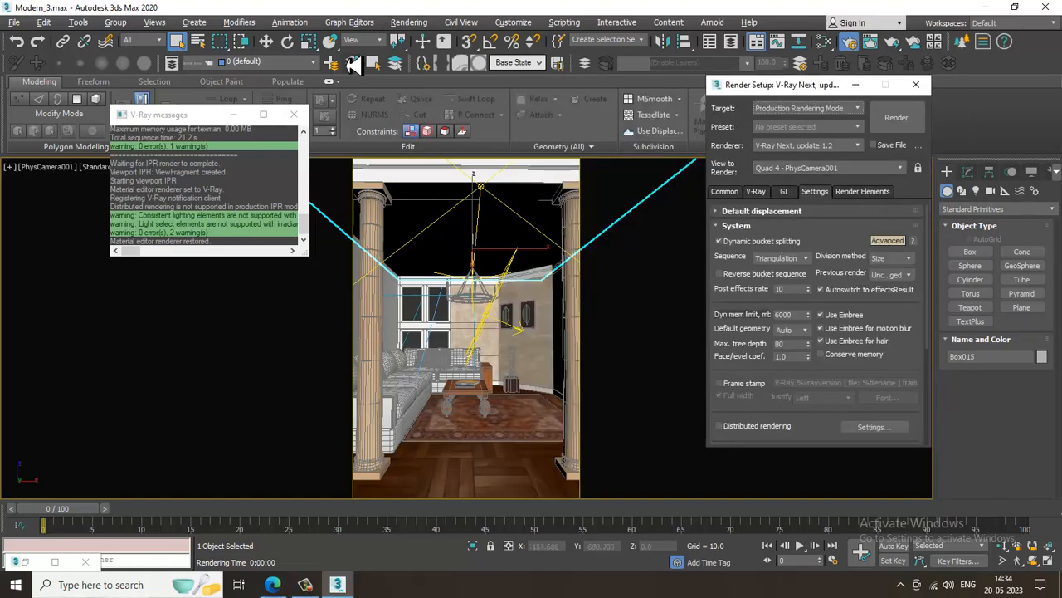
- Open the Environment and Effects dialog, place it beside the camera view and close the V-Ray messages window
left_click(419, 24)
left_click(490, 197)
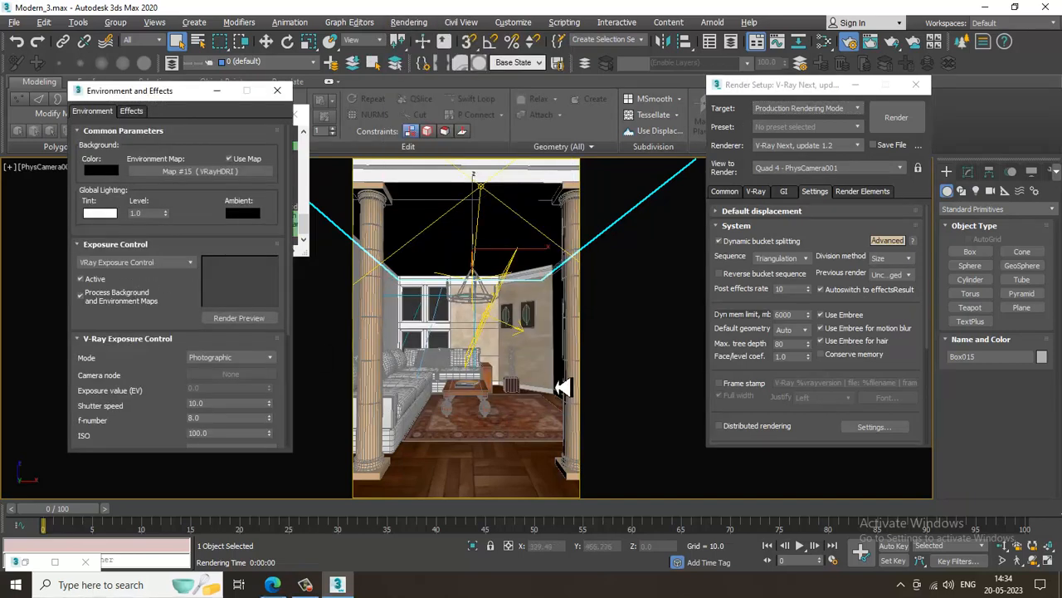
left_click_drag(171, 82, 130, 133)
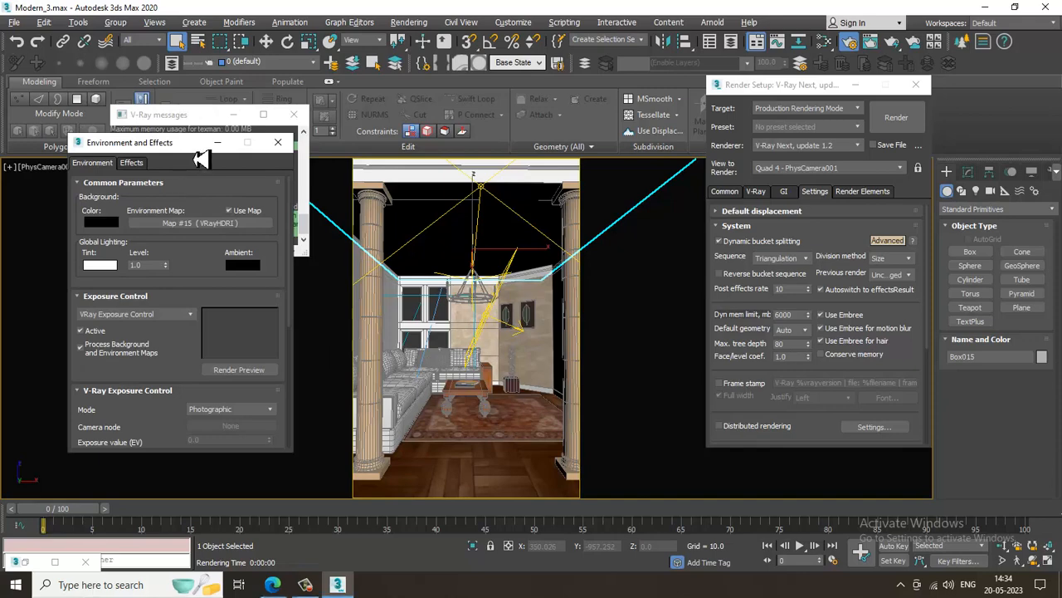
left_click_drag(196, 145, 122, 229)
left_click(296, 115)
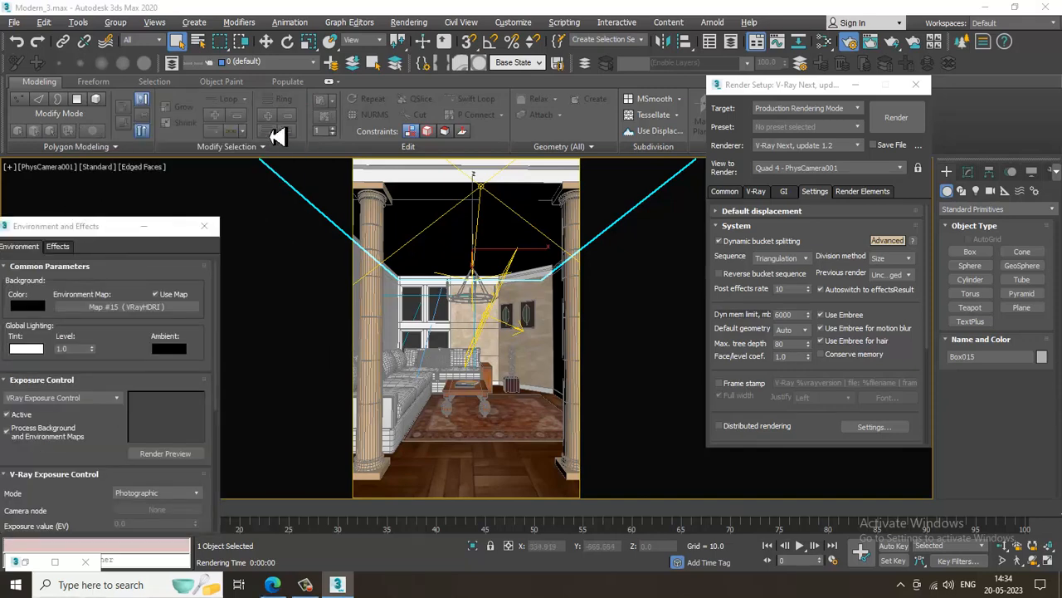
- Start the V-Ray viewport IPR in the PhysCamera001 view and reposition the Environment and Effects dialog
left_click(98, 167)
left_click(151, 202)
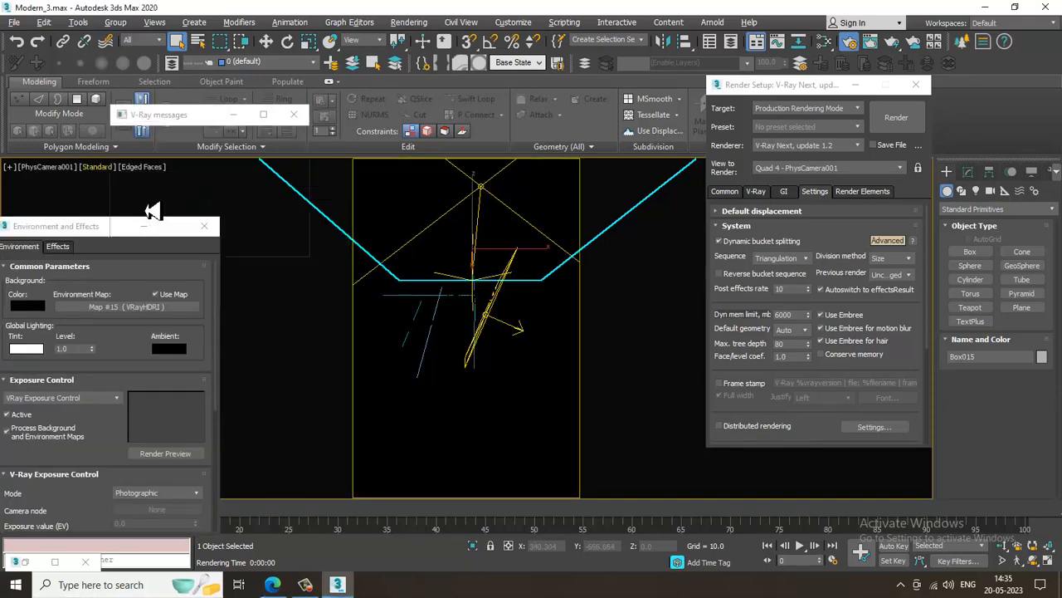
left_click_drag(74, 231, 132, 88)
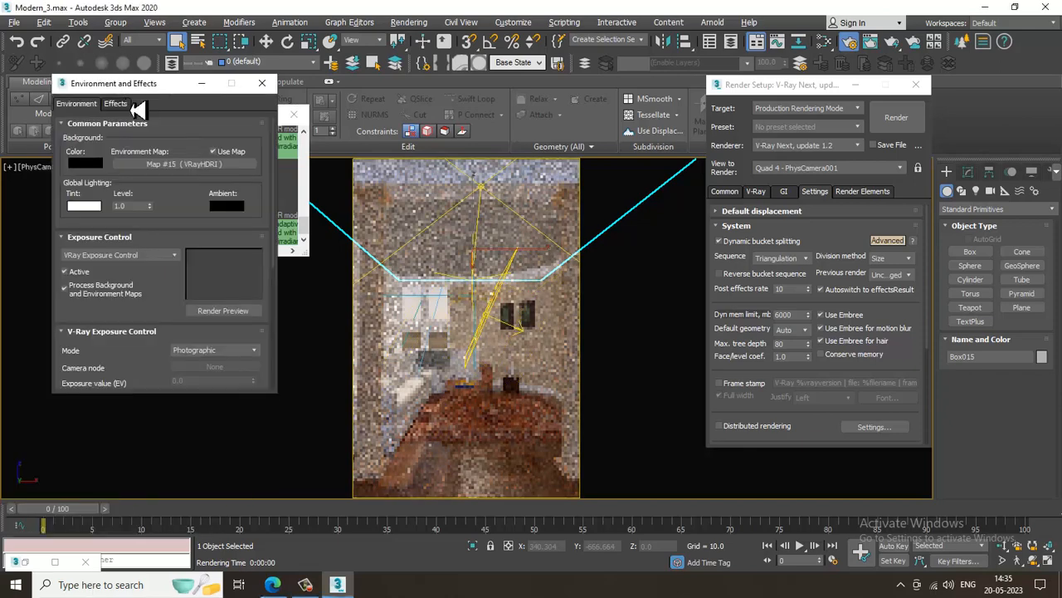
left_click_drag(198, 226, 203, 90)
- Try the Neutral, Daylight and D65 white balance presets in the V-Ray exposure control, ending on D55
left_click(204, 309)
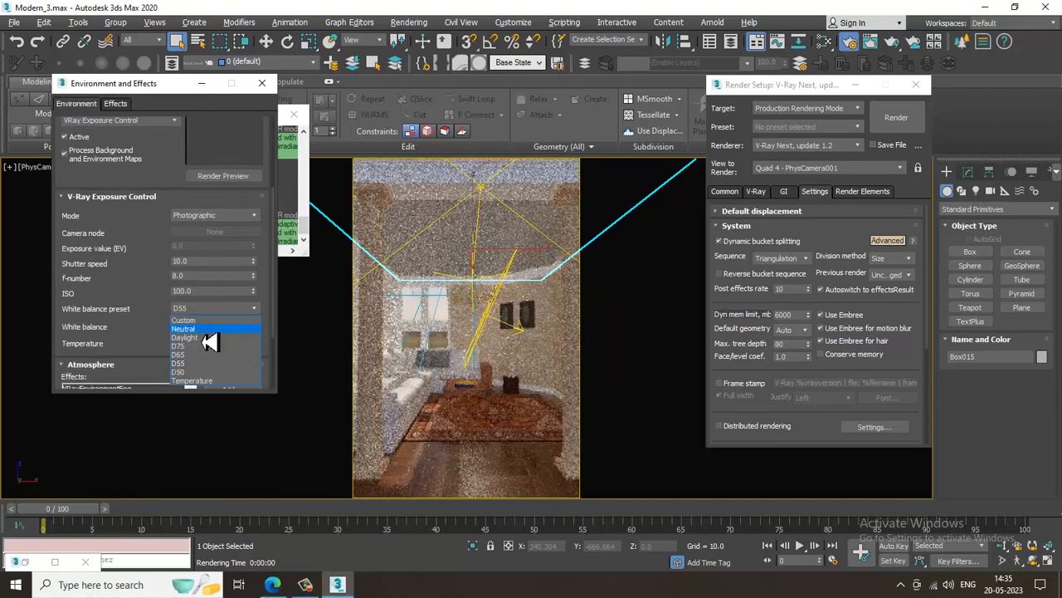
left_click(209, 329)
left_click(213, 309)
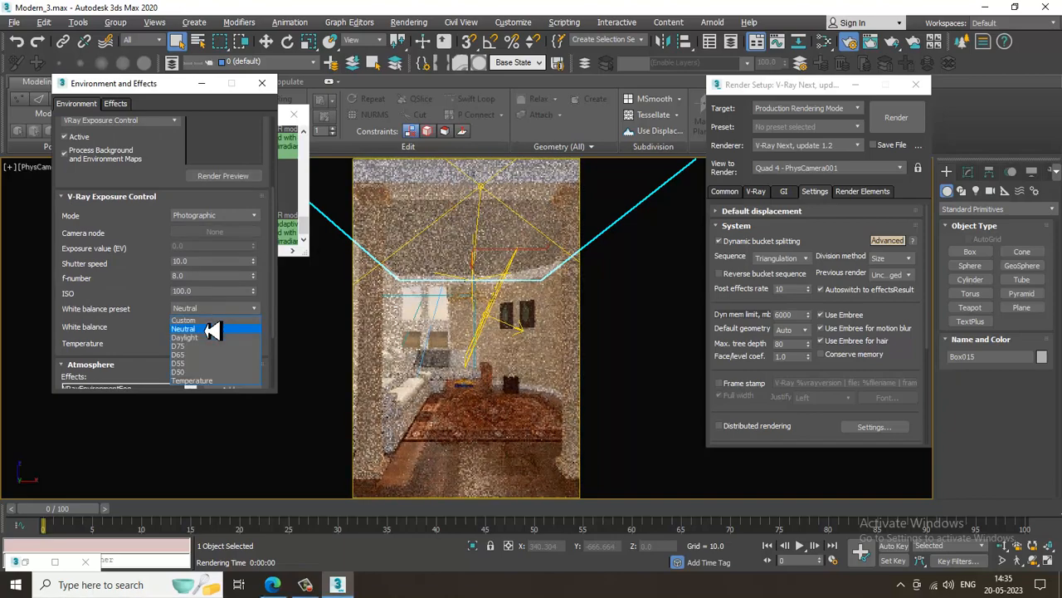
left_click(208, 337)
left_click(235, 309)
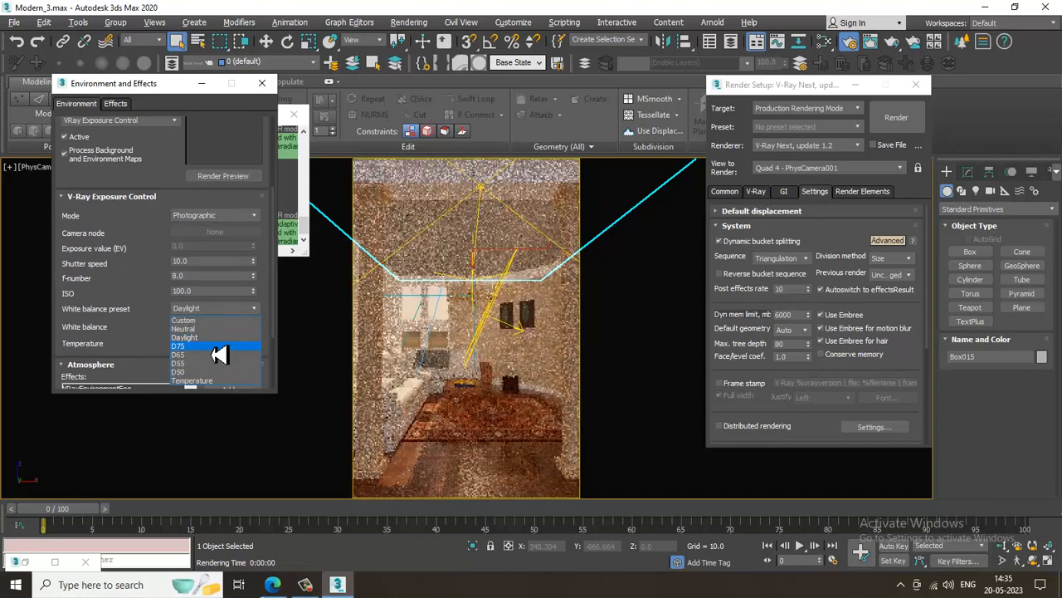
left_click(218, 355)
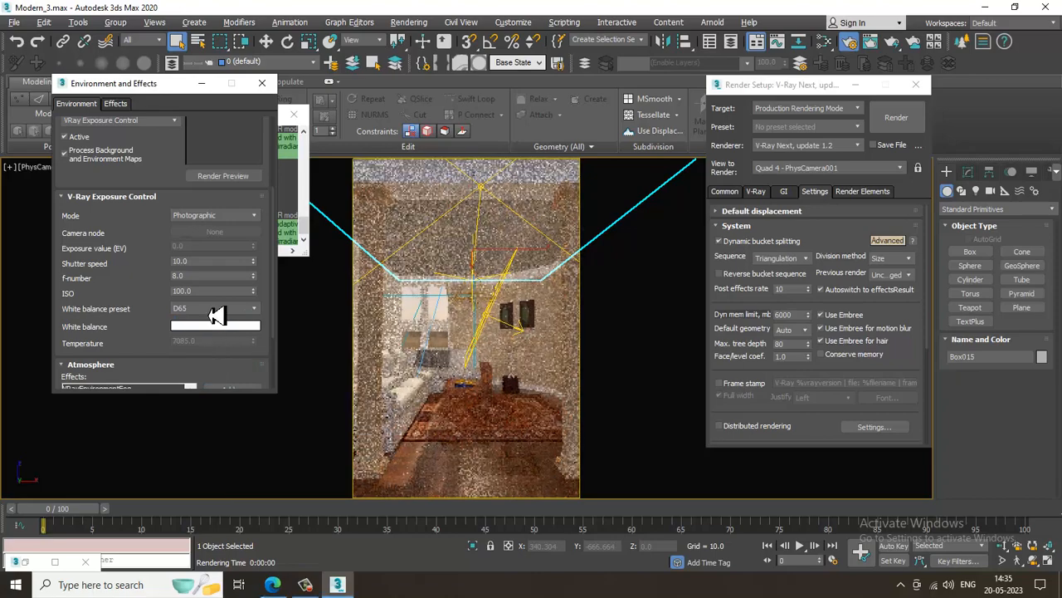
left_click(215, 313)
left_click(206, 369)
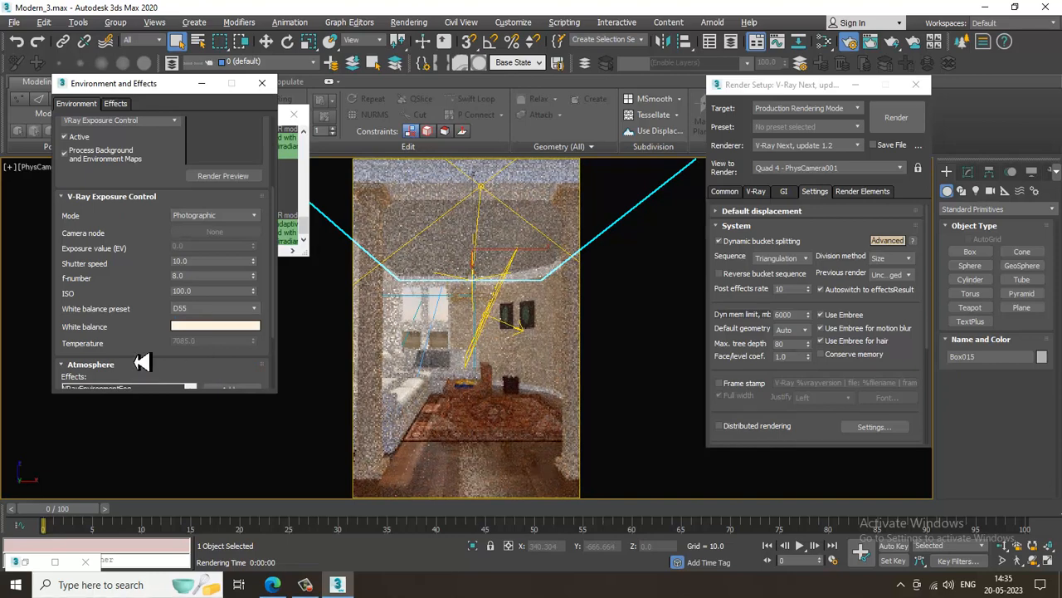
- Select the VRayEnvironmentFog atmosphere effect and raise its fog distance to 1664.732
scroll(142, 363, "down", 3)
left_click(142, 292)
scroll(162, 273, "down", 3)
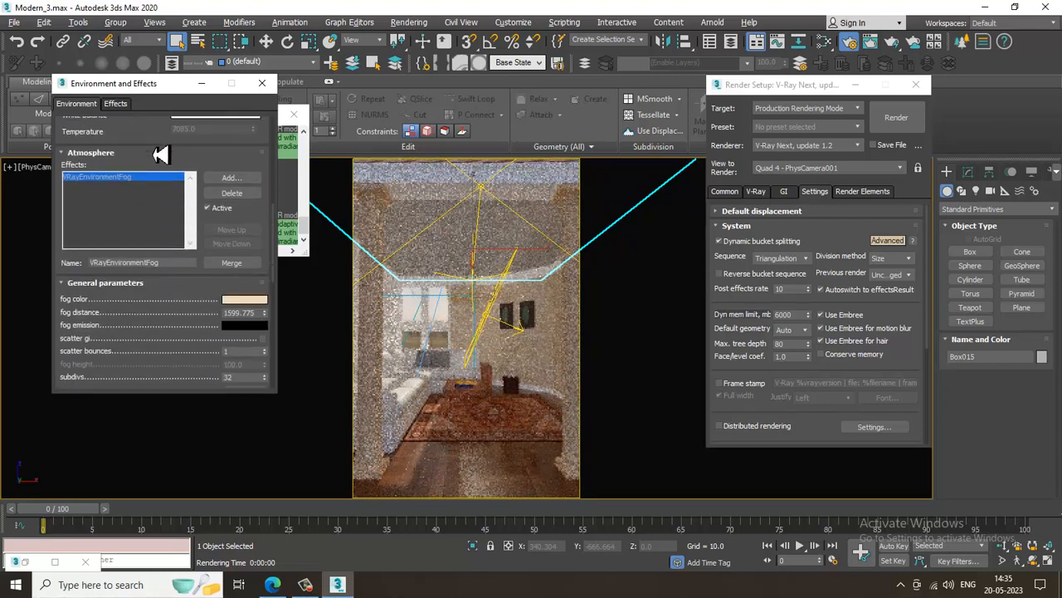
scroll(161, 150, "down", 2)
scroll(189, 158, "down", 1)
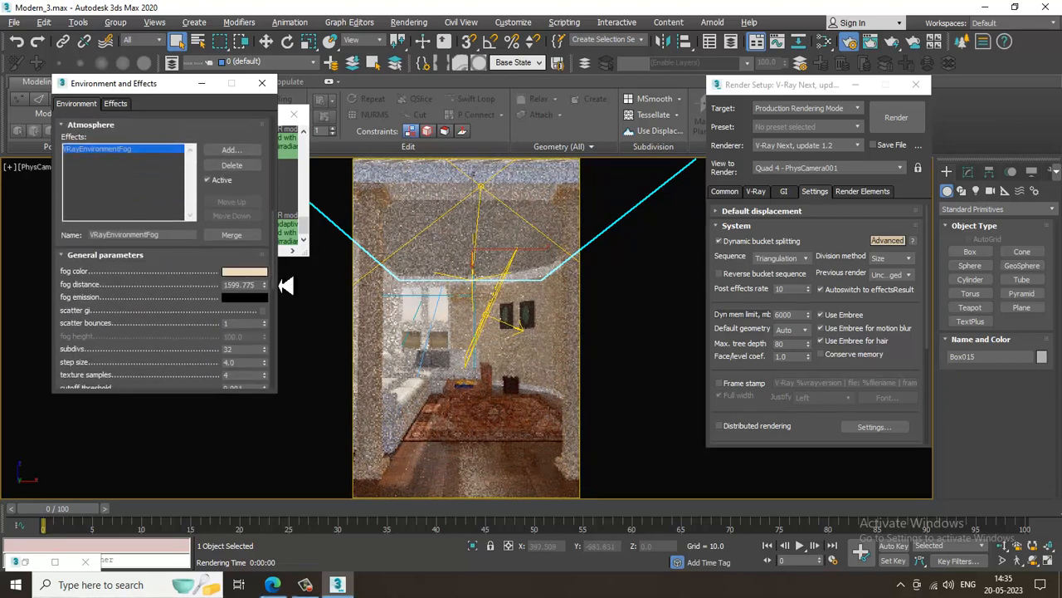
left_click(265, 283)
left_click(264, 283)
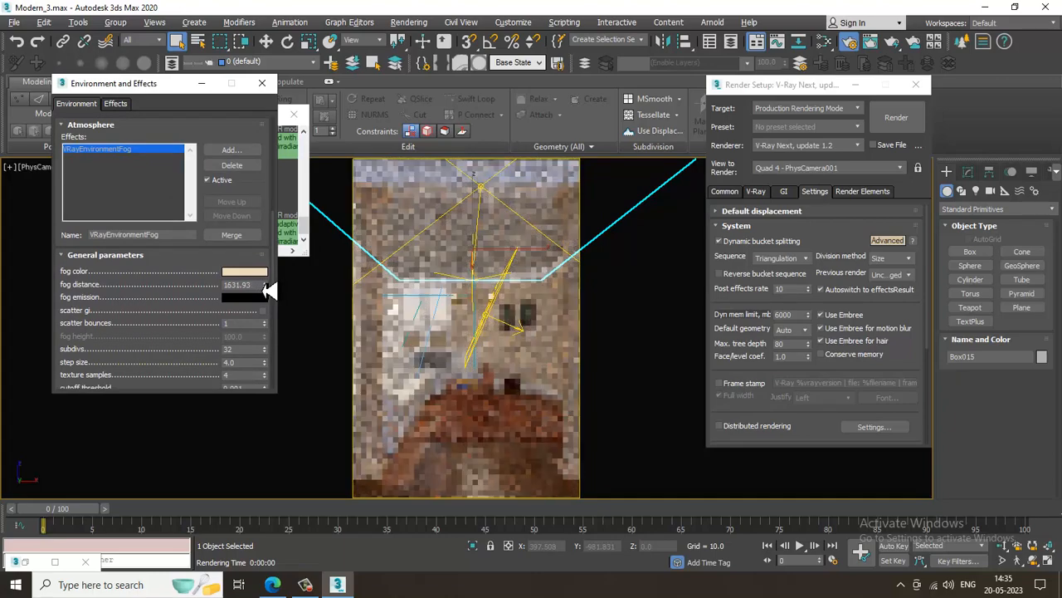
left_click(264, 284)
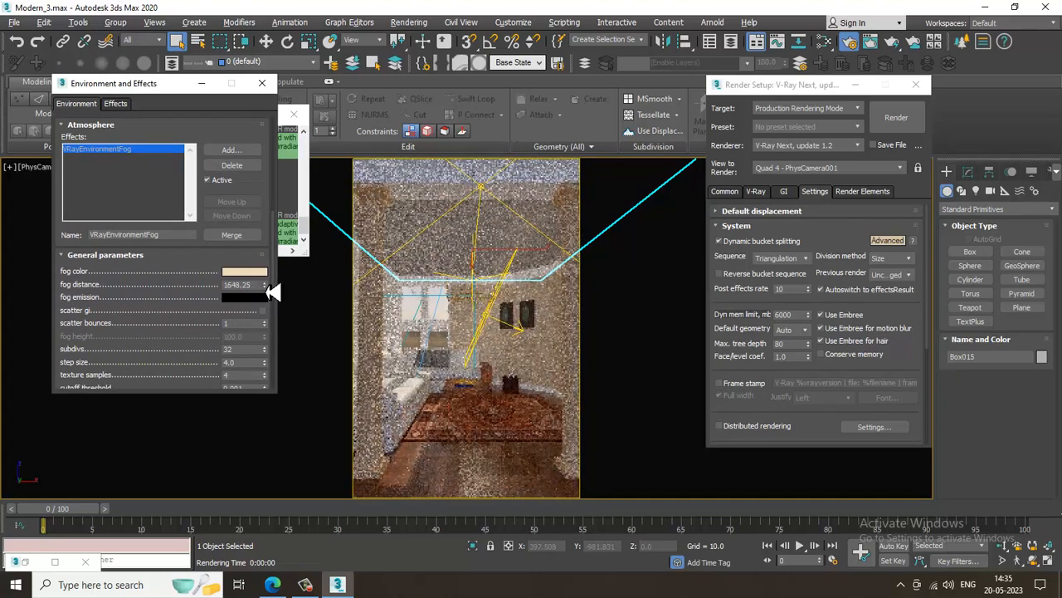
left_click(265, 283)
scroll(161, 304, "down", 5)
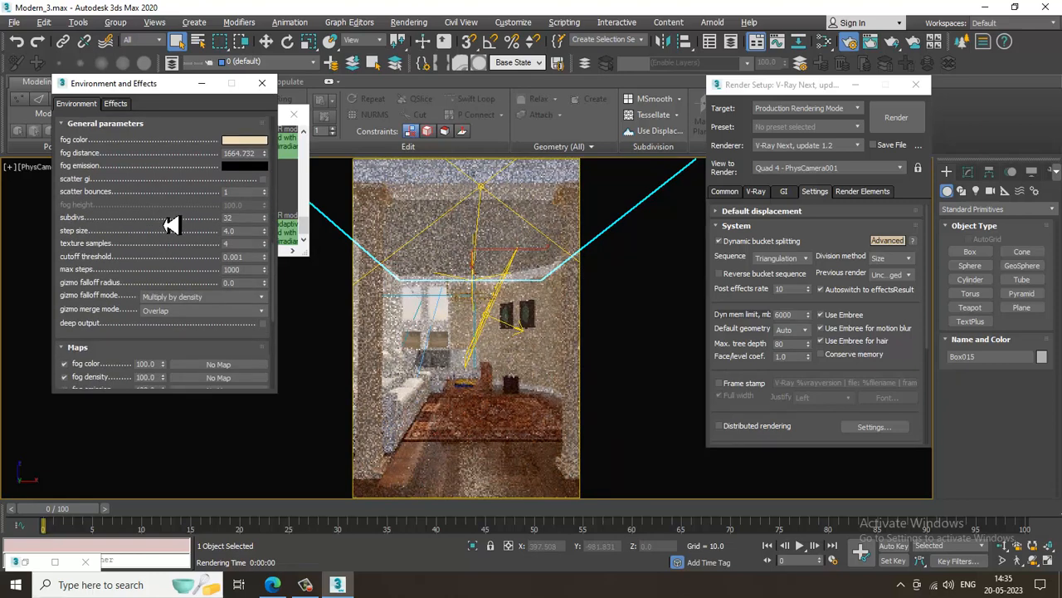
- Look through the remaining environment fog parameters and close the Environment and Effects dialog along with the V-Ray messages window
scroll(171, 224, "down", 8)
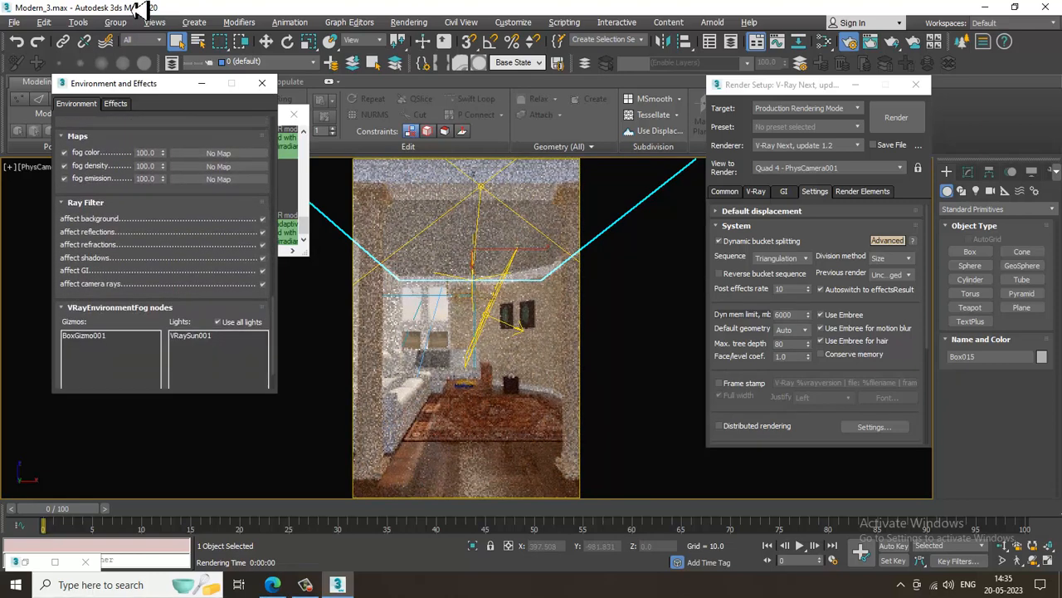
left_click_drag(186, 284, 218, 581)
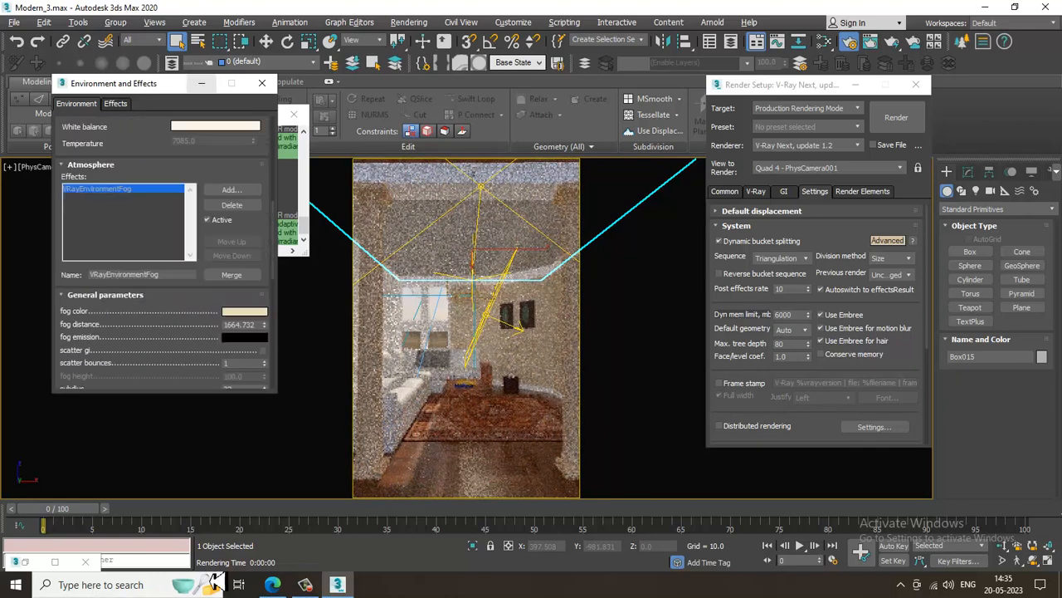
left_click(263, 83)
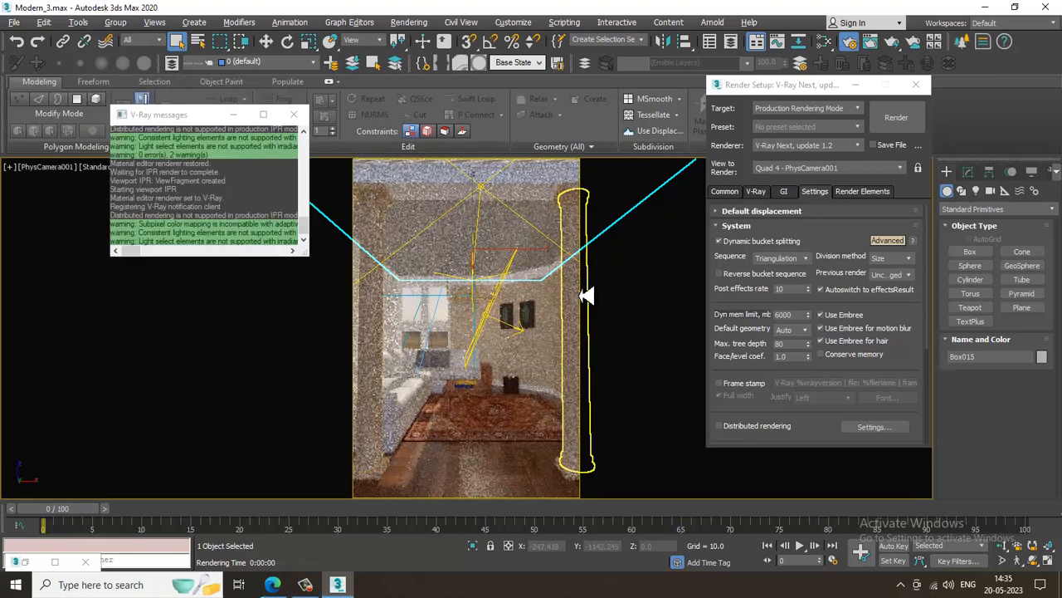
left_click(294, 113)
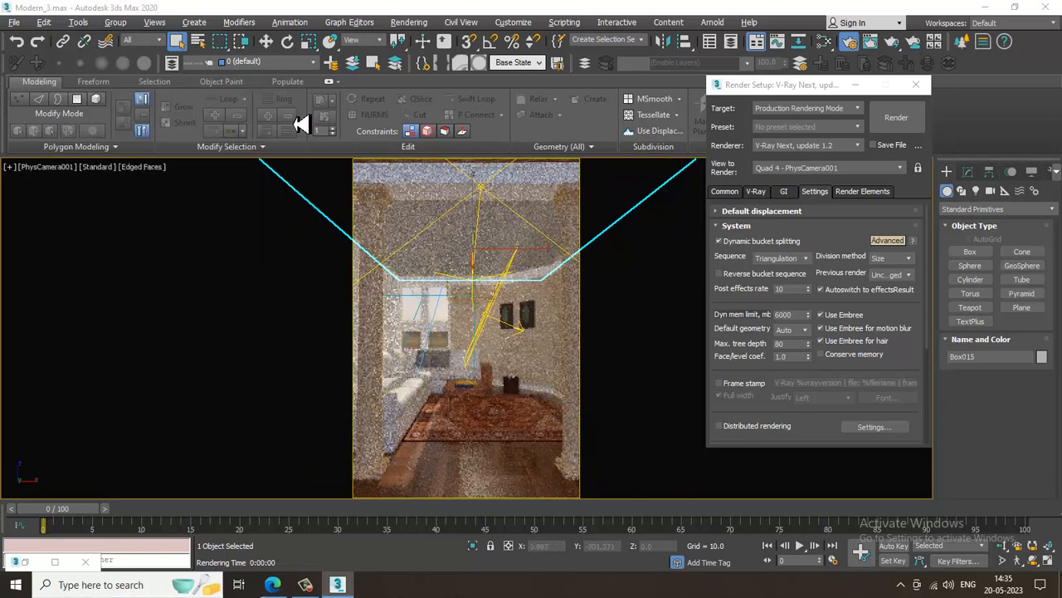
left_click(305, 585)
left_click(305, 586)
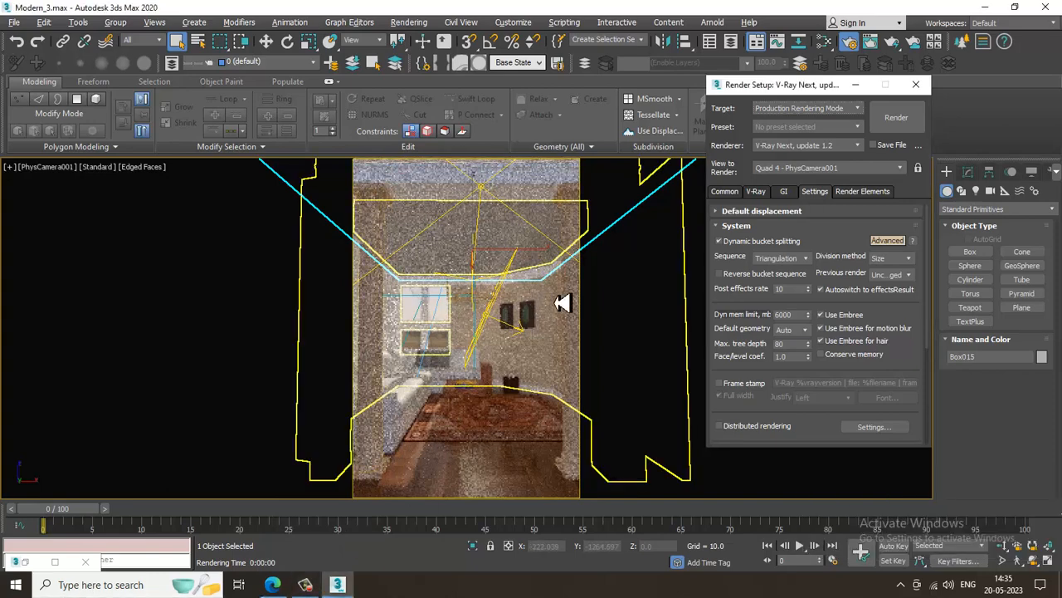
- Stop the V-Ray IPR in the PhysCamera001 view and show the render elements settings
left_click(107, 169)
left_click(141, 200)
left_click(863, 191)
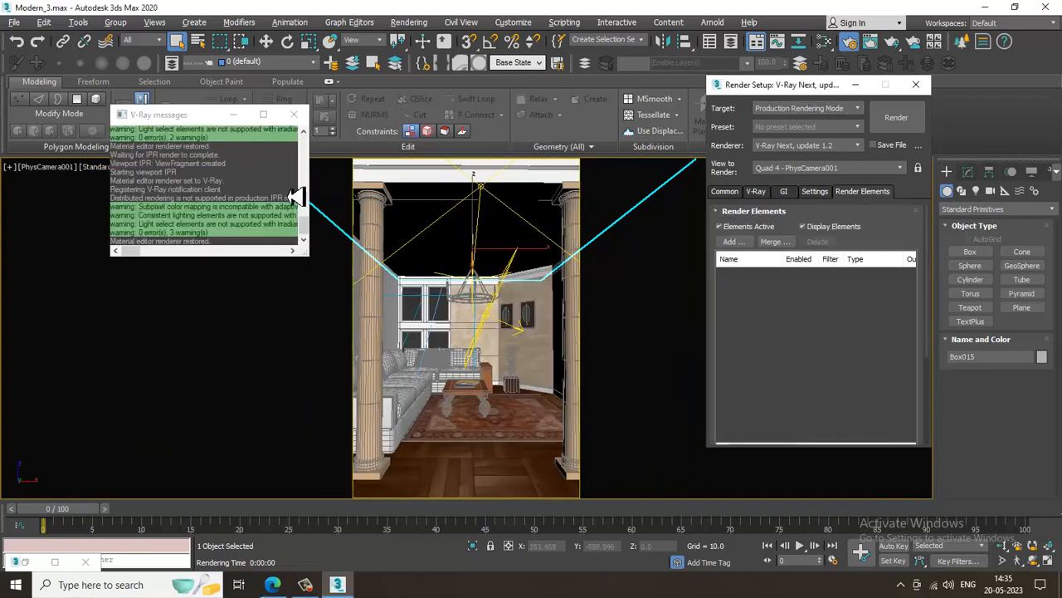
left_click(293, 114)
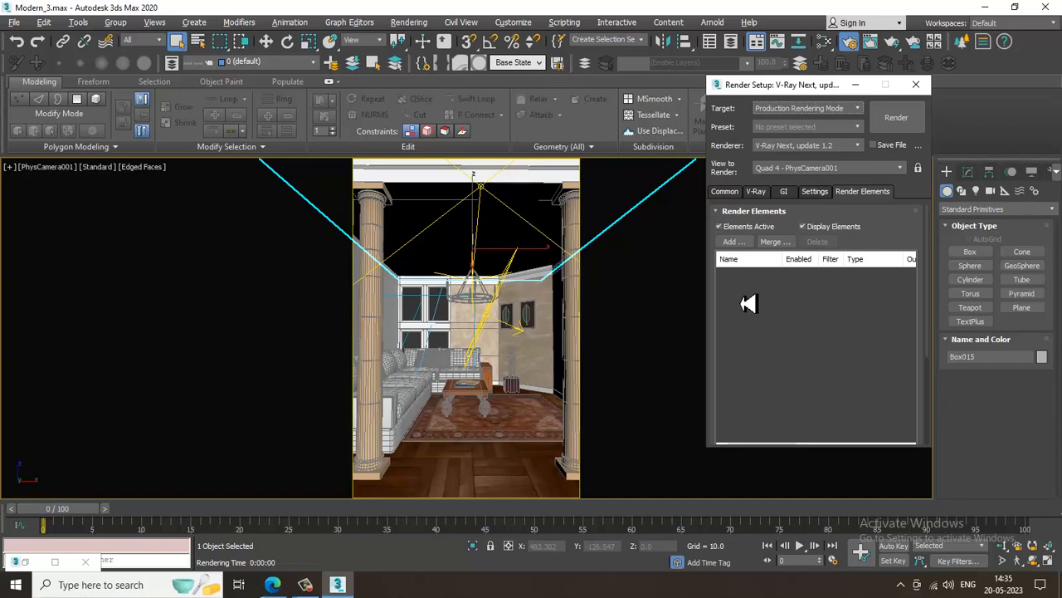
- Start adding render elements and select VRayDiffuseFilter, VRayGlobalIllumination, VRayLighting, VRayReflection and VRayRefraction
left_click(745, 246)
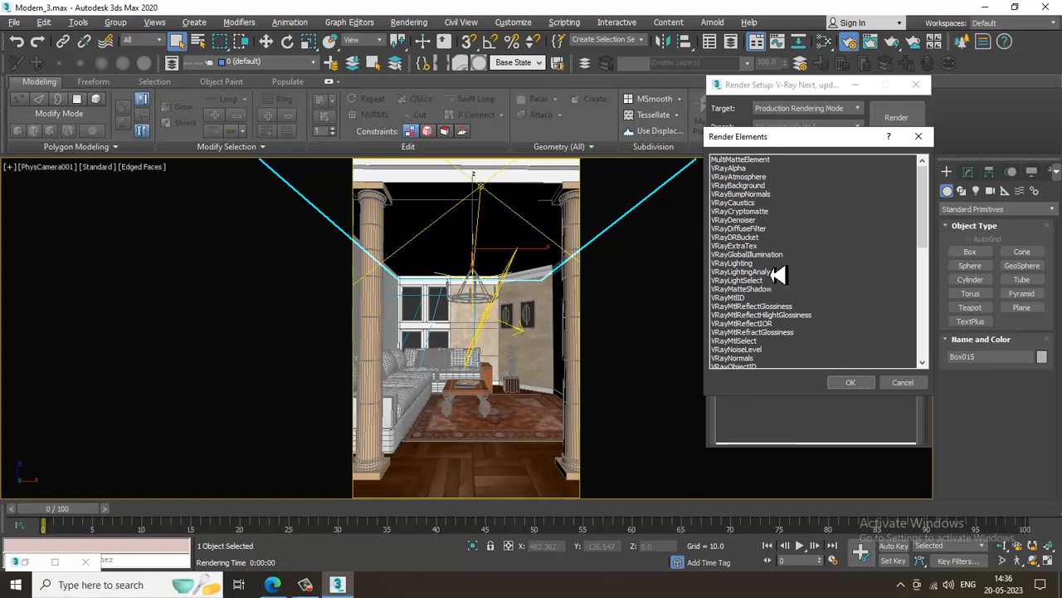
left_click(770, 229)
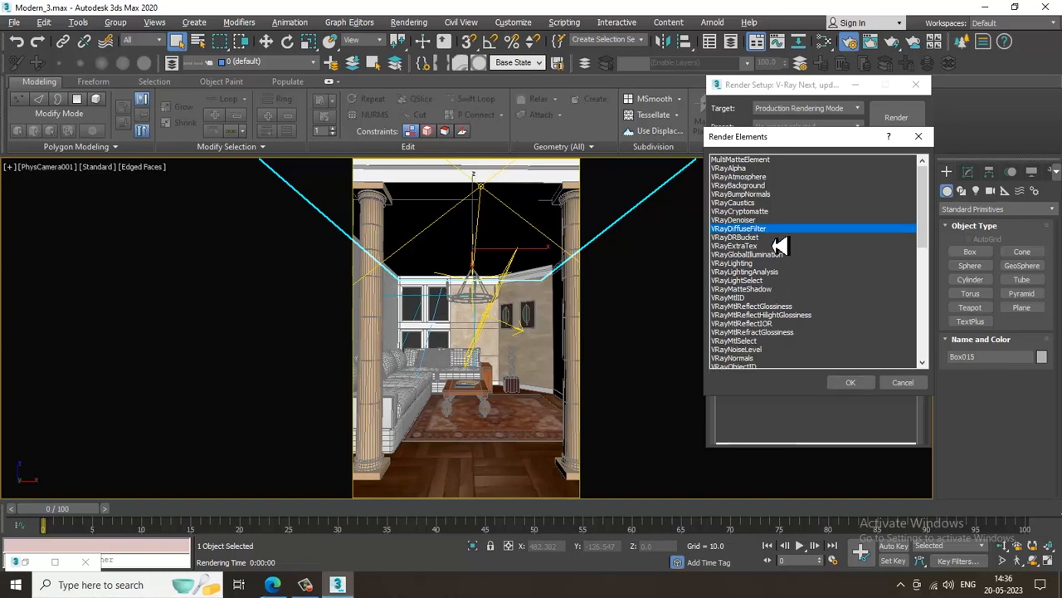
left_click(786, 254, "ctrl")
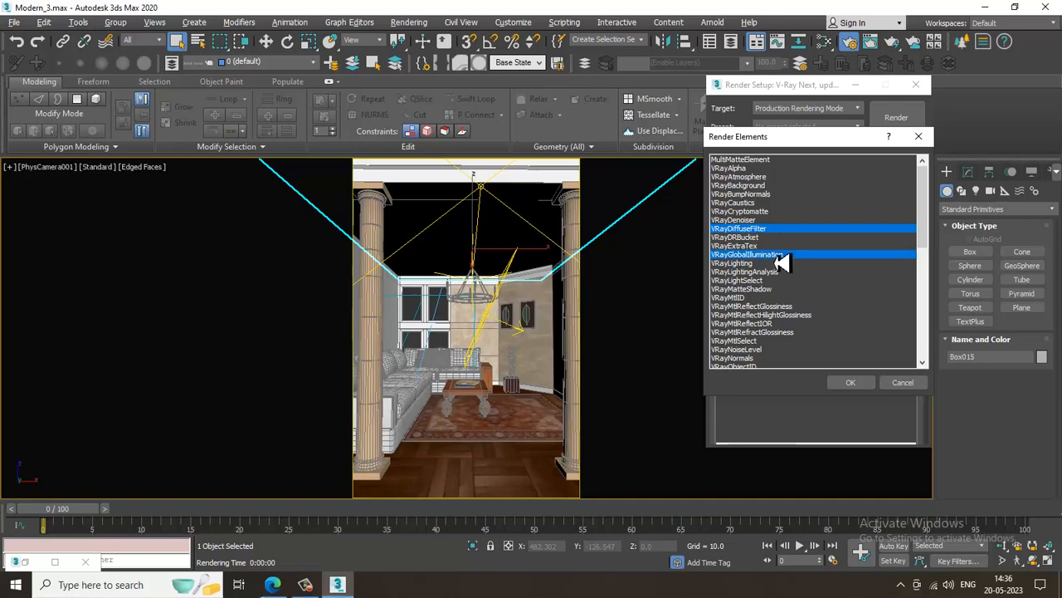
left_click(764, 263, "ctrl")
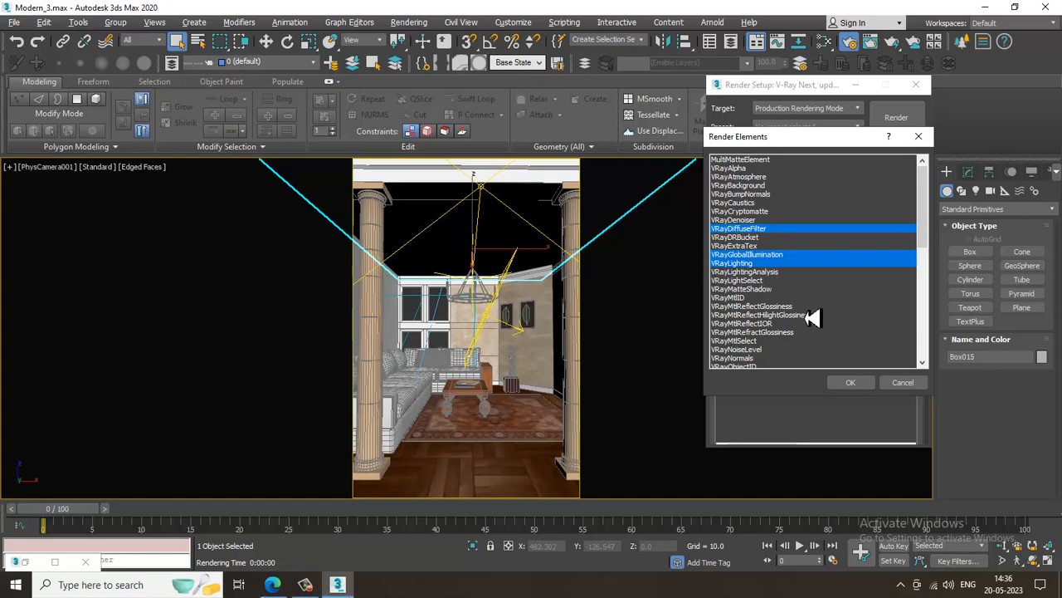
scroll(812, 317, "down", 2)
scroll(811, 317, "down", 4)
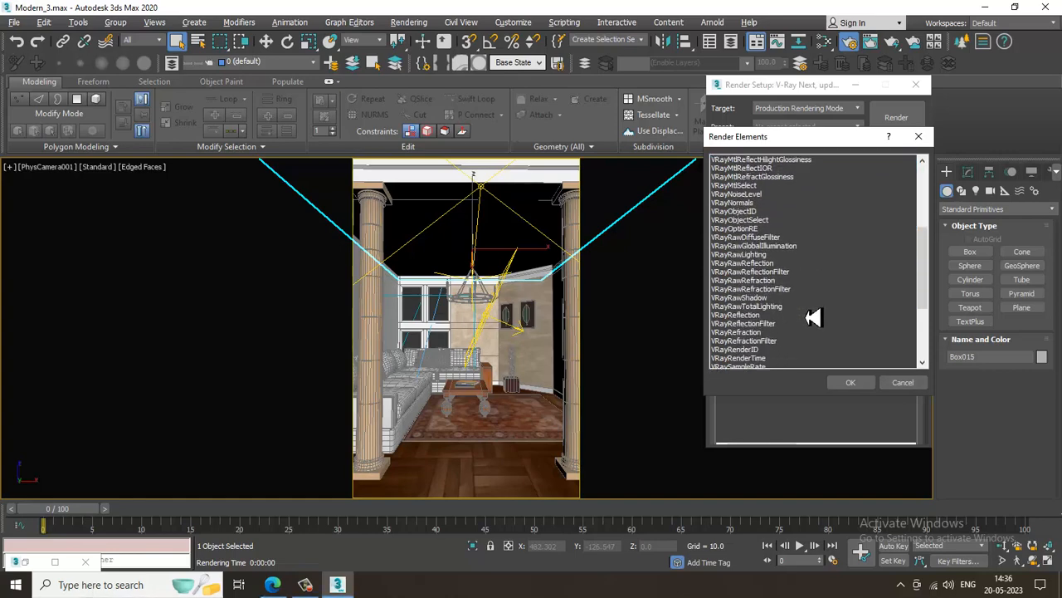
left_click(751, 315, "ctrl")
left_click(751, 332, "ctrl")
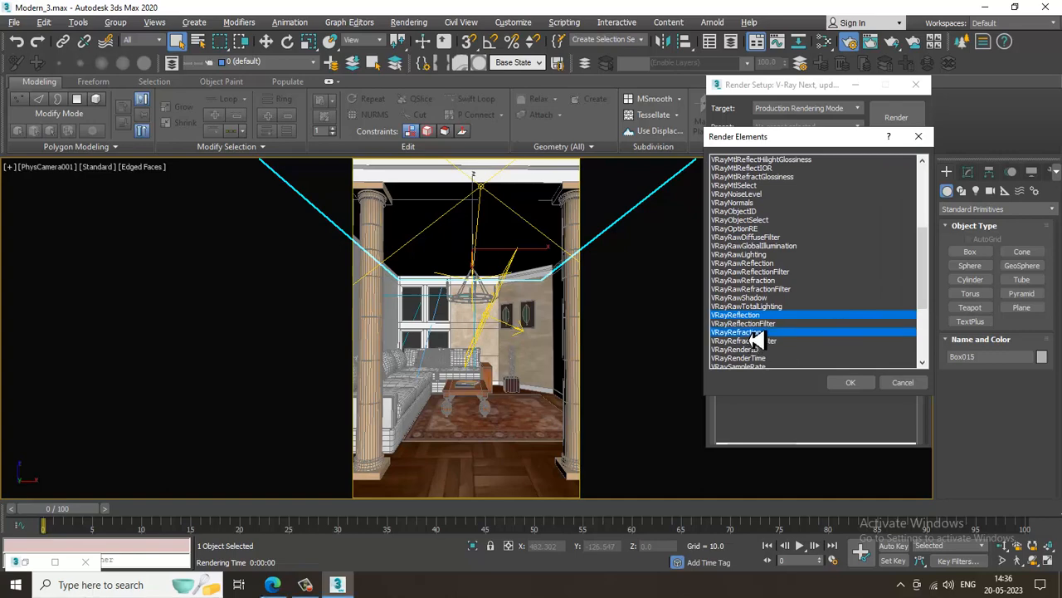
- Extend the render element selection with VRaySelfIllumination, VRayShadows, VRaySpecular and VRayZDepth
scroll(857, 345, "down", 2)
scroll(858, 344, "down", 1)
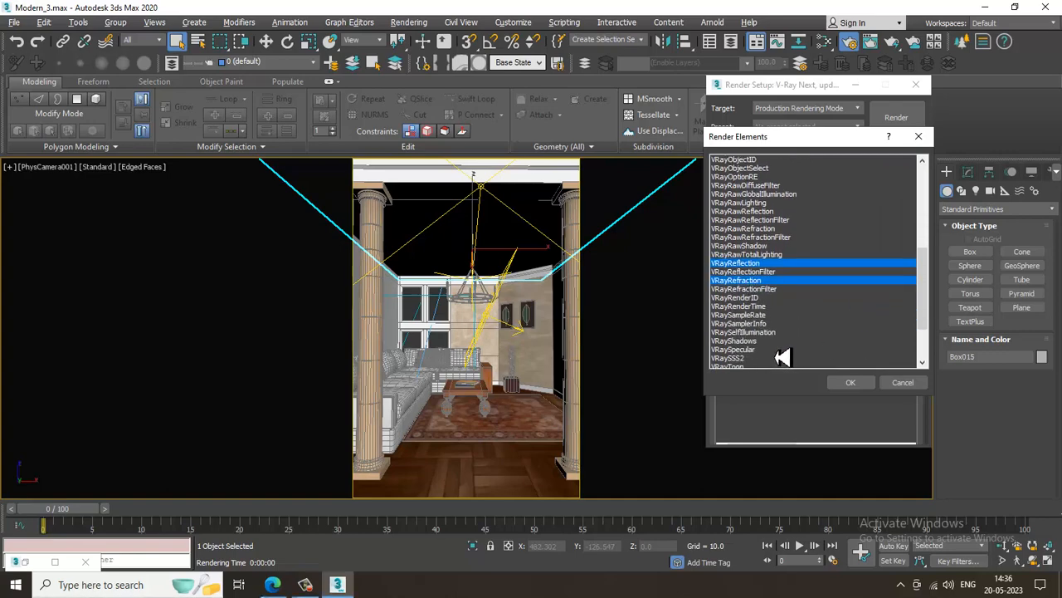
left_click(752, 333, "ctrl")
left_click(752, 341, "ctrl")
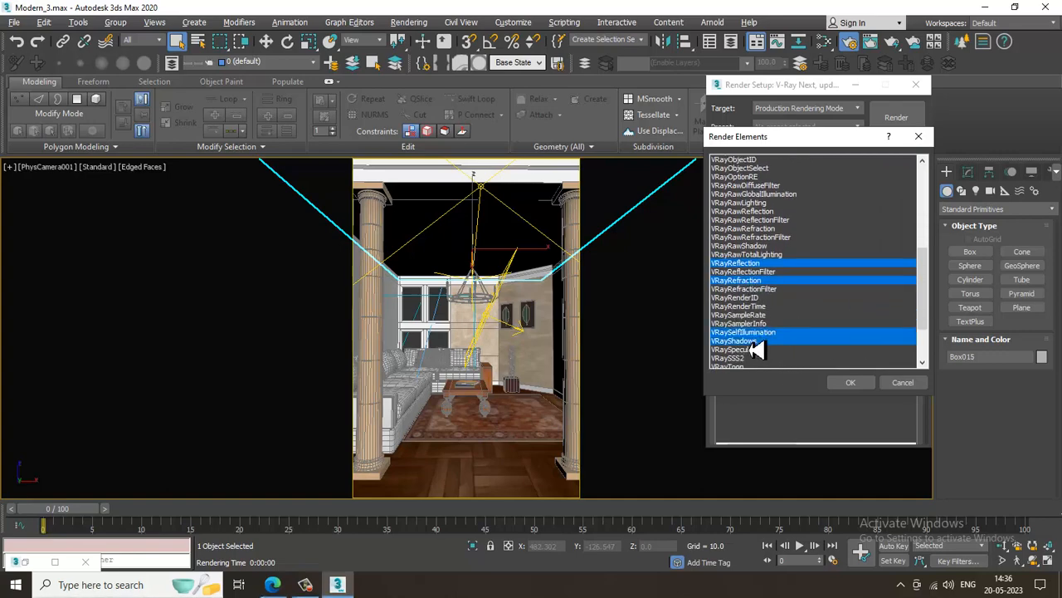
left_click(754, 352, "ctrl")
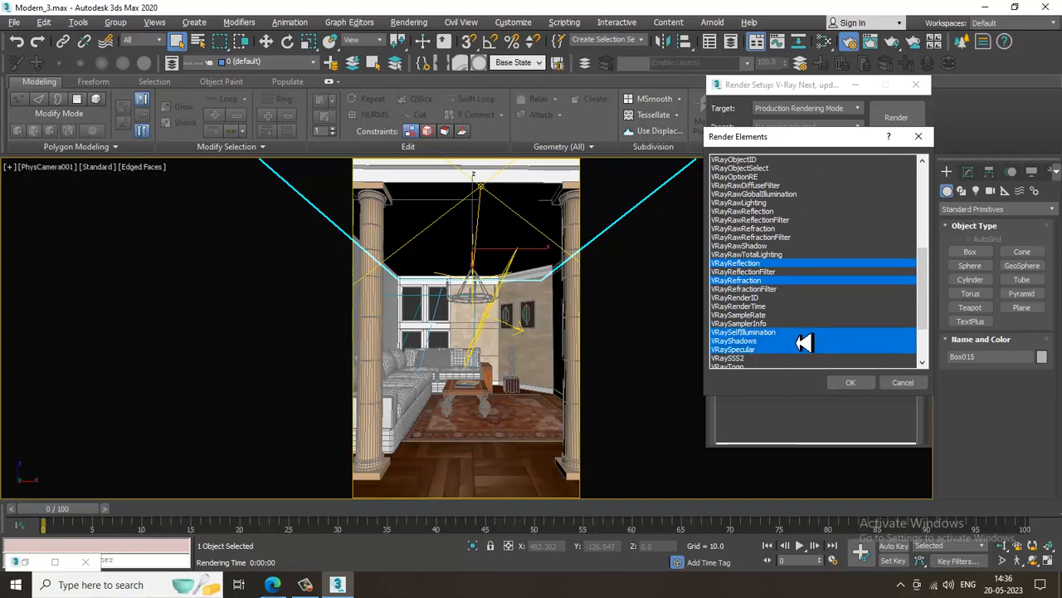
scroll(805, 345, "down", 1)
scroll(805, 344, "down", 7)
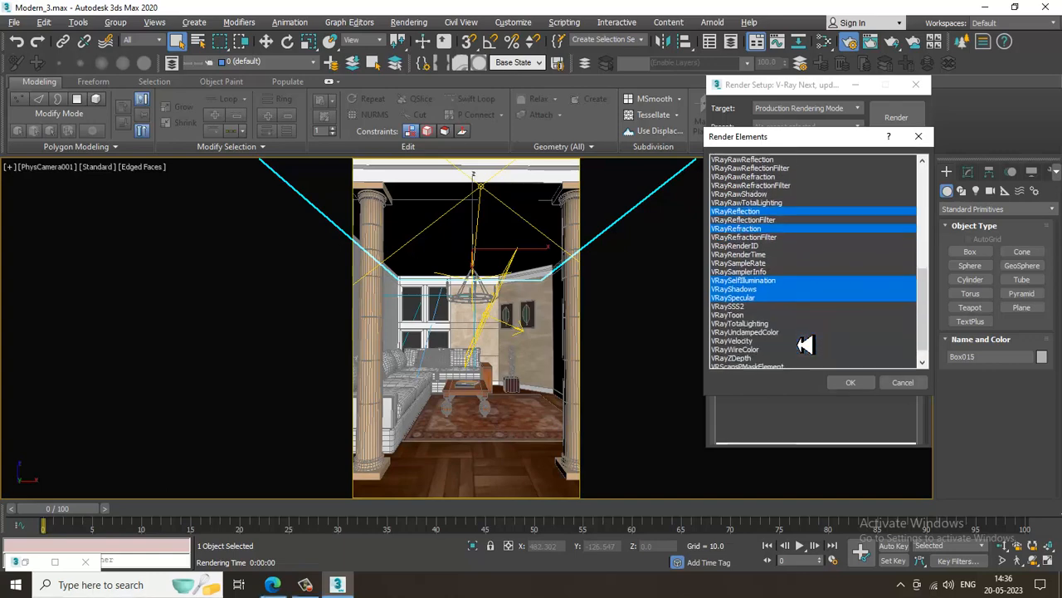
left_click(747, 341, "ctrl")
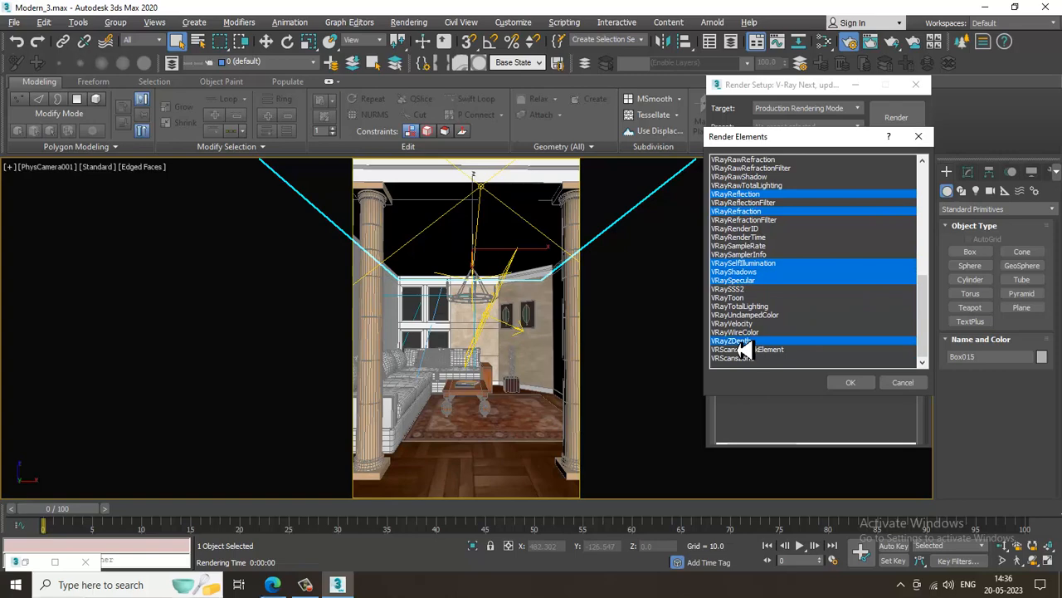
- Check the whole selection of render elements and add the selected ones to the render setup
scroll(822, 292, "up", 2)
scroll(822, 292, "up", 7)
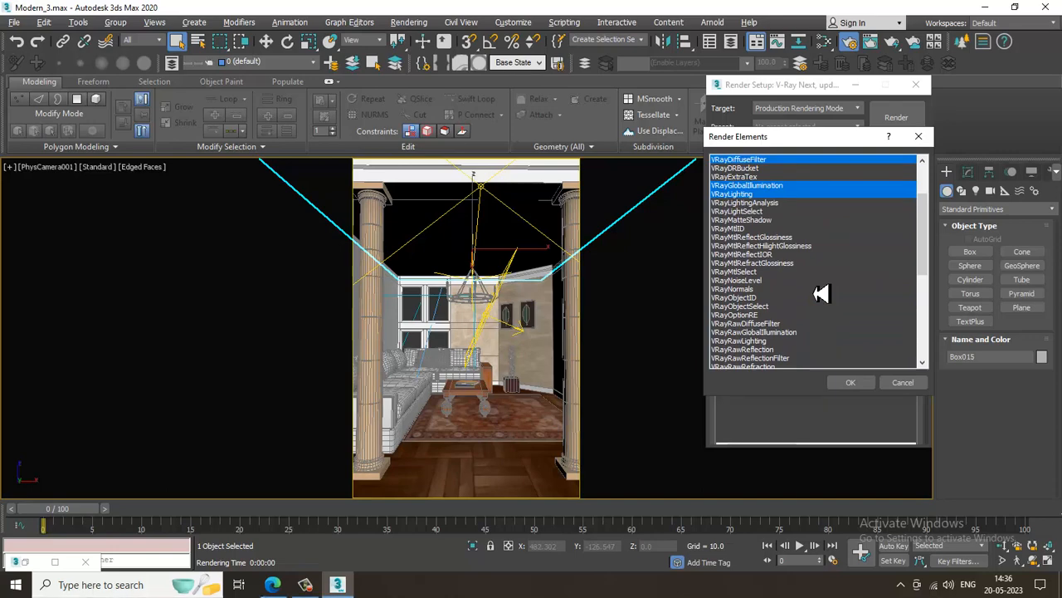
scroll(834, 297, "down", 3)
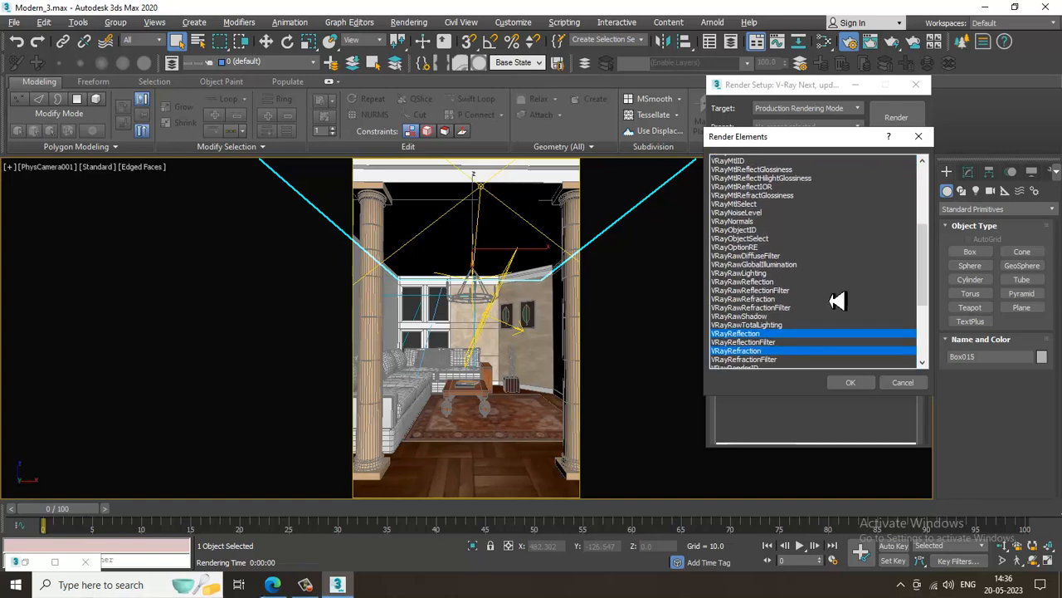
scroll(831, 300, "down", 4)
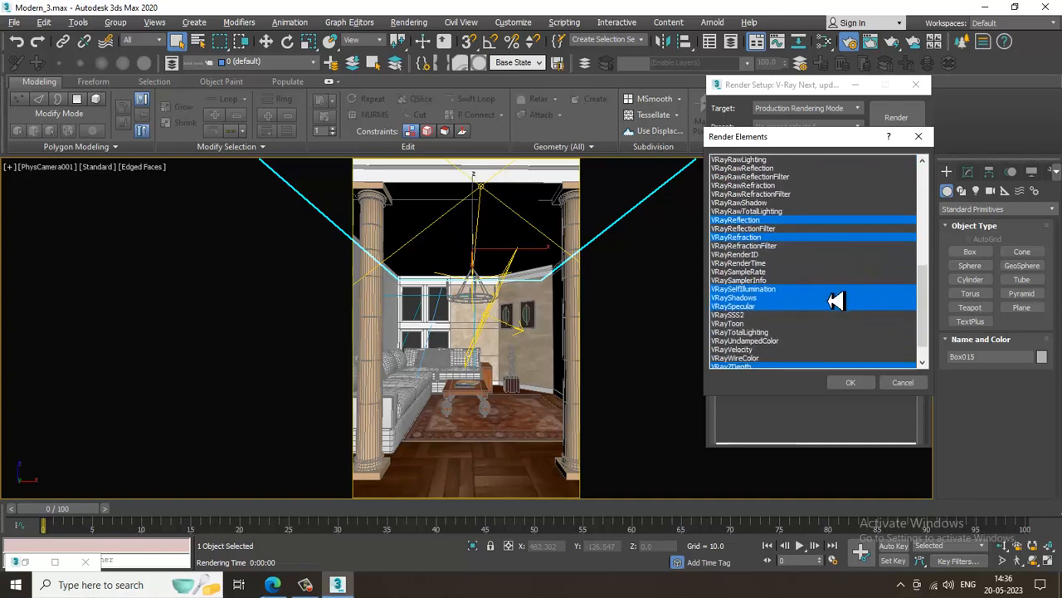
scroll(836, 300, "down", 2)
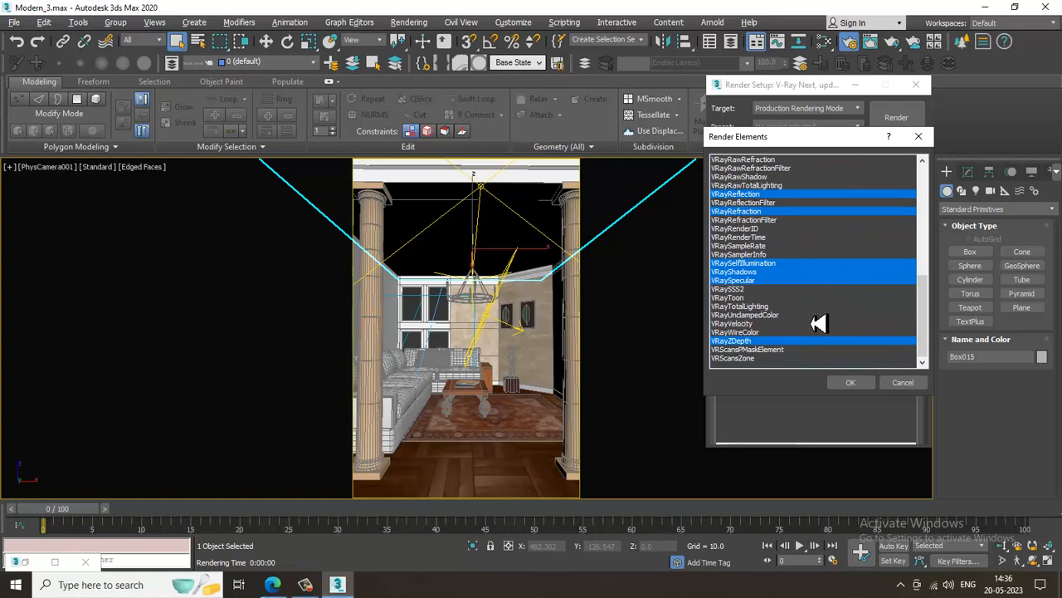
scroll(818, 324, "up", 6)
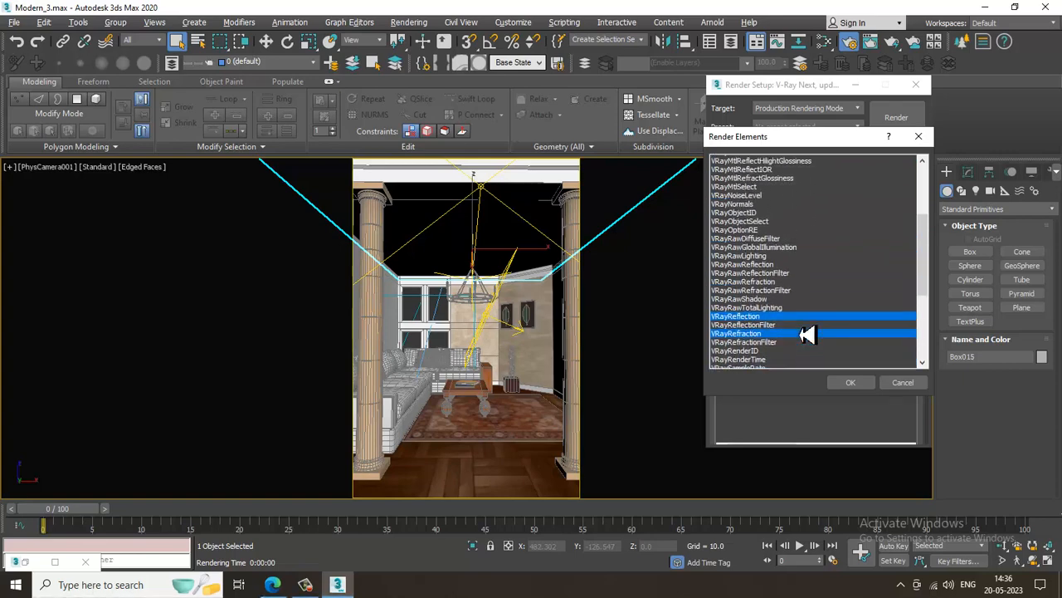
scroll(809, 332, "up", 5)
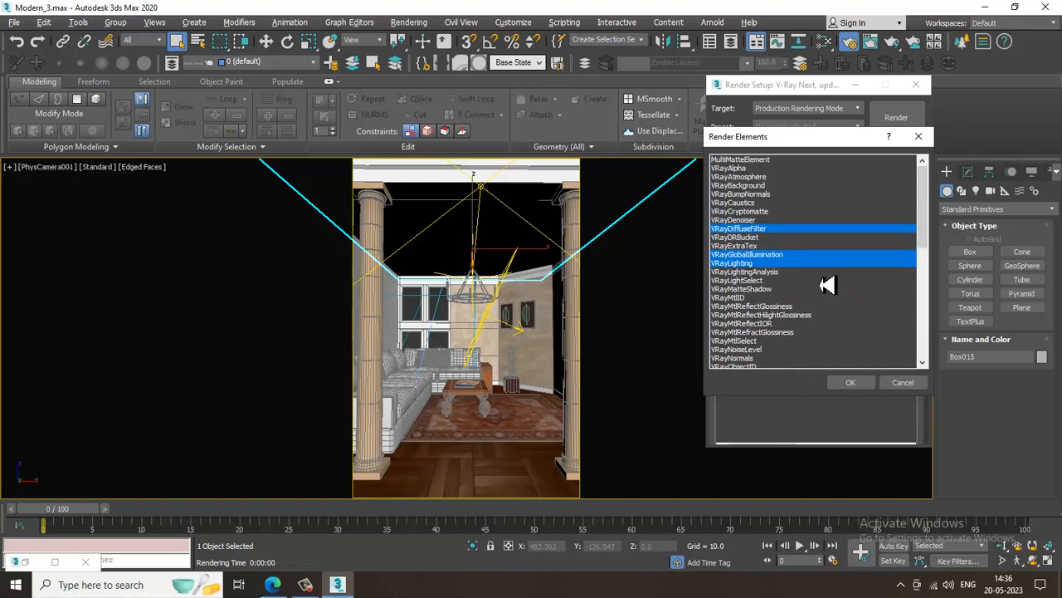
left_click(872, 386)
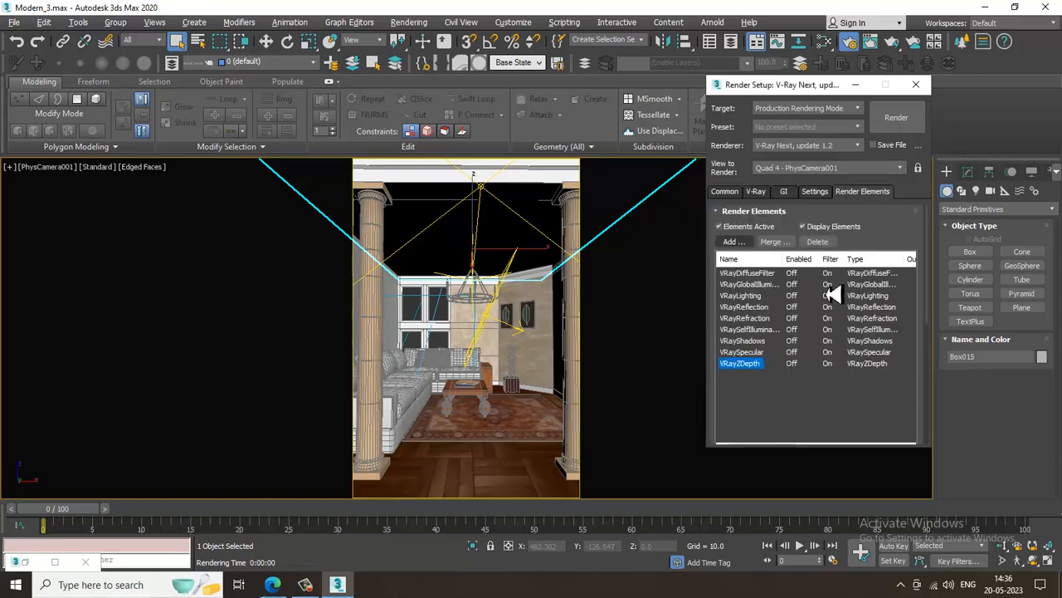
- Save the scene under the new name Modern_4.max and close the Render Setup window
left_click(14, 23)
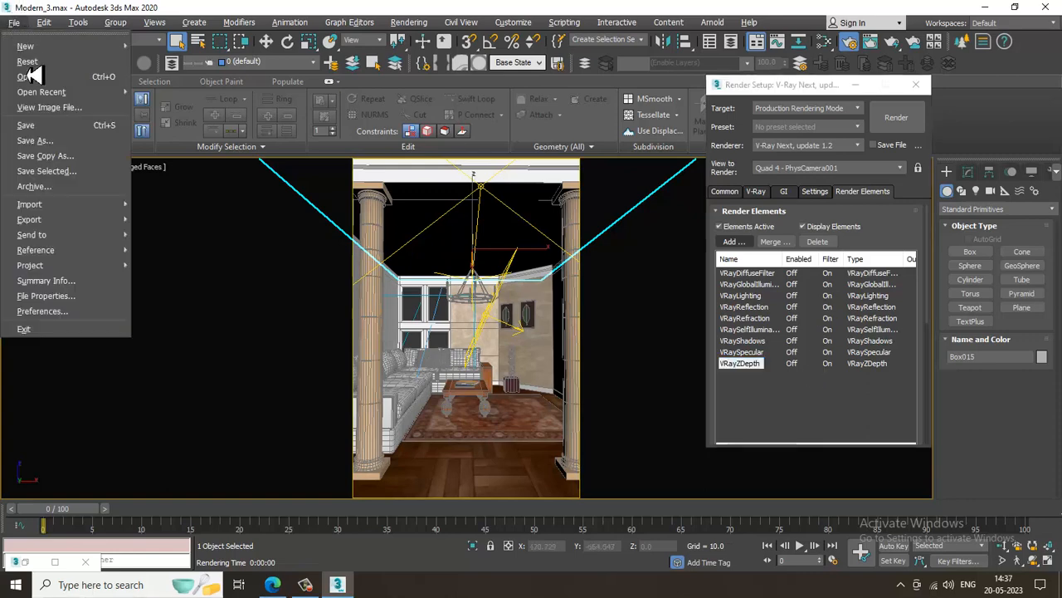
left_click(104, 142)
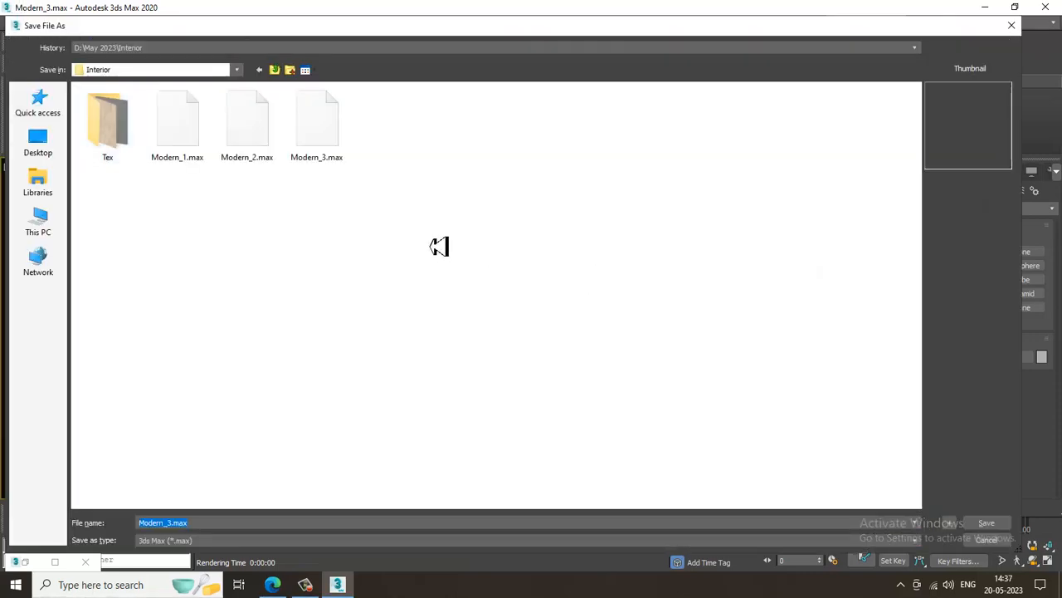
left_click(313, 159)
left_click_drag(218, 523, 170, 531)
type("4")
key("Return")
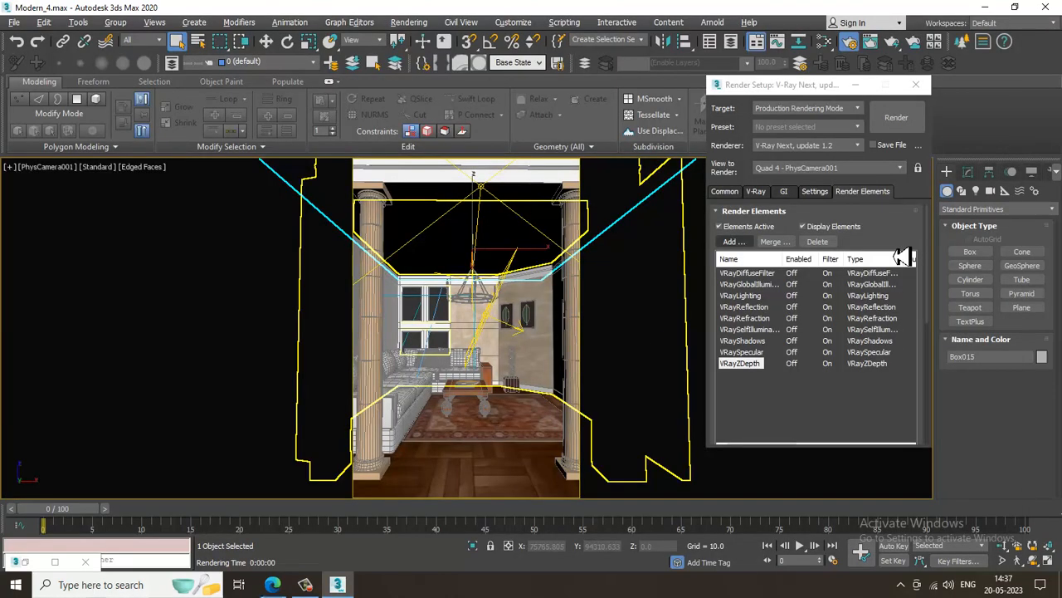
left_click(917, 89)
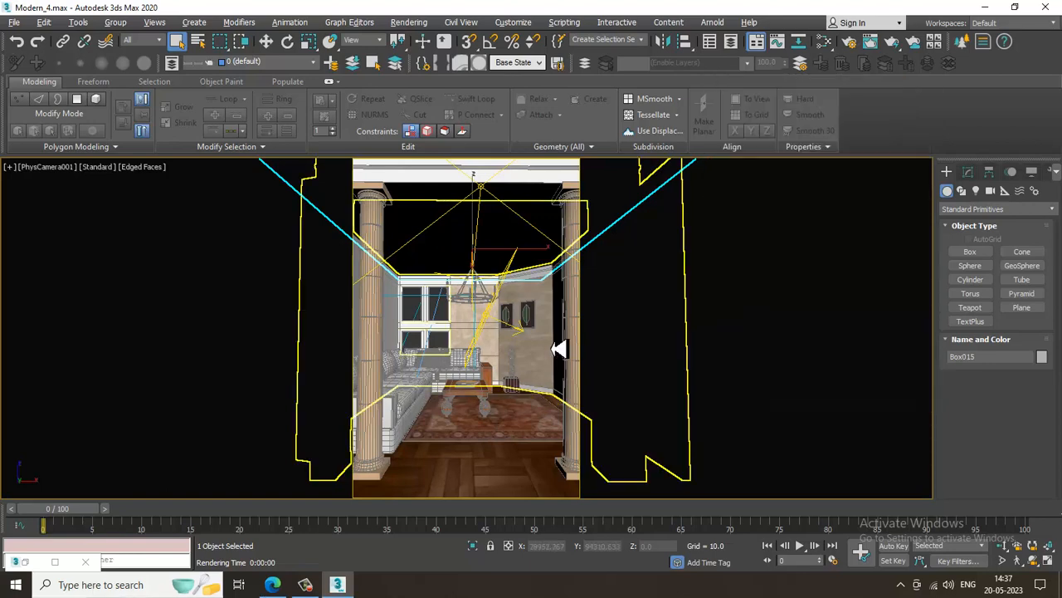
- Select every object in the scene and open the Slate Material Editor
left_click(669, 325)
key("ctrl+a")
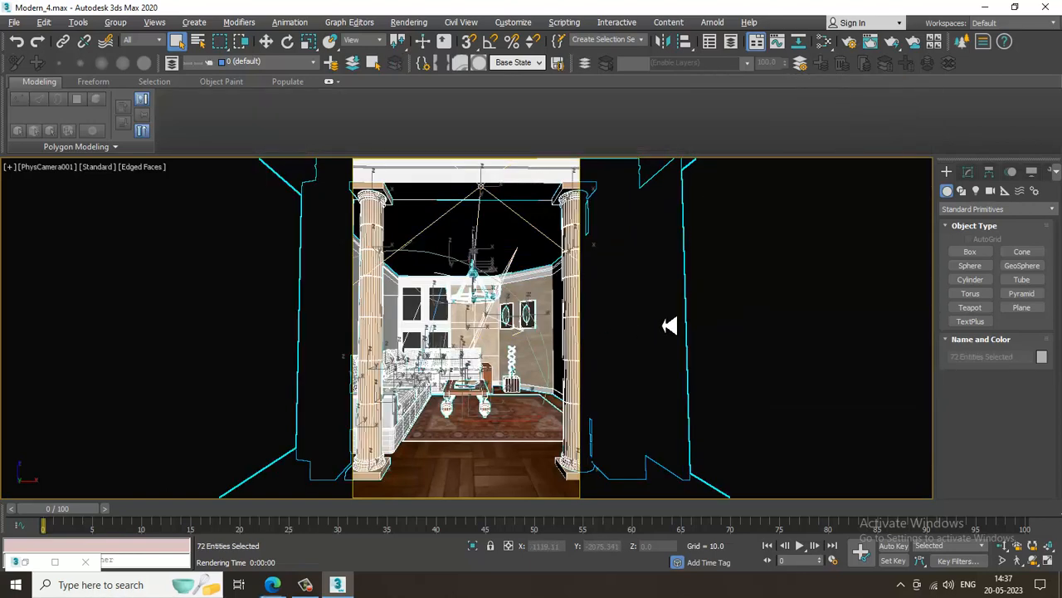
key("m")
- Add a VRayLightMtl material beside the Gold material in the node view and open its parameters
middle_click_drag(490, 467, 512, 347)
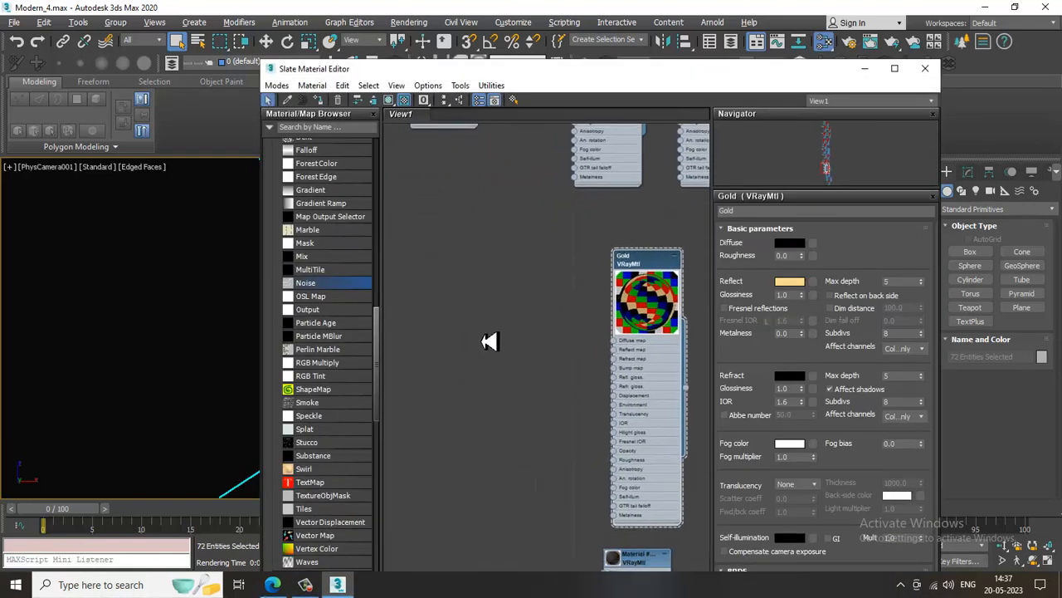
scroll(380, 360, "down", 6)
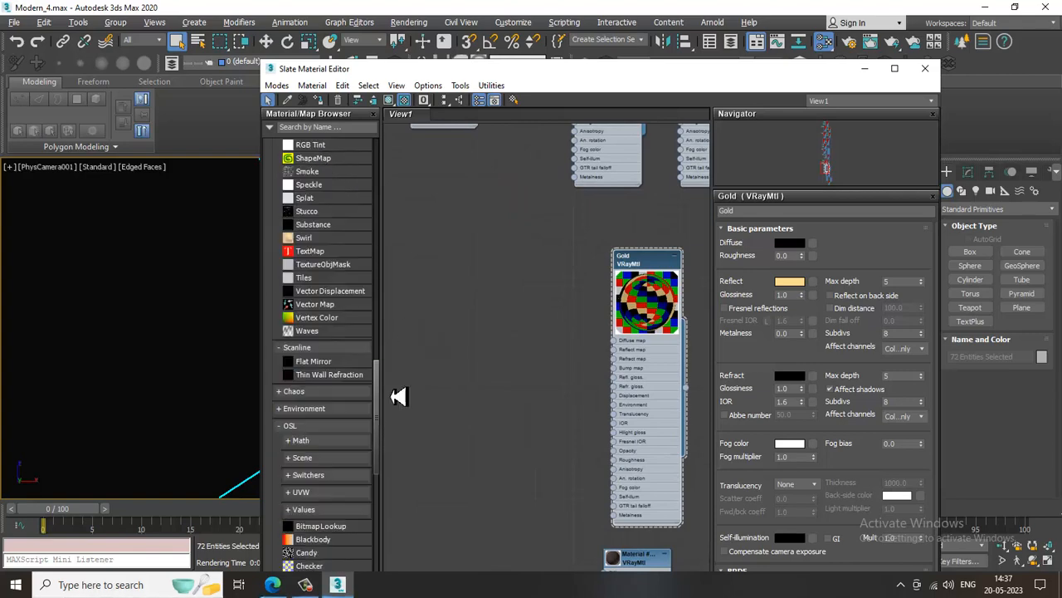
left_click_drag(375, 399, 393, 219)
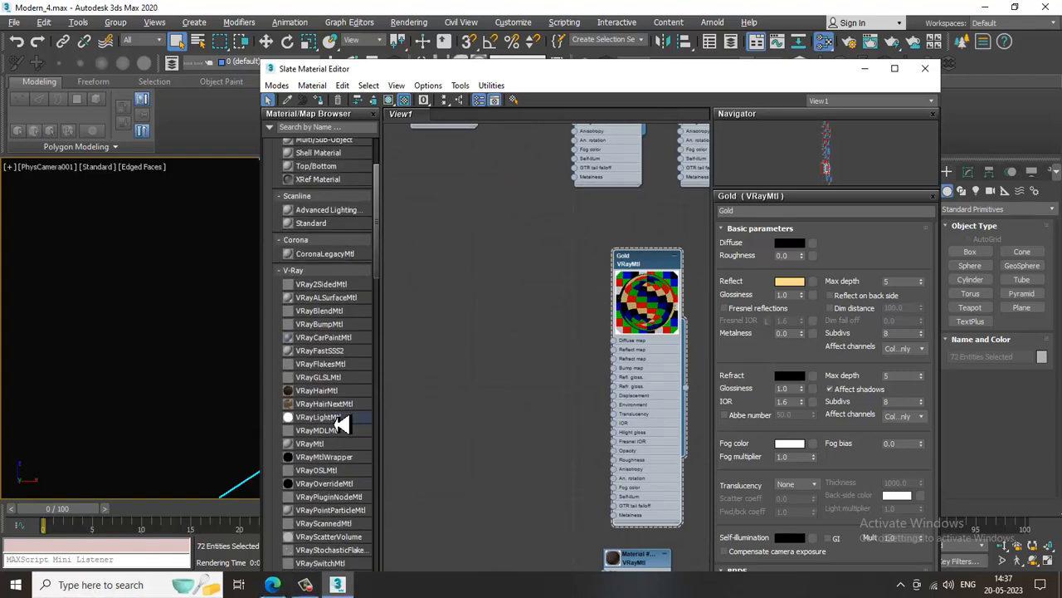
left_click_drag(340, 423, 504, 391)
double_click(498, 379)
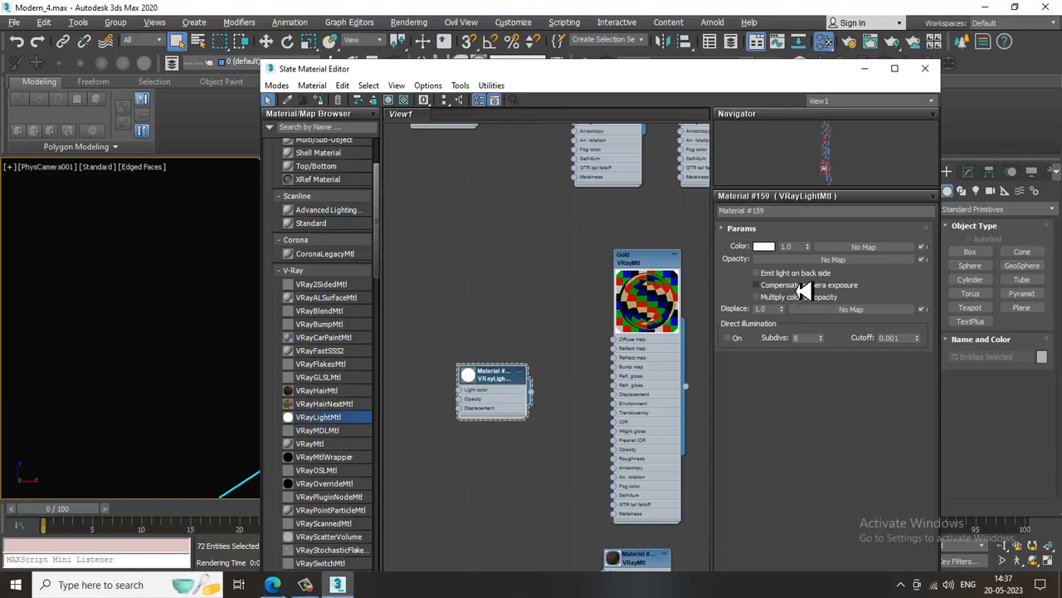
- Assign a VRayDirt map to the VRayLightMtl's color and open the map's parameters
left_click(861, 249)
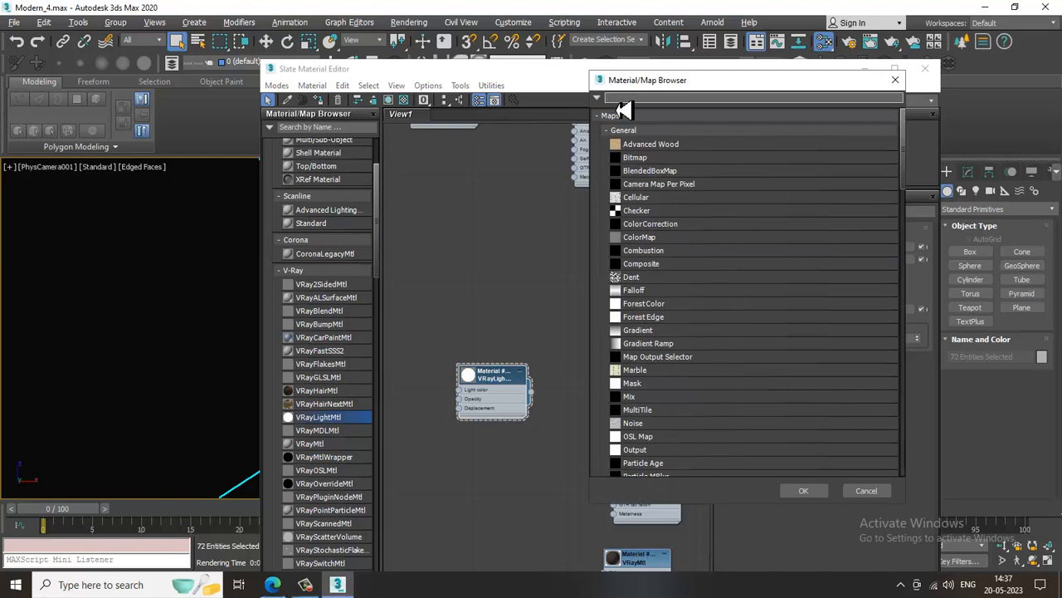
type("Vray")
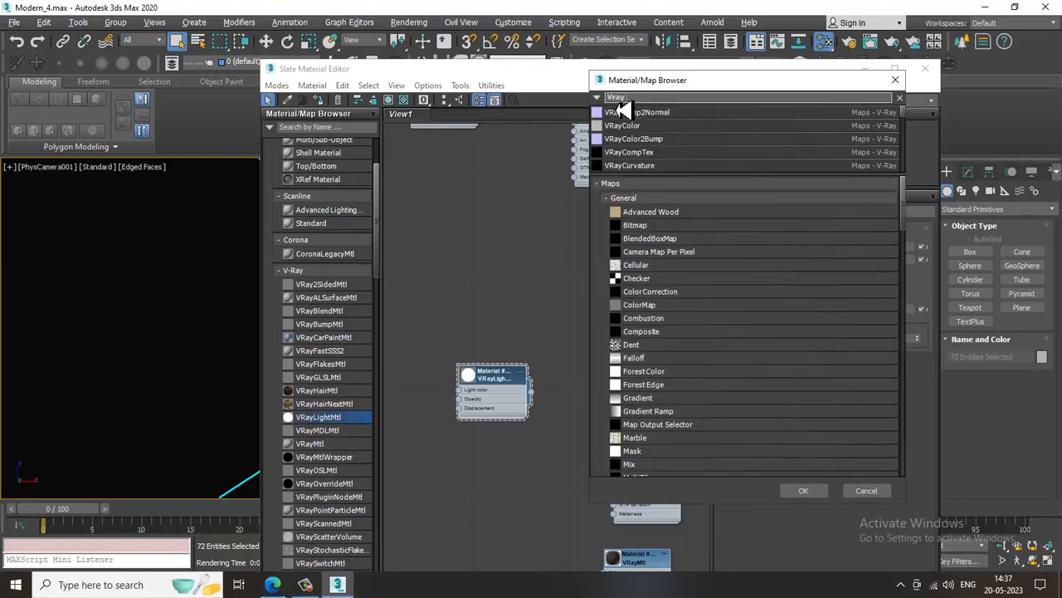
type(" D")
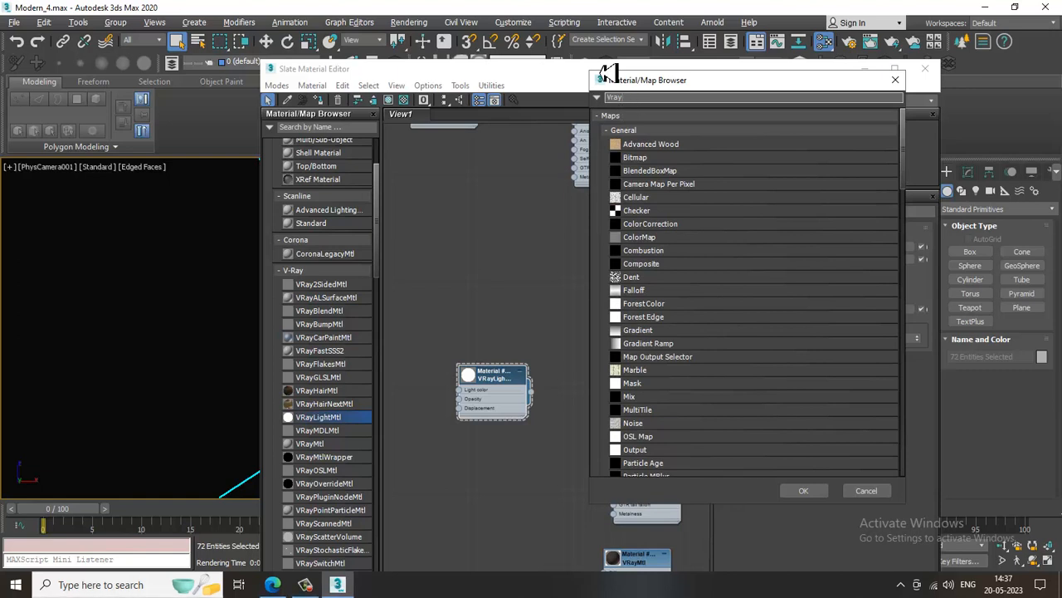
key("BackSpace")
type("Dirt")
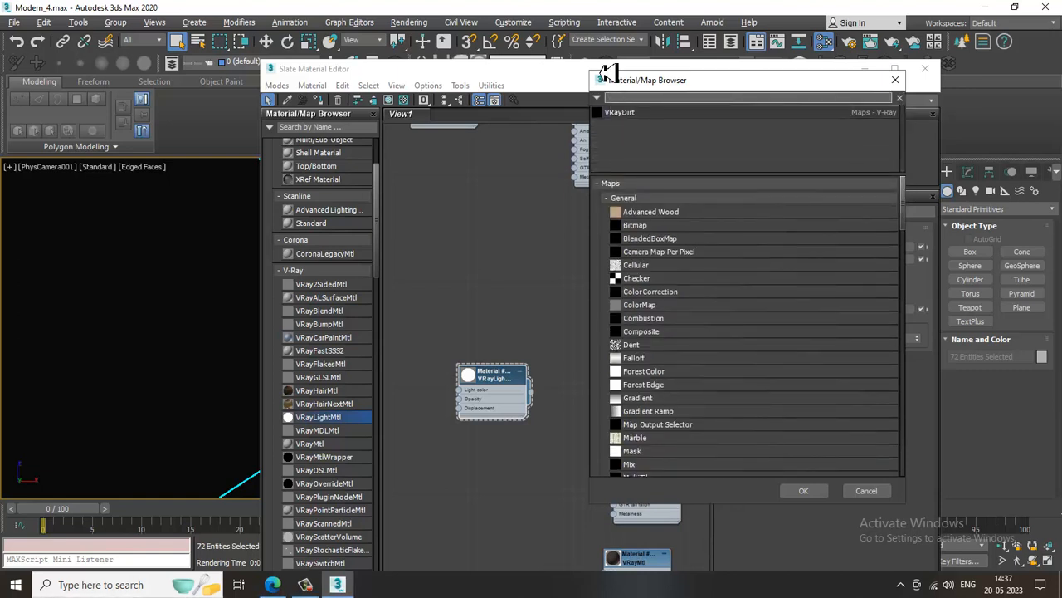
double_click(641, 114)
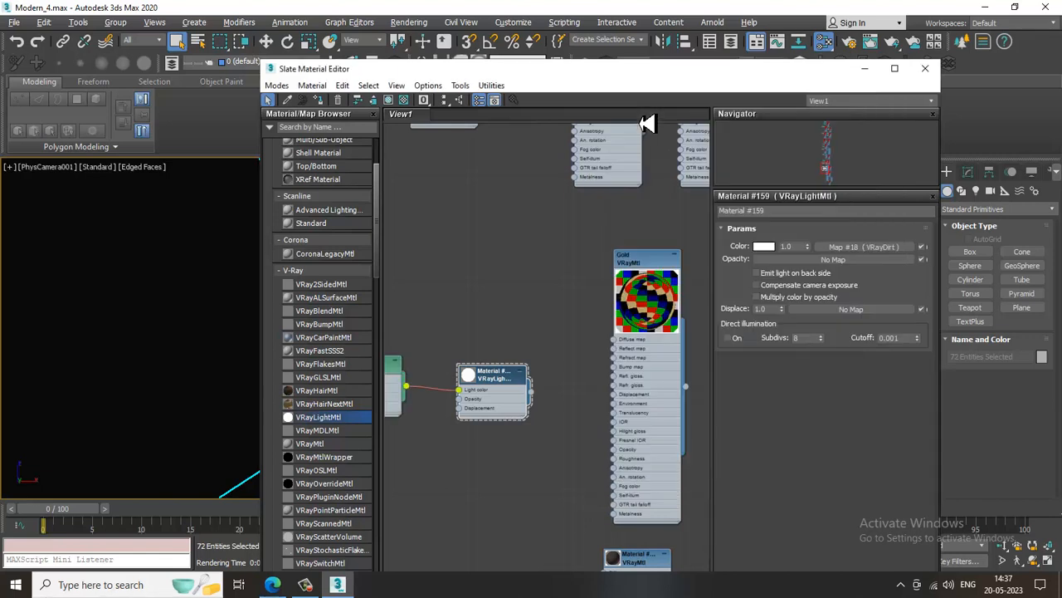
left_click(863, 247)
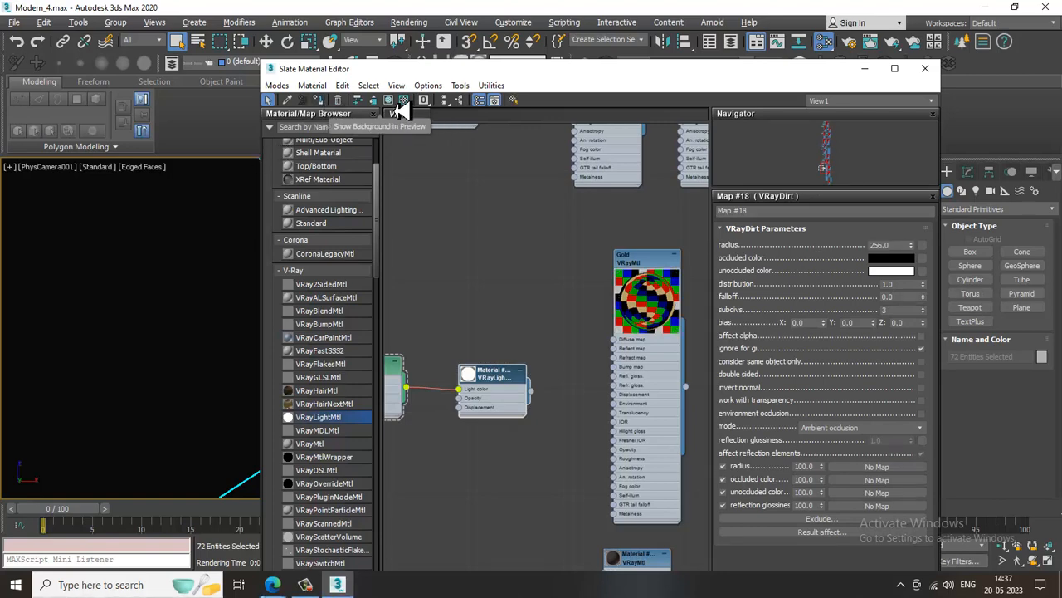
- Assign the VRayLightMtl material to all selected objects and render the PhysCamera001 view
left_click(865, 68)
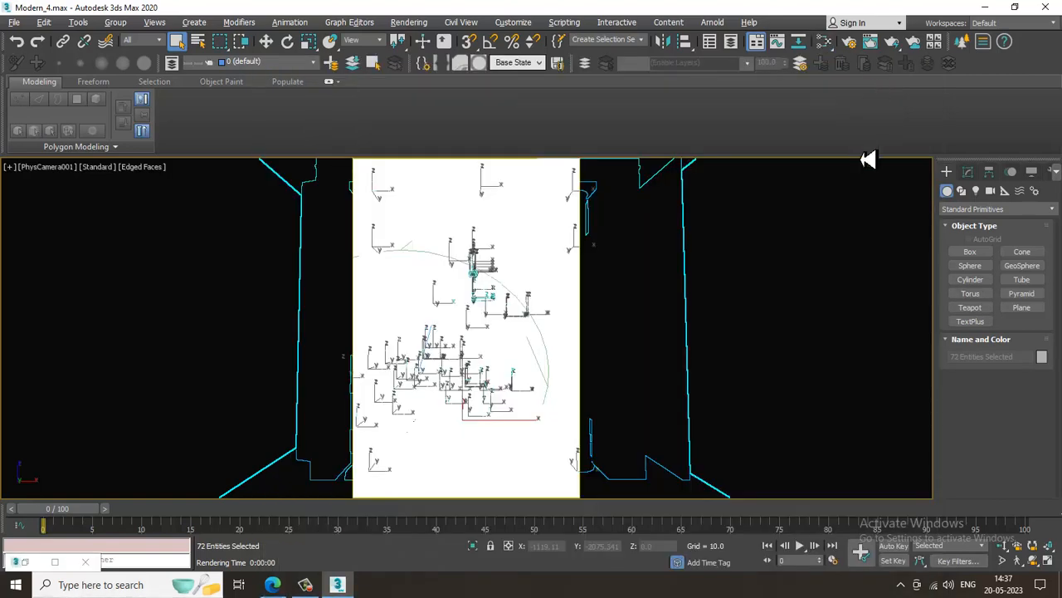
left_click(408, 23)
left_click(412, 45)
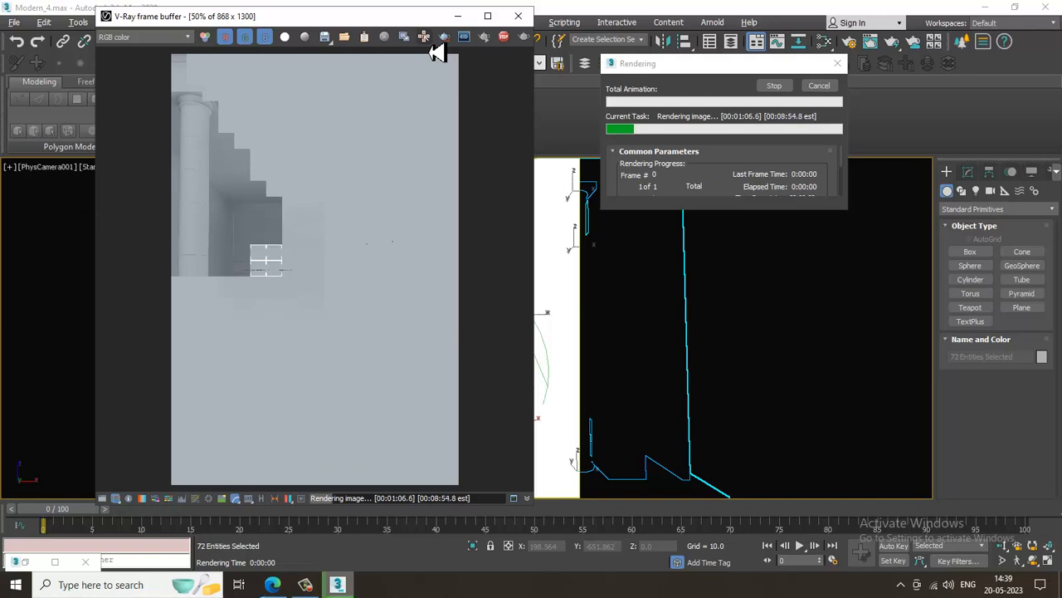
- Examine the ambient occlusion render in progress, both up close and as a whole image
mouse_move(312, 590)
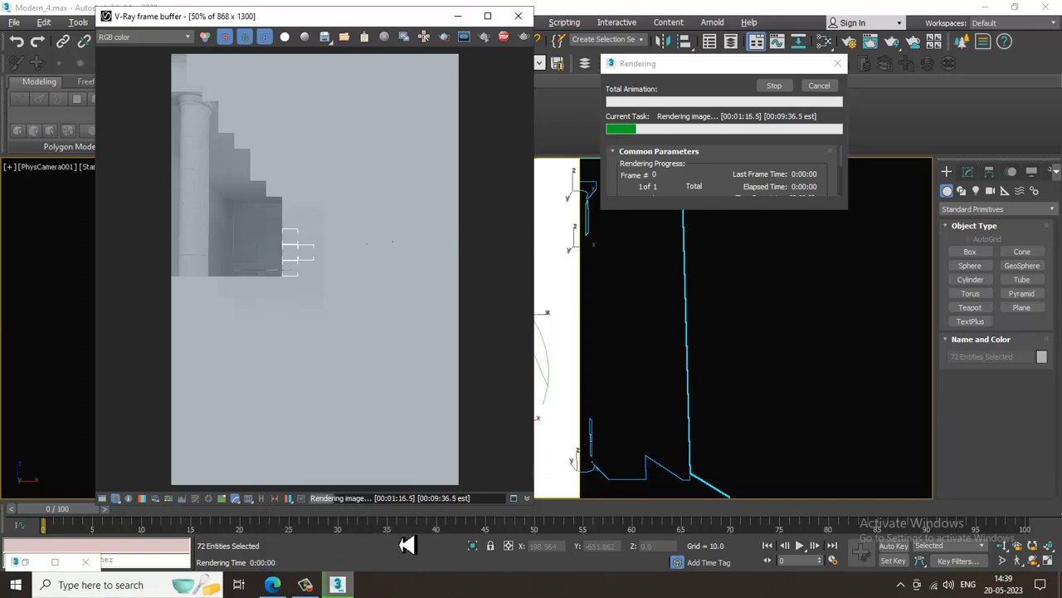
double_click(289, 309)
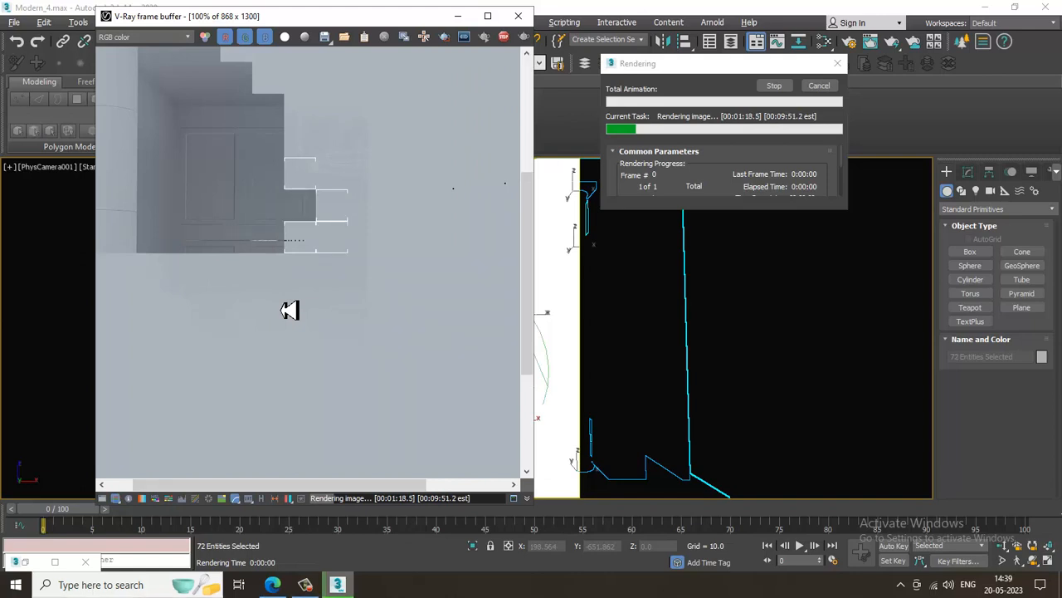
scroll(289, 311, "down", 2)
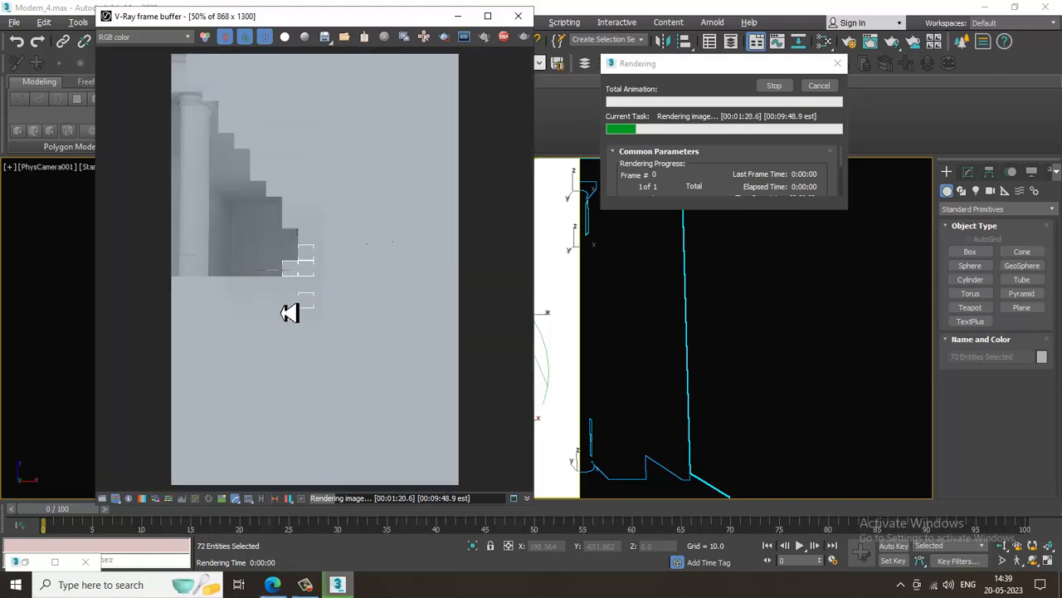
scroll(289, 311, "up", 3)
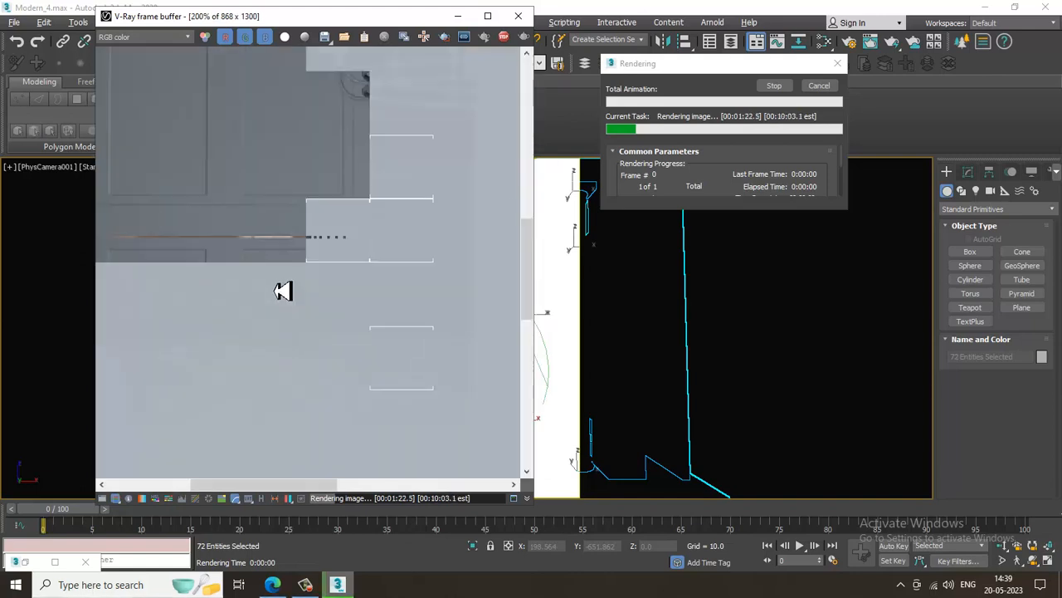
scroll(230, 237, "down", 2)
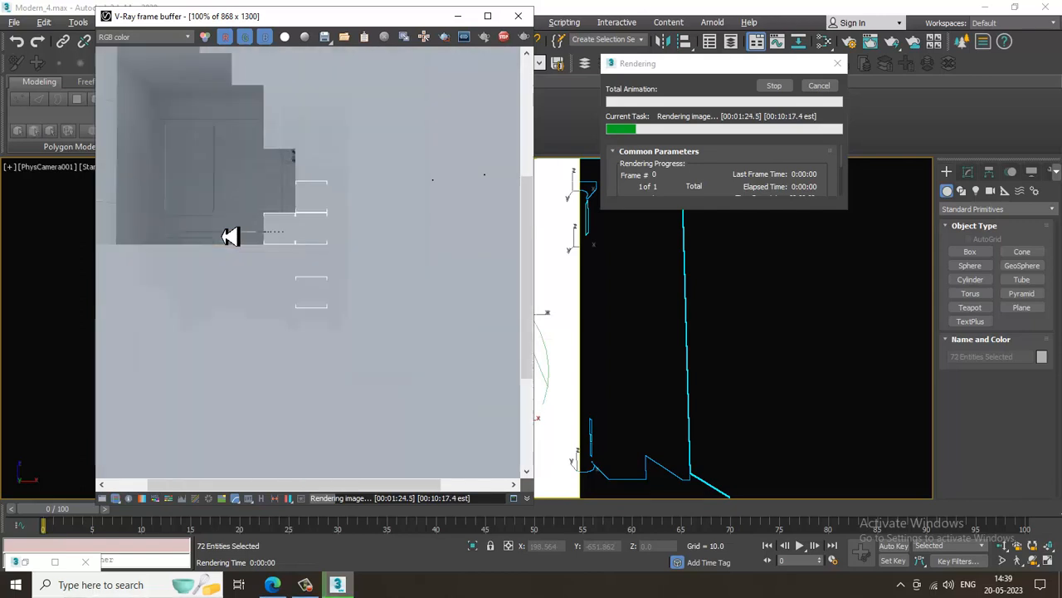
scroll(231, 236, "down", 2)
scroll(230, 236, "up", 2)
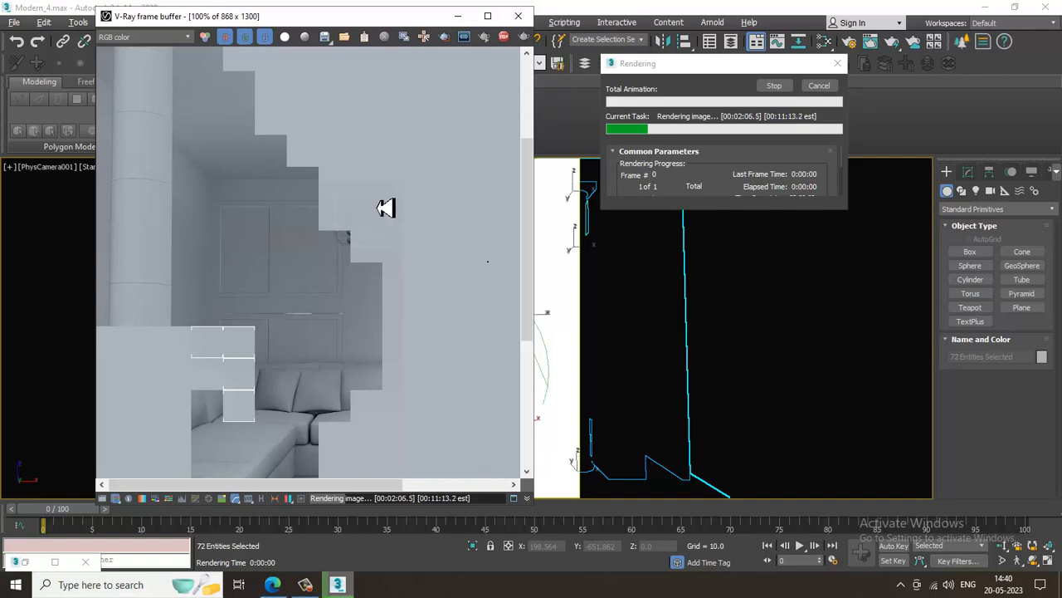
scroll(355, 315, "down", 2)
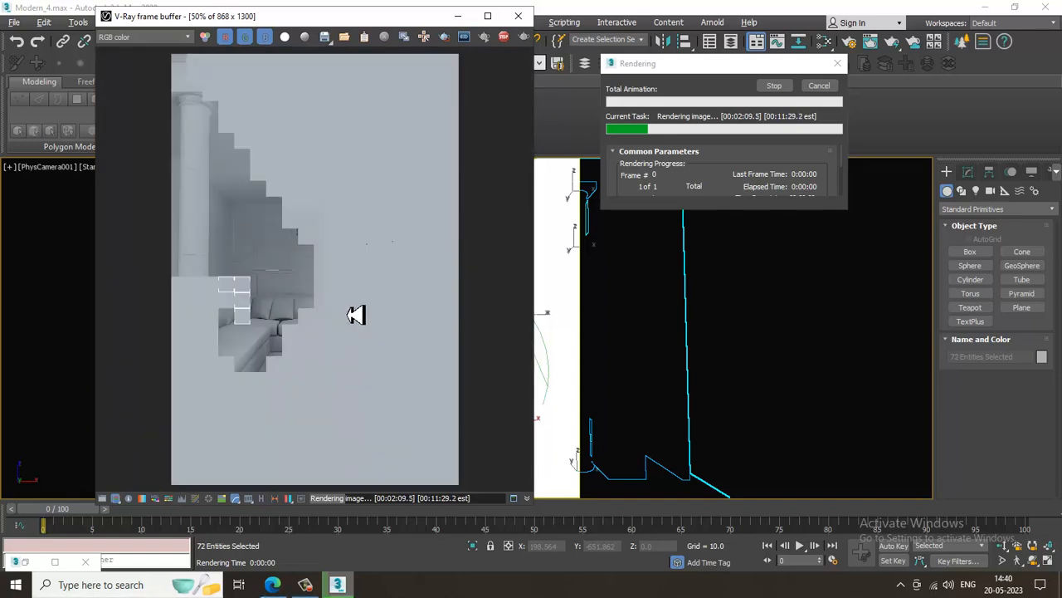
- Save the scene as Modern_5.max in the Interior folder and return to the V-Ray frame buffer
left_click(14, 22)
left_click(66, 141)
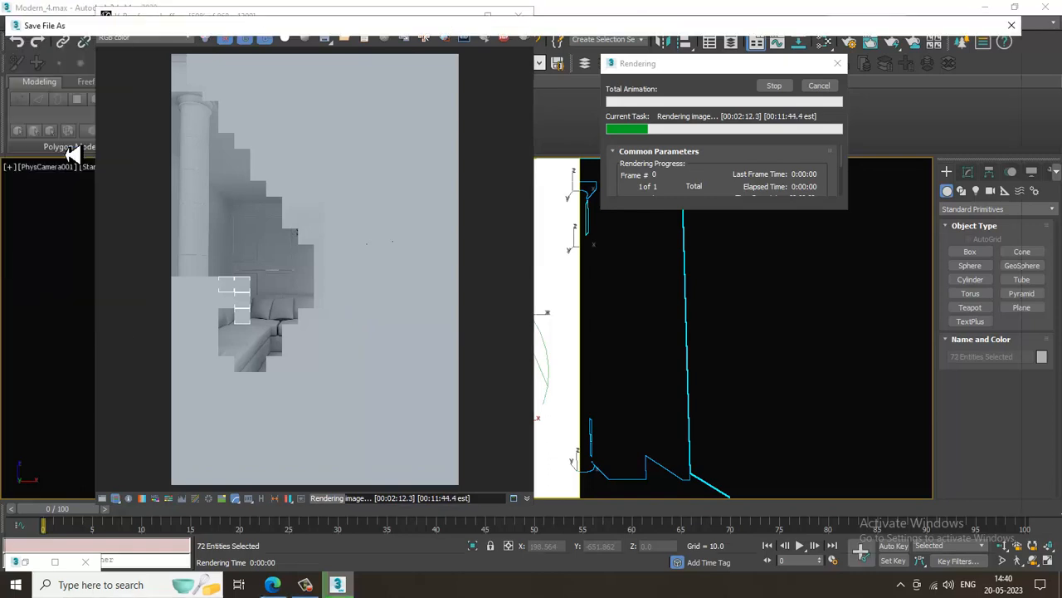
left_click(408, 154)
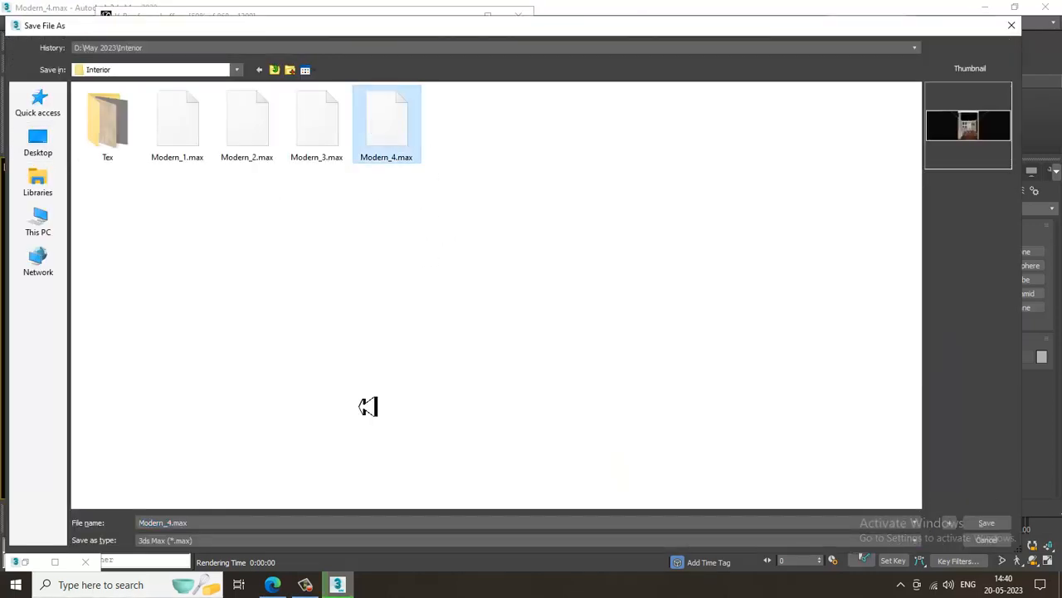
left_click(218, 526)
left_click_drag(232, 532, 177, 529)
type("5")
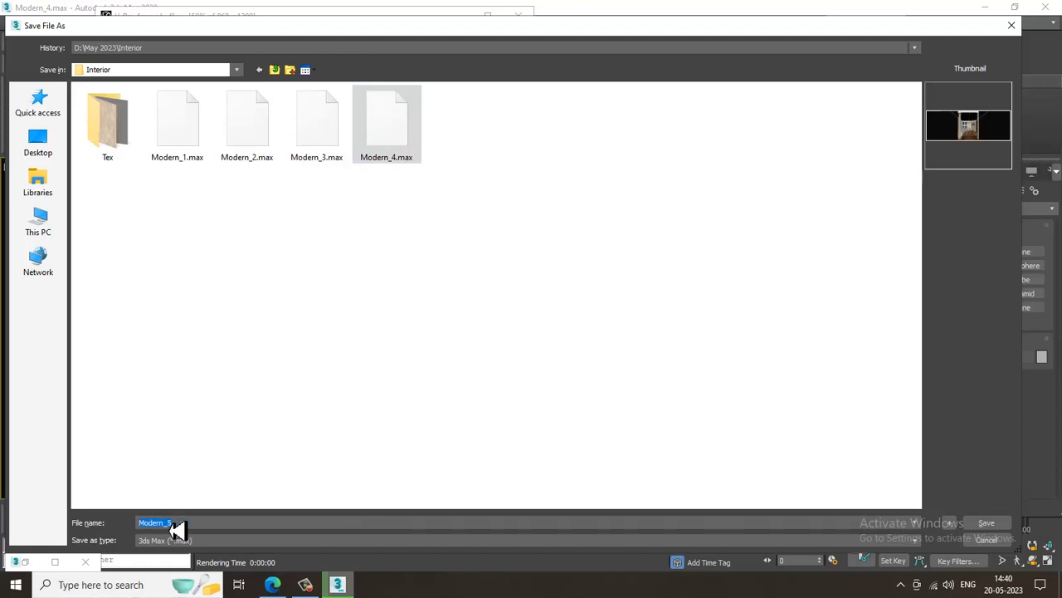
key("Return")
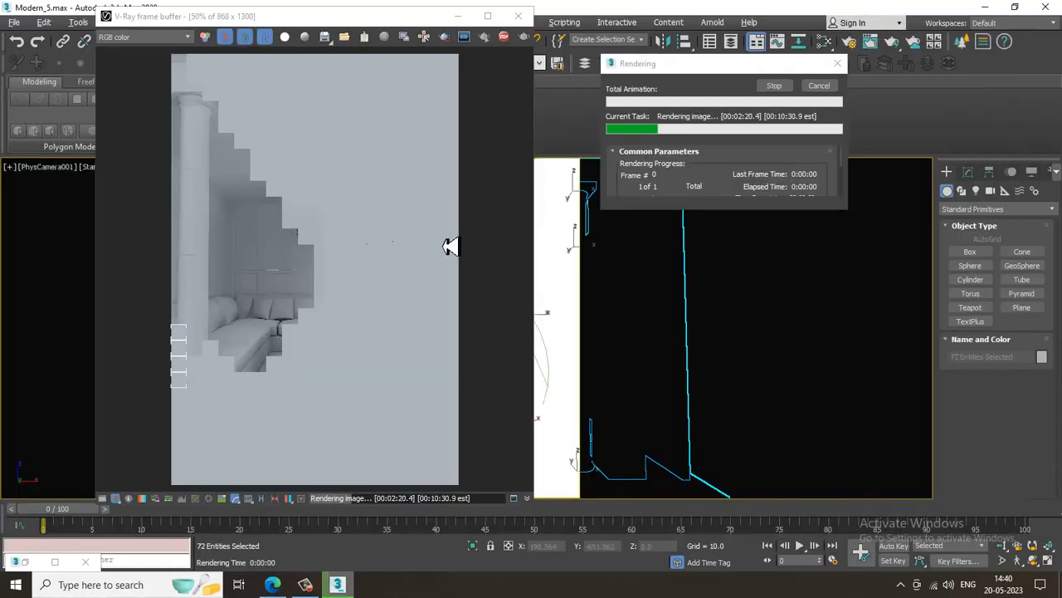
left_click(186, 31)
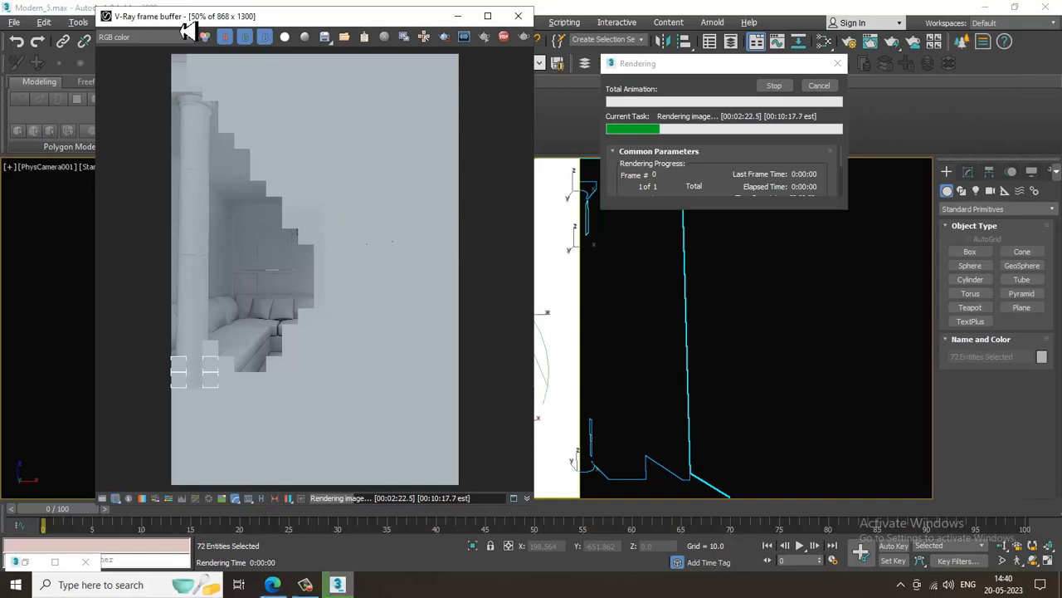